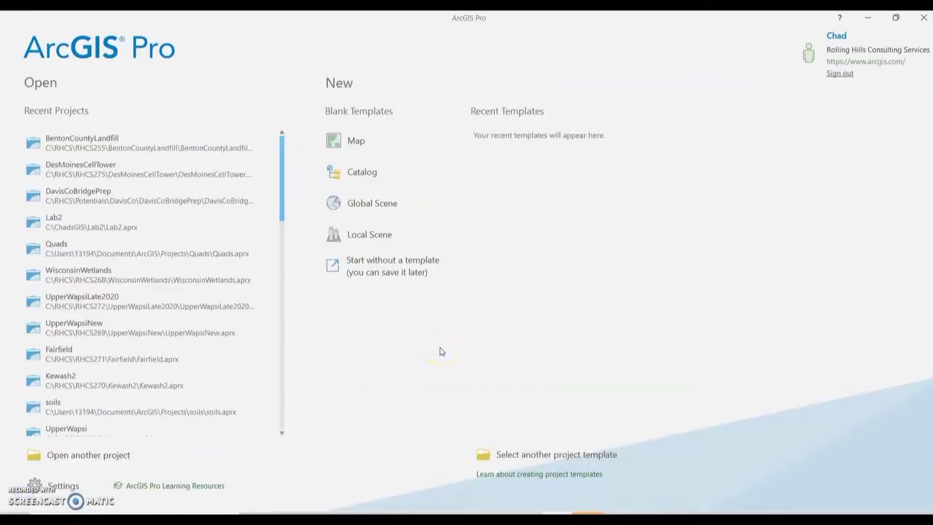
Start a new project from the blank Map template and browse to C:\ChadsGIS for its location.
click(354, 143)
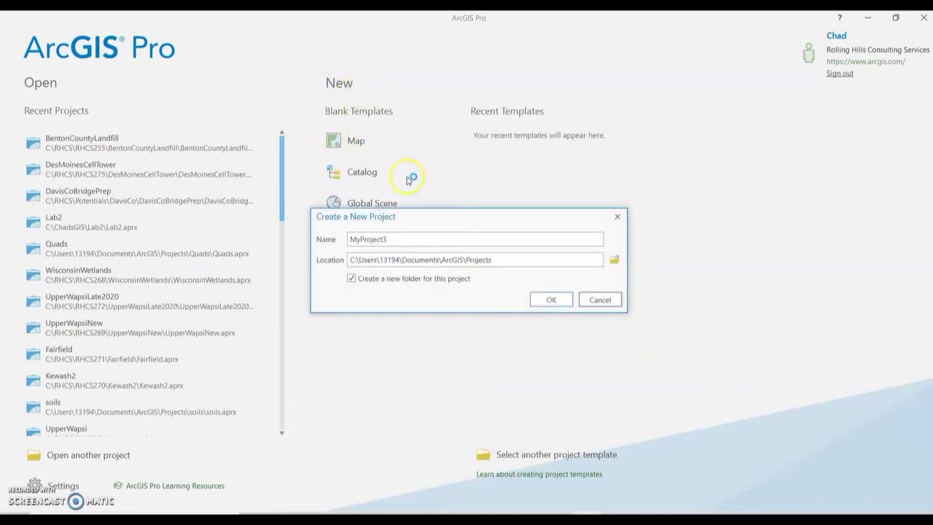
click(615, 260)
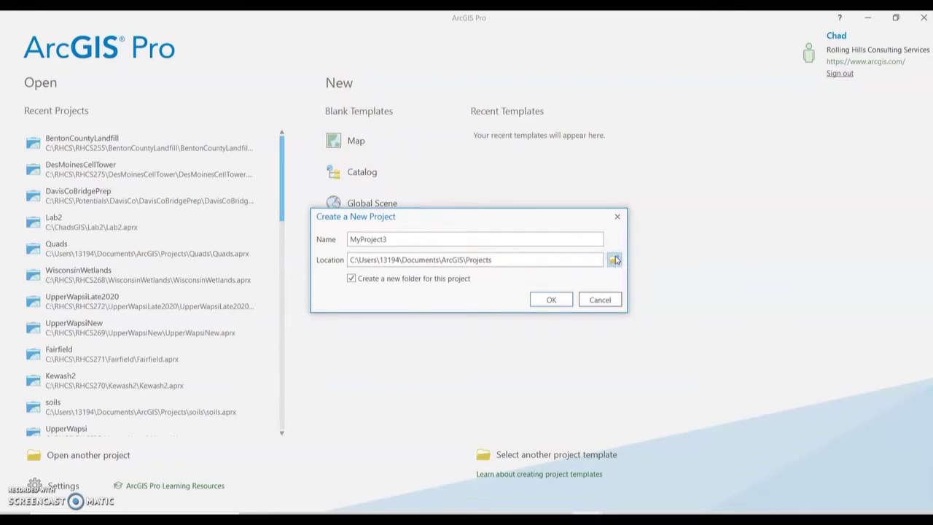
click(348, 268)
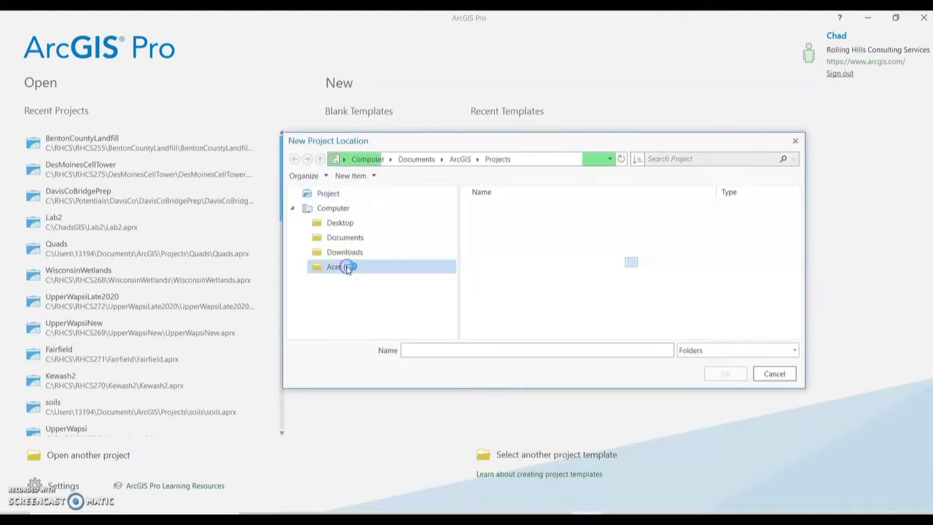
click(346, 267)
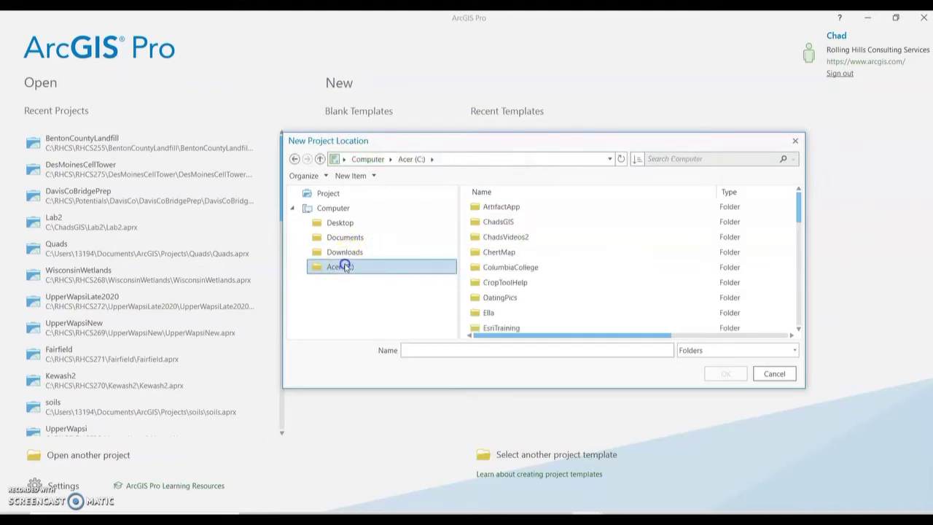
click(509, 224)
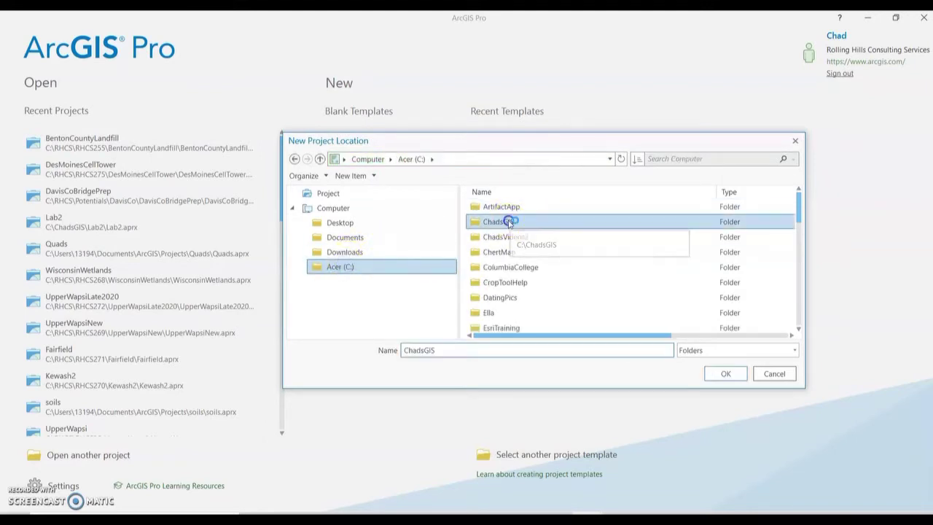
double_click(509, 224)
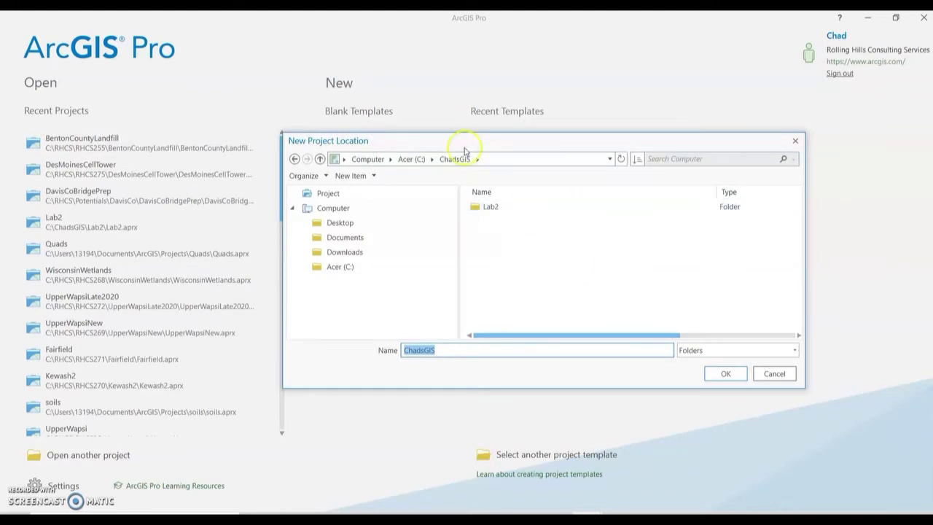
Create a folder named Lab3 inside ChadsGIS and use it as the new project's location.
click(369, 176)
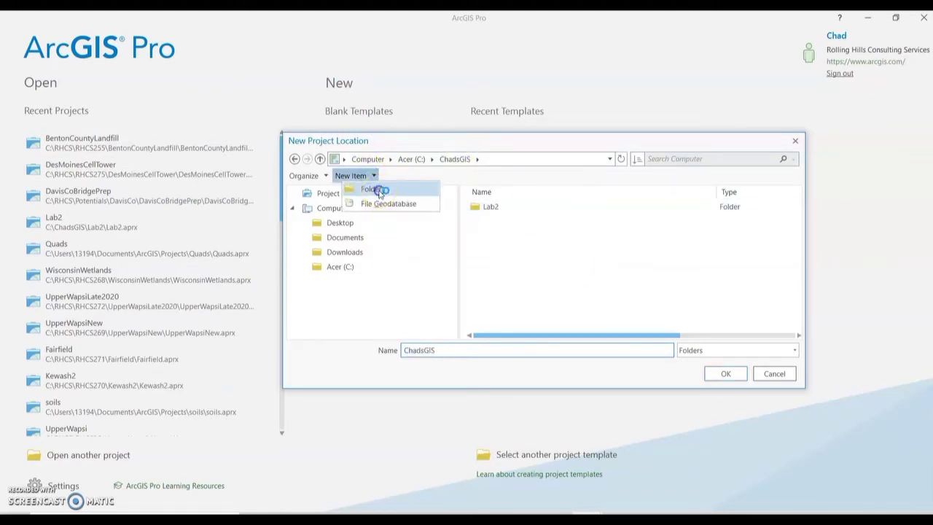
click(372, 189)
text(Lab3)
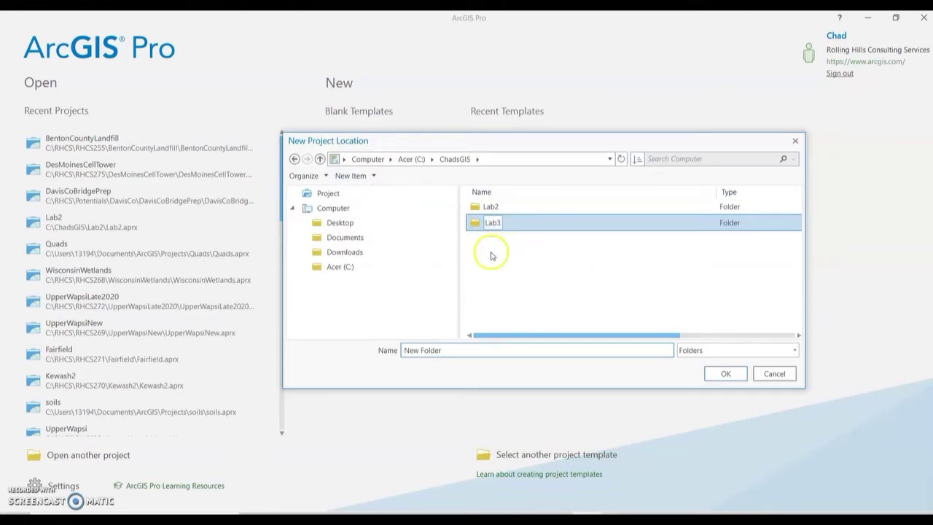
click(494, 252)
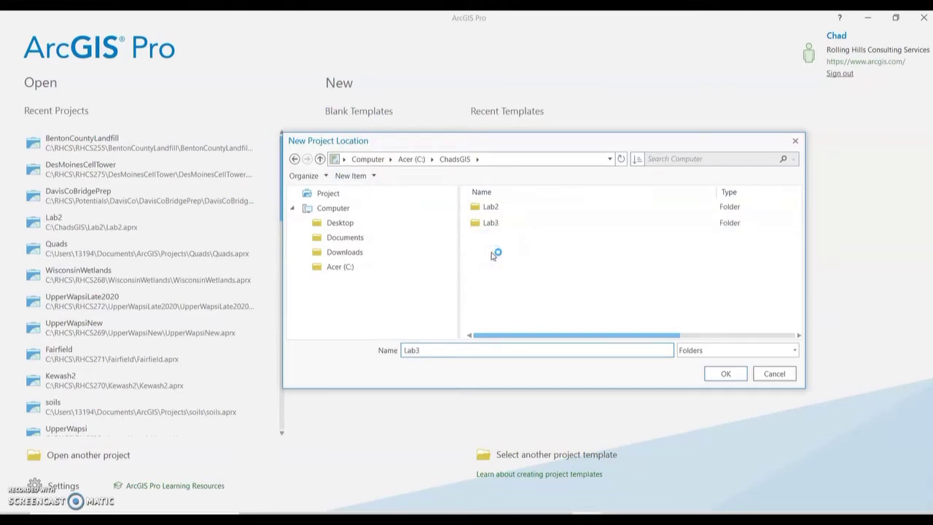
click(506, 253)
click(718, 374)
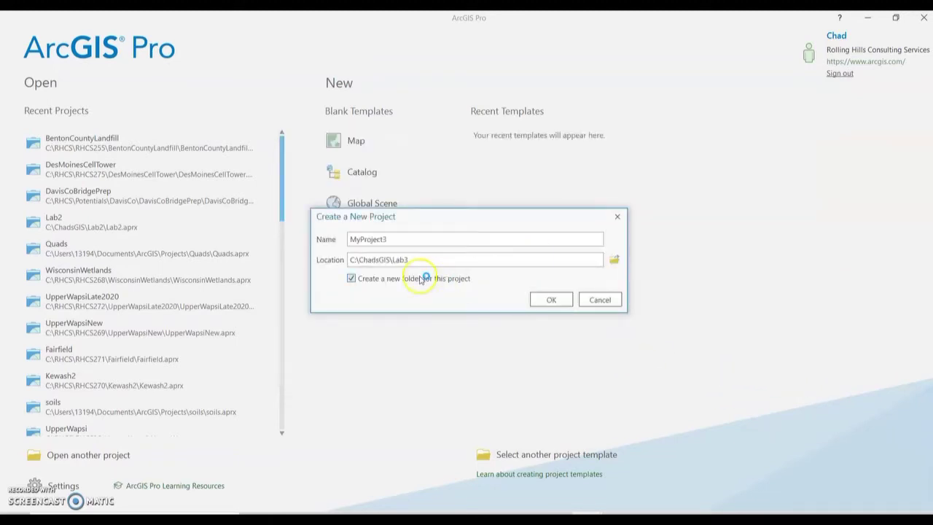
Name the project Lab3, create it with its own new folder, and save it.
drag(401, 239, 264, 239)
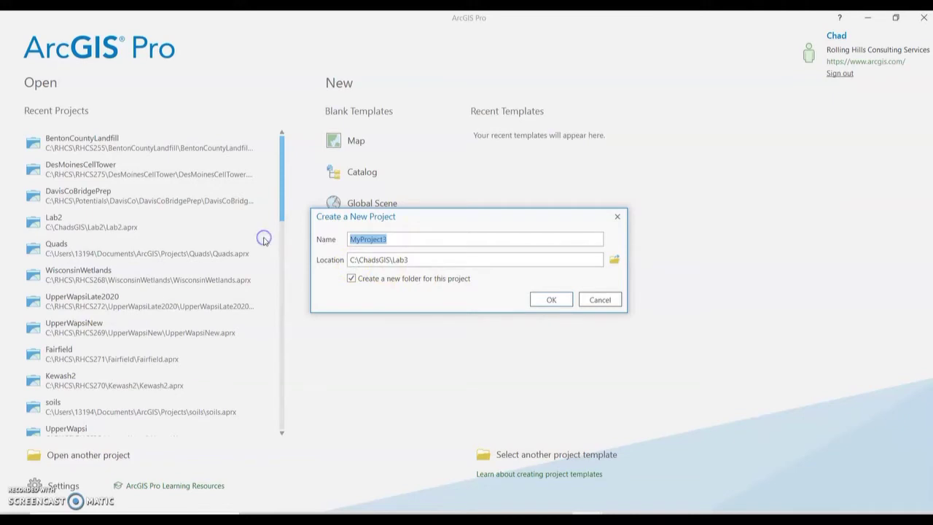
text(Lab3)
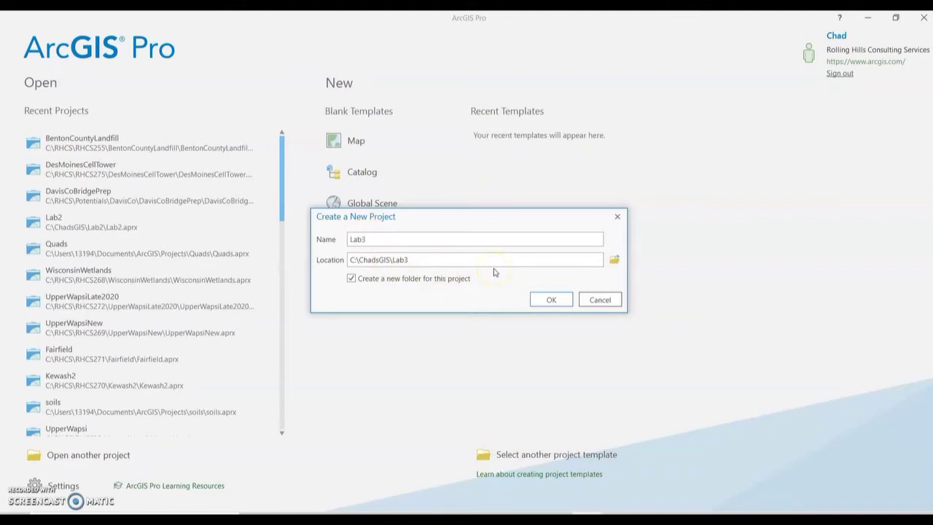
click(557, 300)
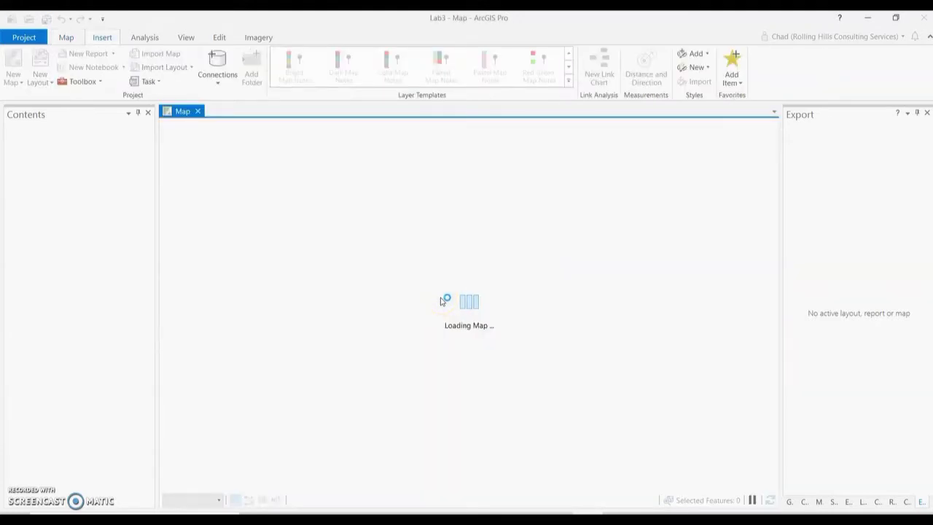
key(ctrl+s)
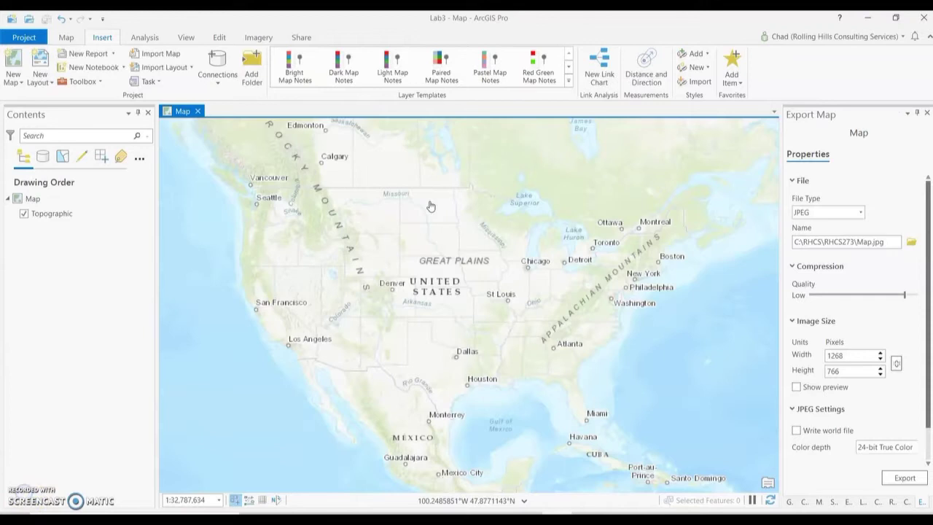
Locate Des Moines, IA, USA on the map using the Locate tool.
click(426, 214)
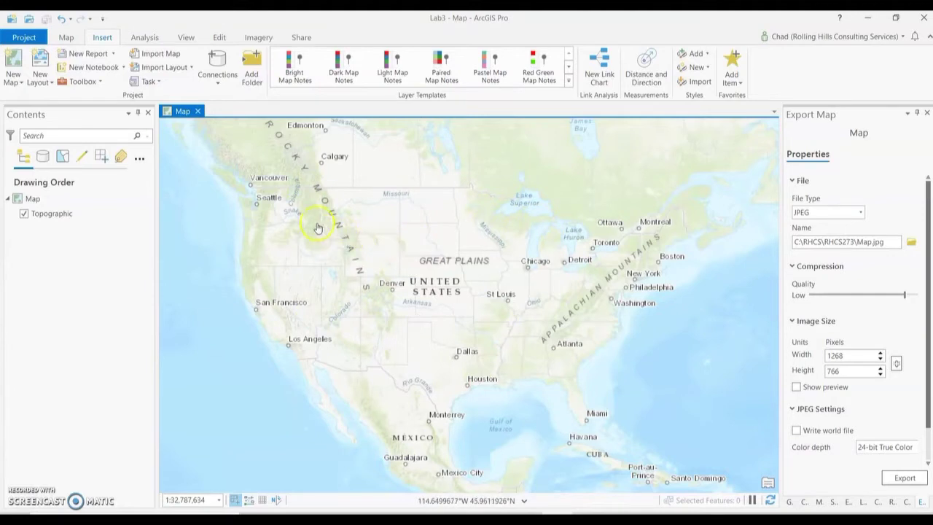
click(65, 38)
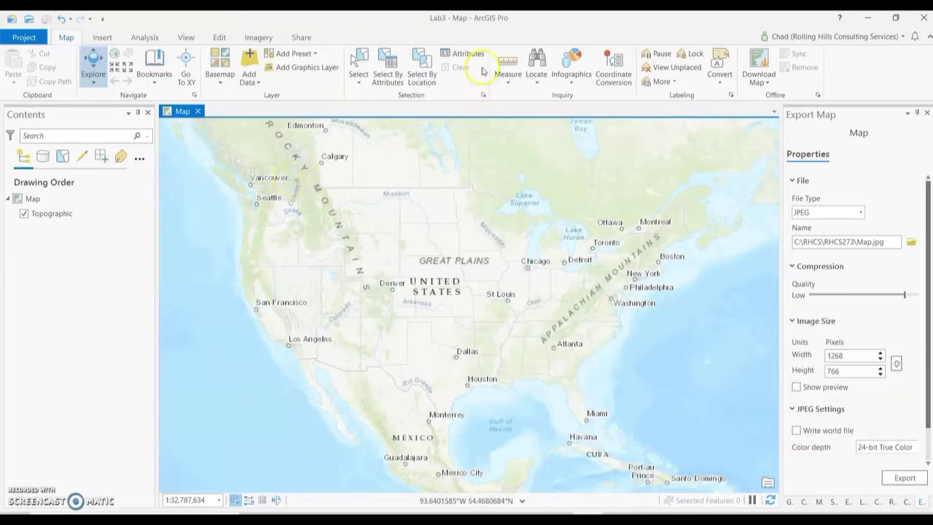
click(541, 64)
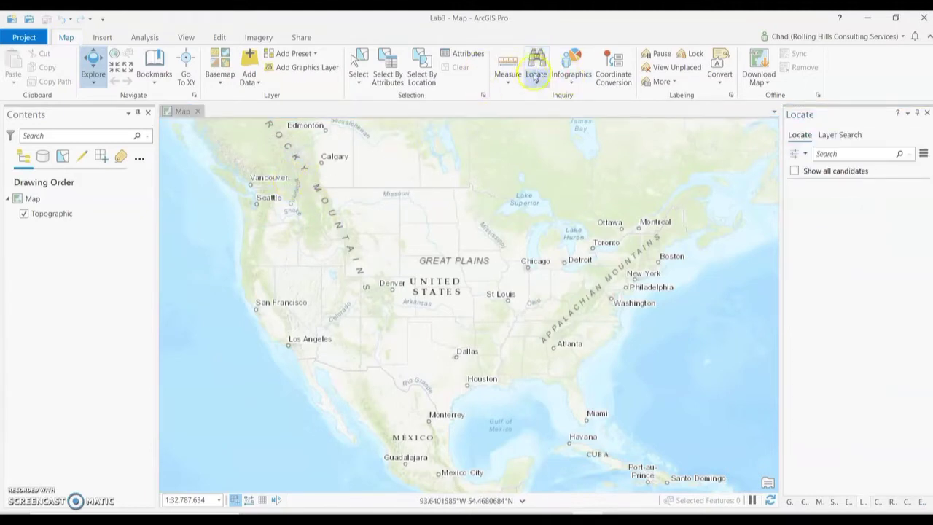
click(840, 153)
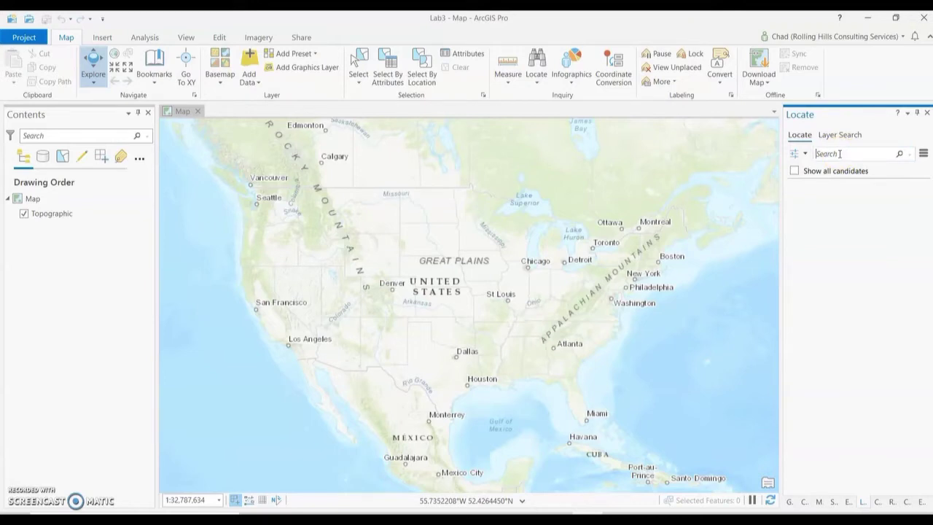
text(des)
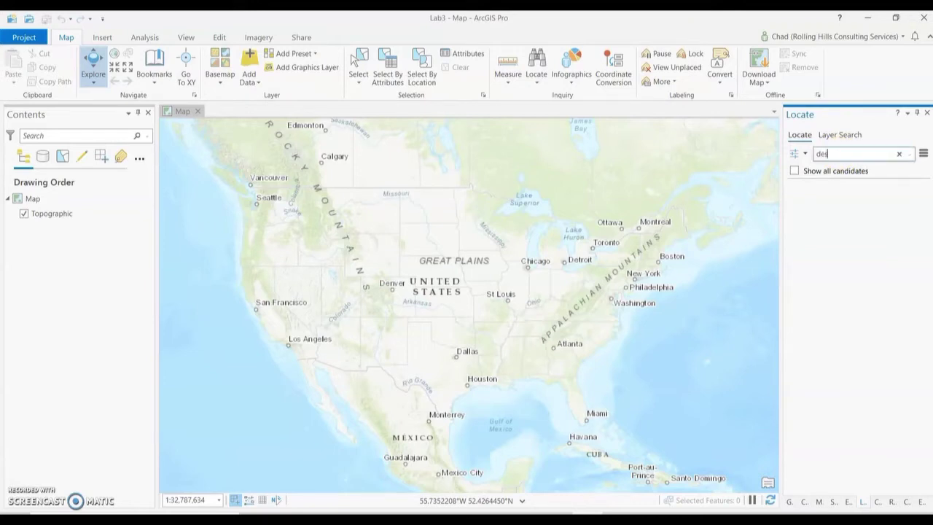
text( moines)
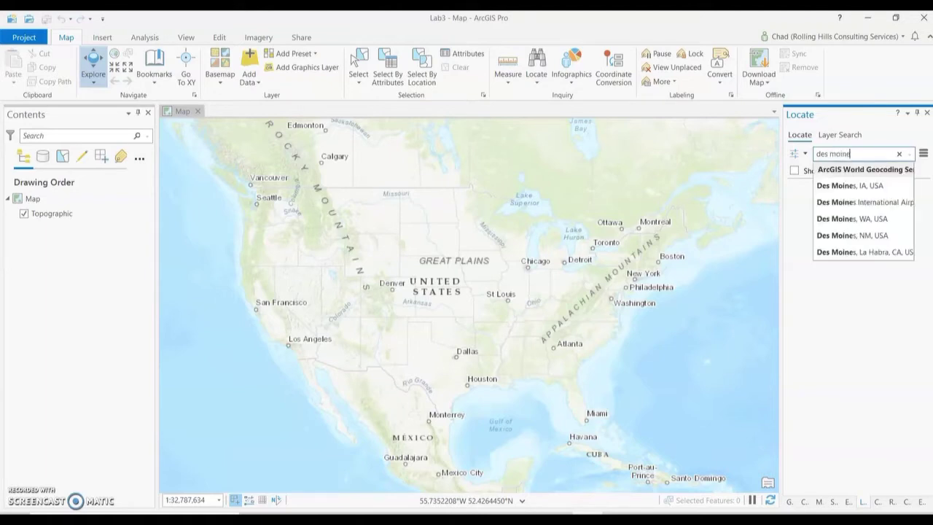
text( iowa)
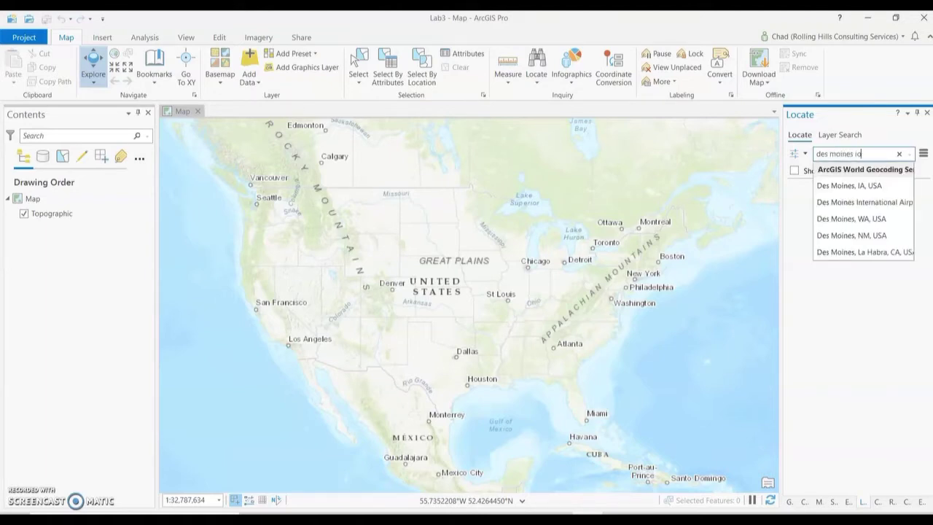
click(851, 186)
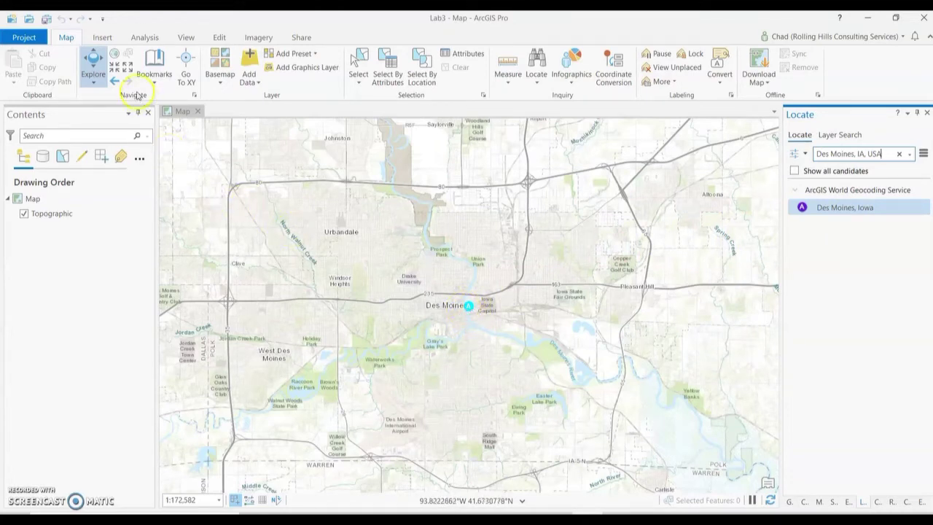
Change the map's basemap to Imagery with Labels and review the other basemap choices.
click(222, 82)
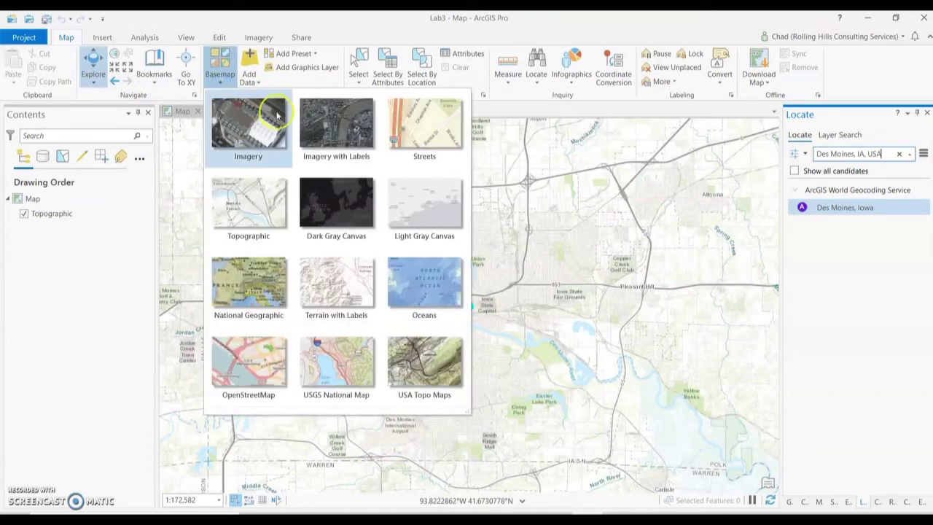
click(336, 126)
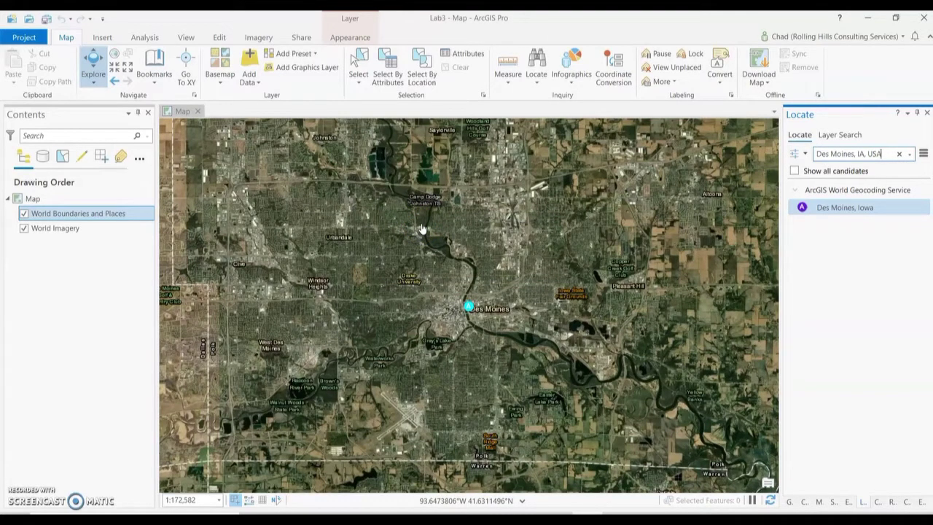
click(217, 70)
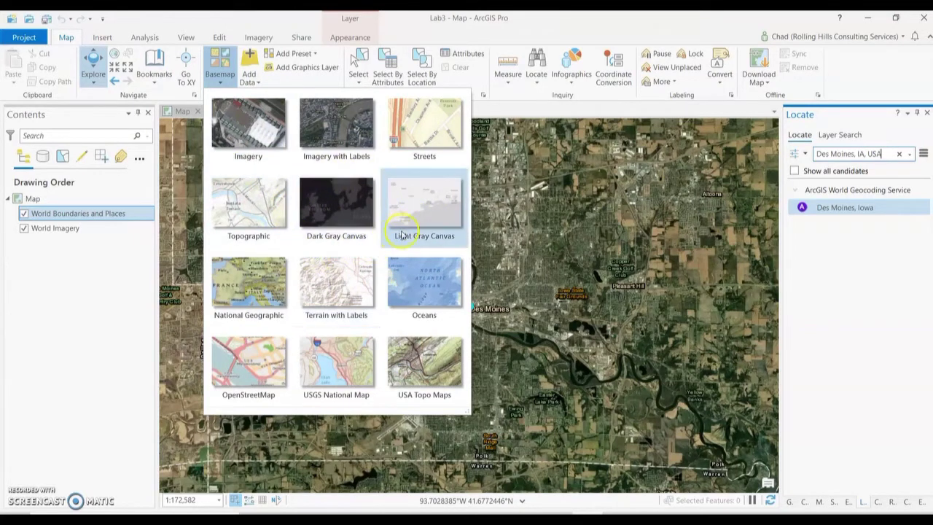
click(399, 208)
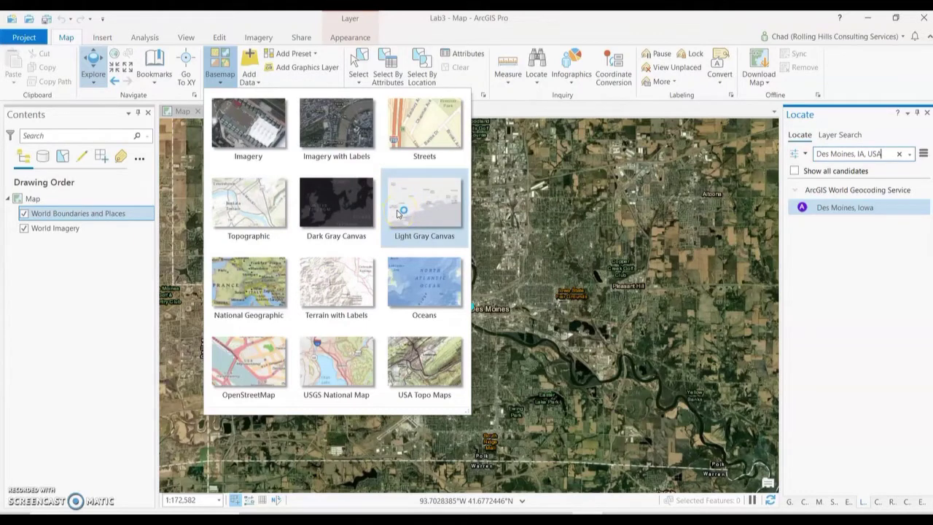
click(399, 213)
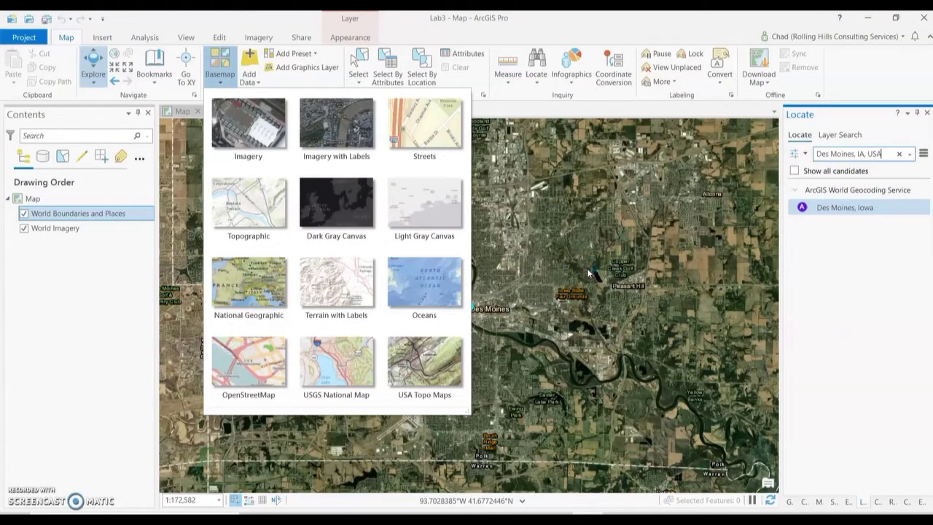
Switch to the Chrome browser, search Google for "iowa geographic map server" in a new tab, and open the ArcGIS Online result.
click(268, 28)
click(380, 261)
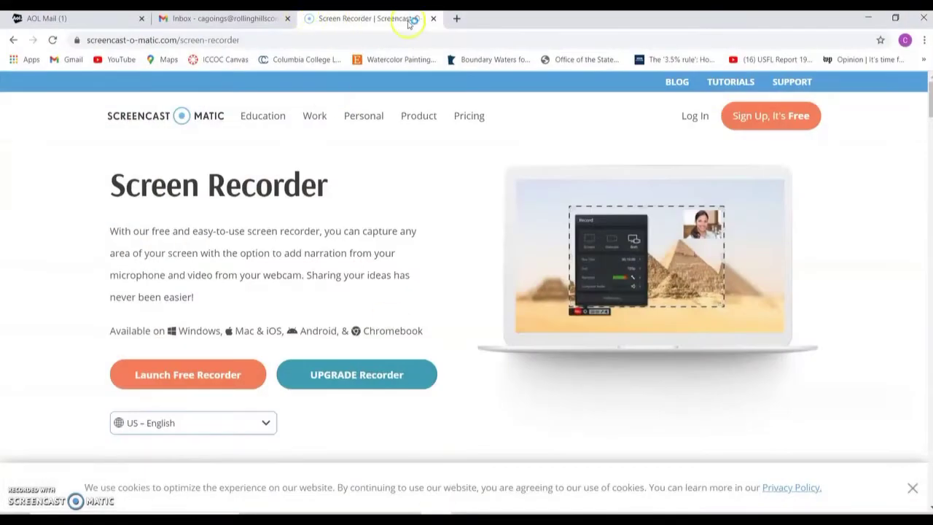
click(456, 19)
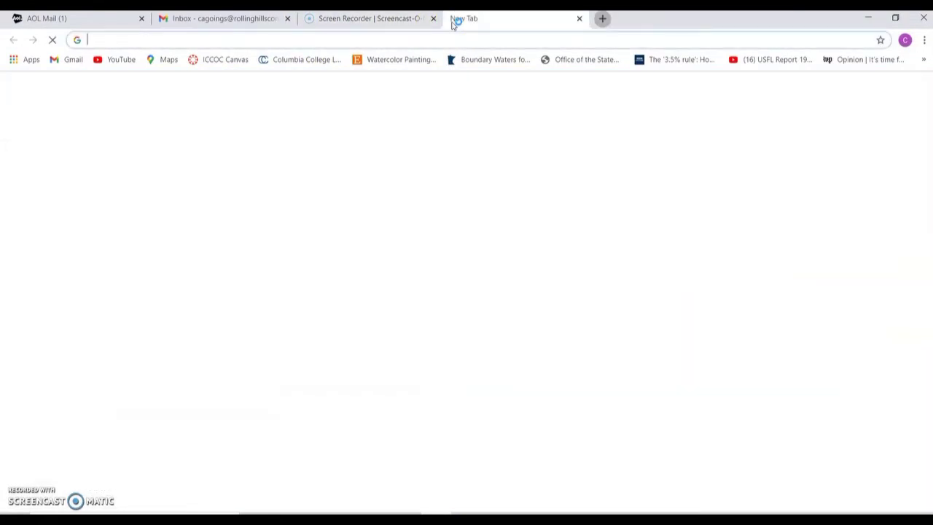
click(373, 267)
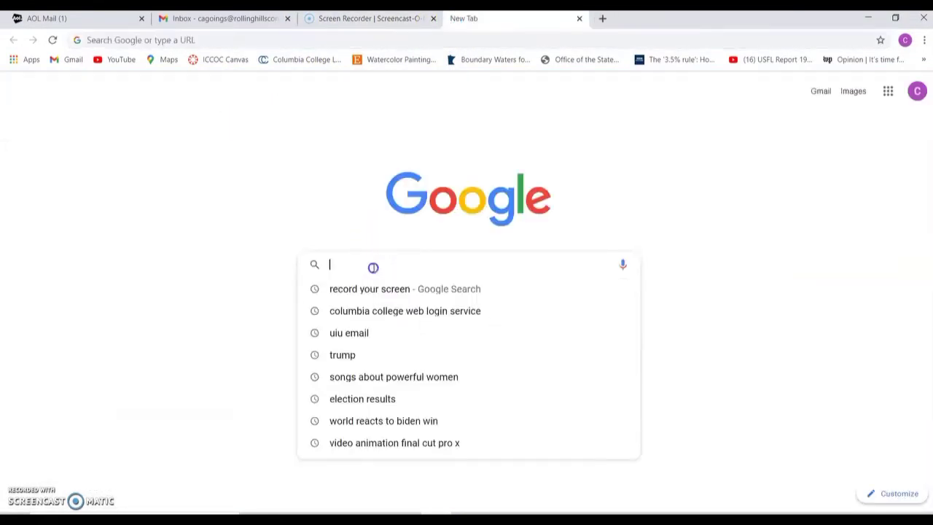
text(iowa)
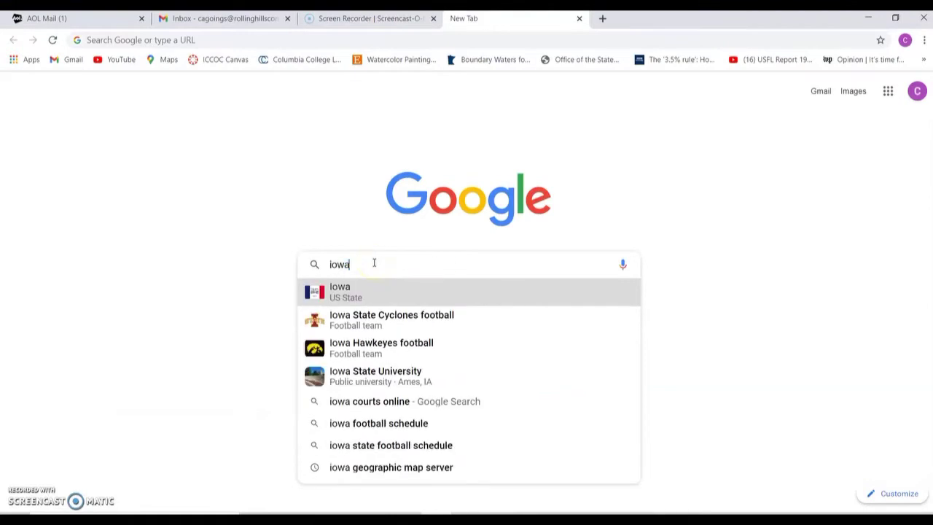
text( geogra)
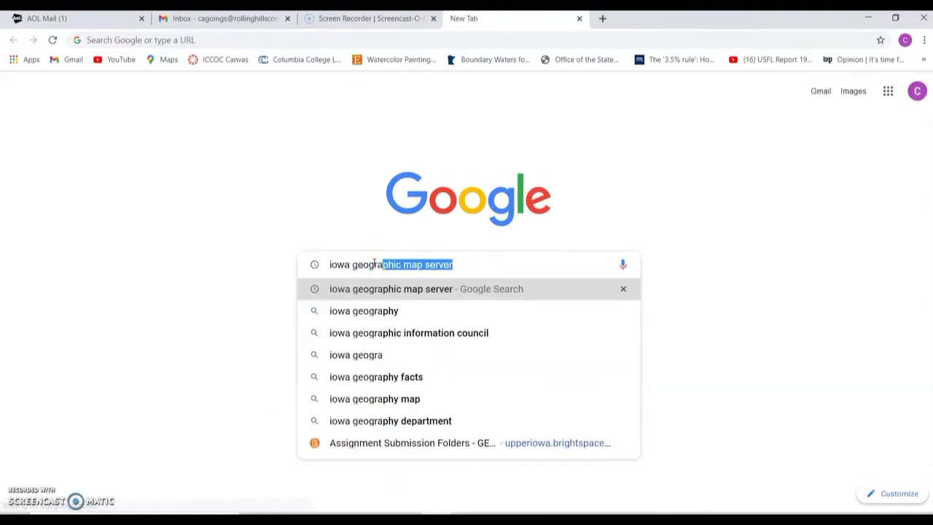
key(Right)
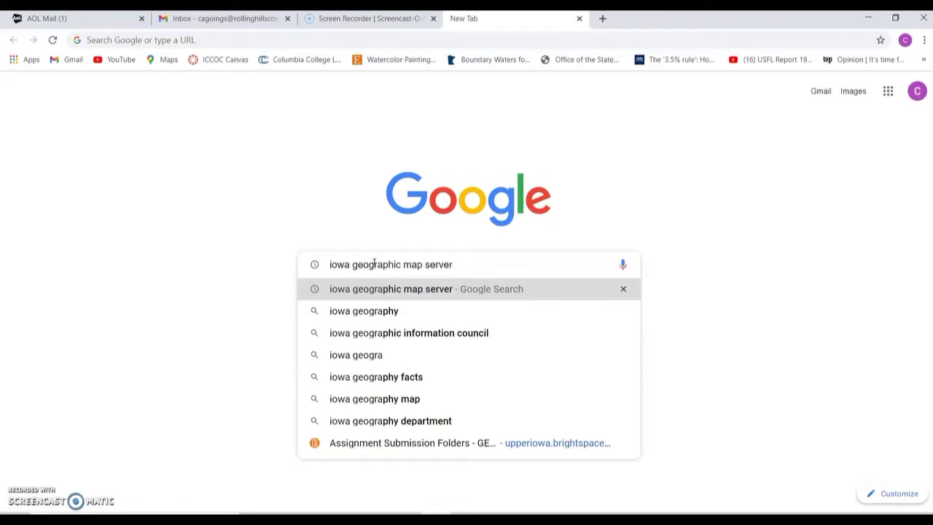
key(Return)
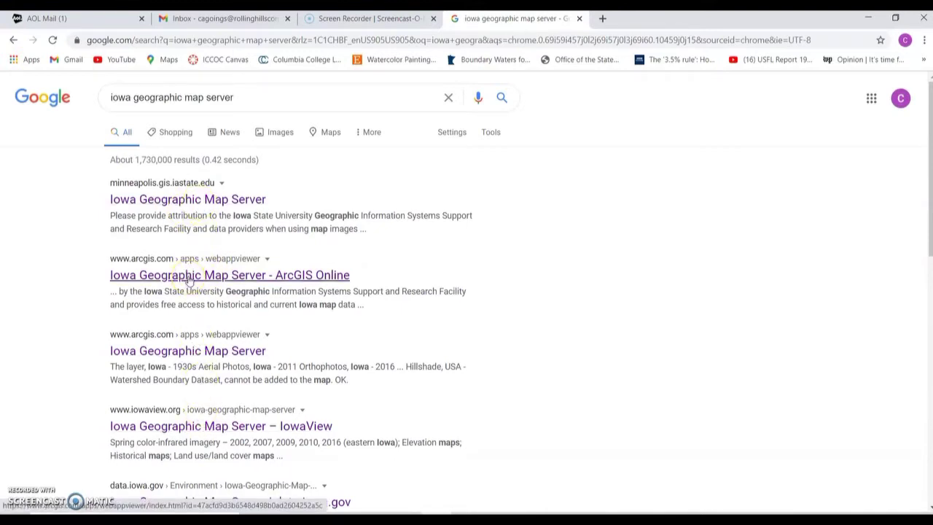
click(189, 277)
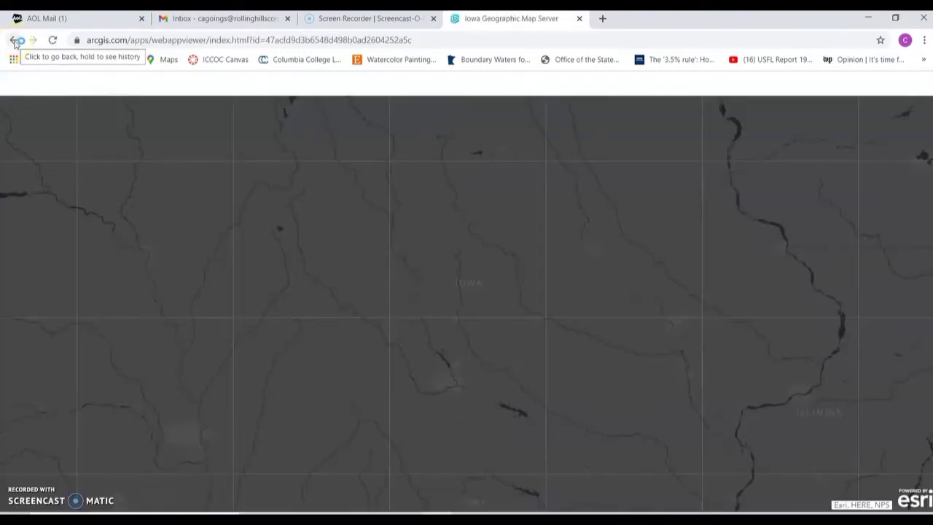
Return to the Google results, look at another Iowa Geographic Map Server web app, and open the IowaView result instead.
click(15, 41)
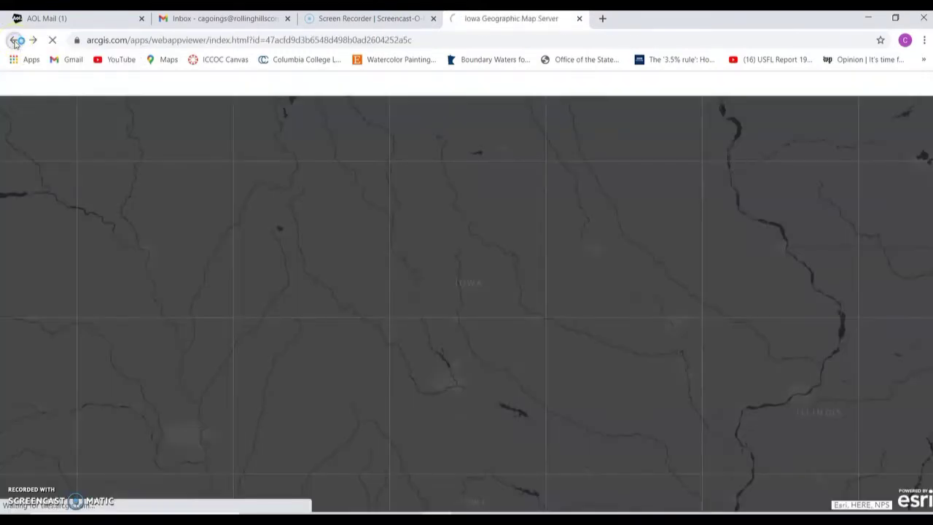
scroll(63, 393, down, 2)
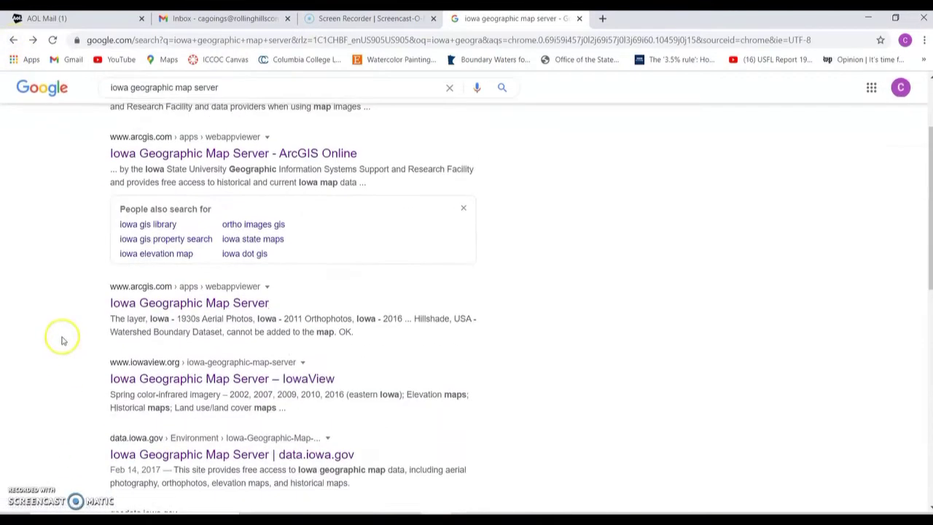
click(214, 303)
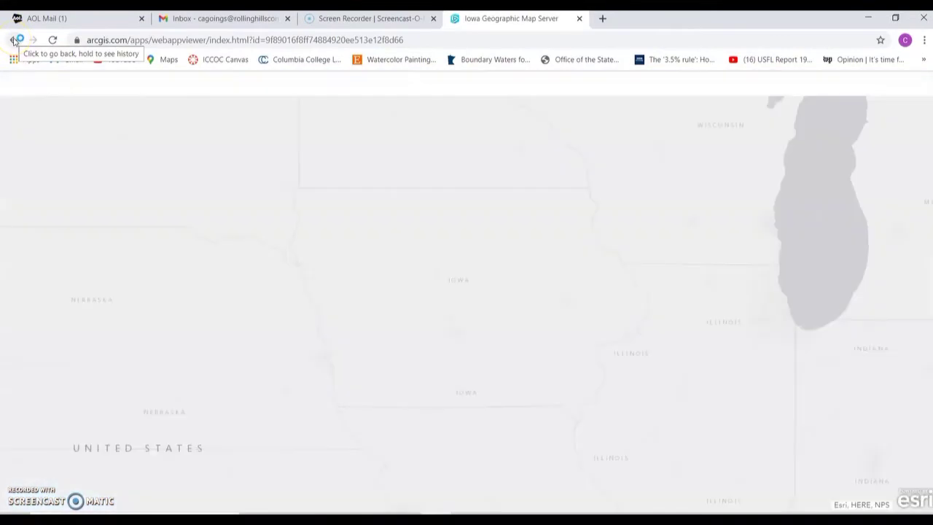
click(15, 41)
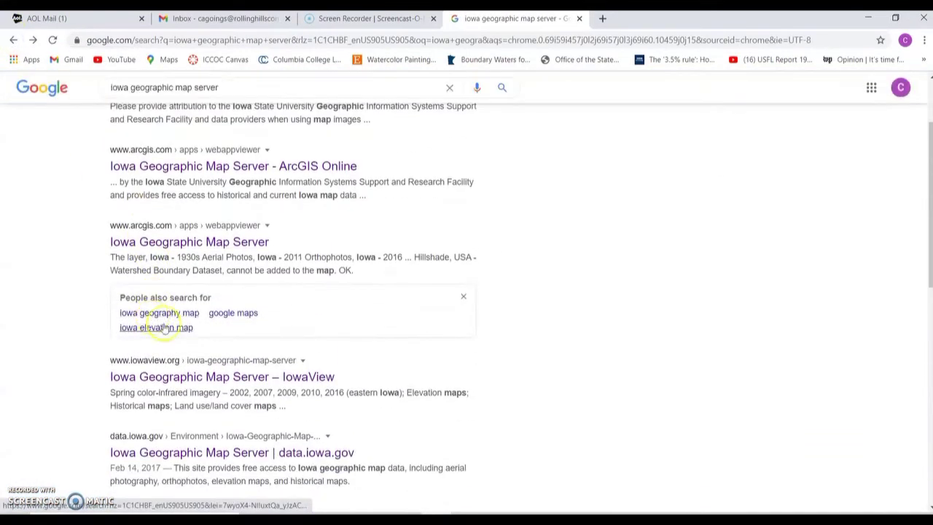
click(216, 379)
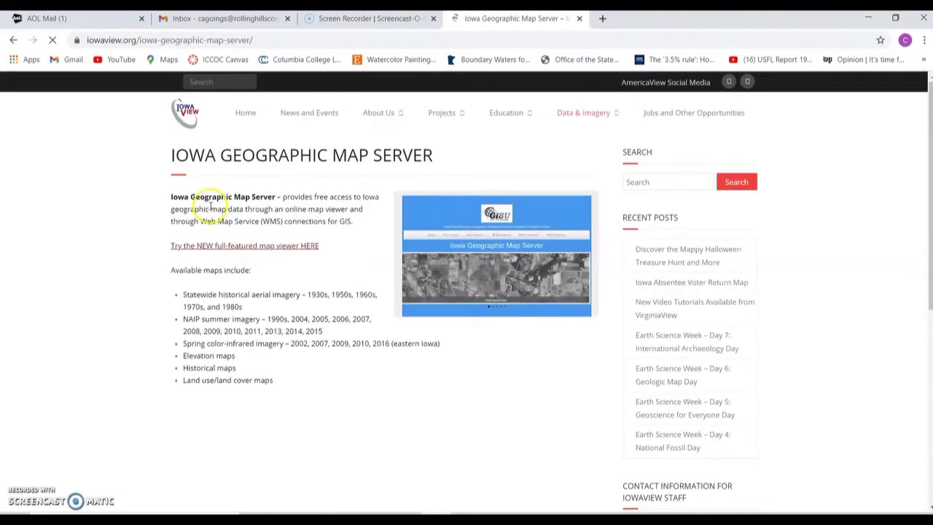
click(533, 233)
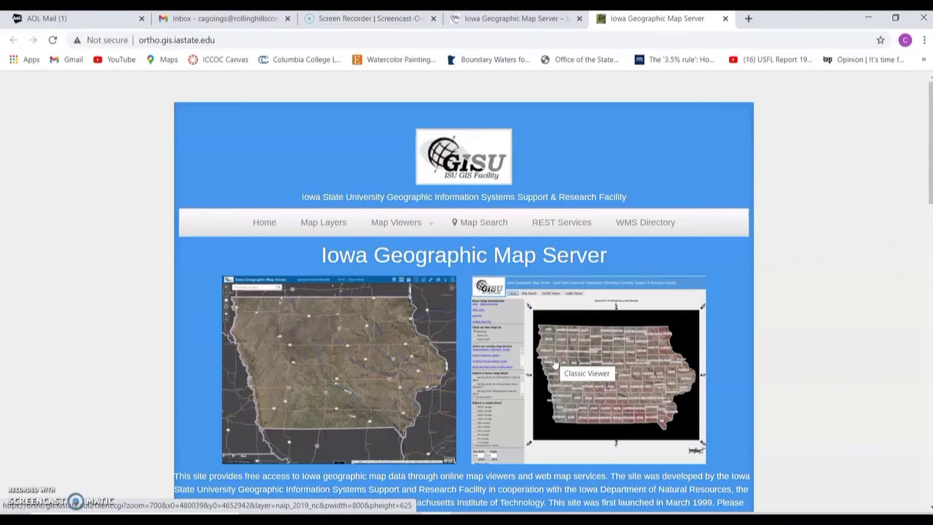
click(654, 227)
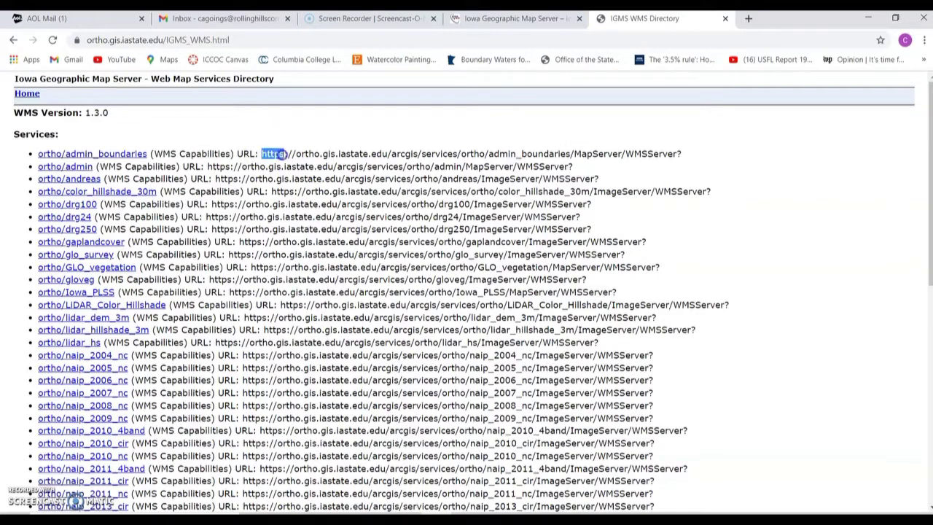
drag(284, 154, 482, 154)
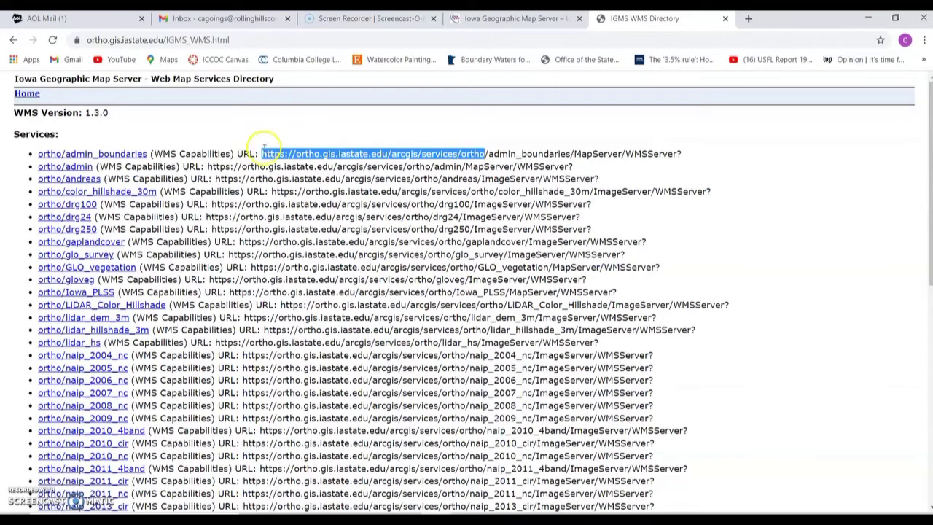
right_click(435, 155)
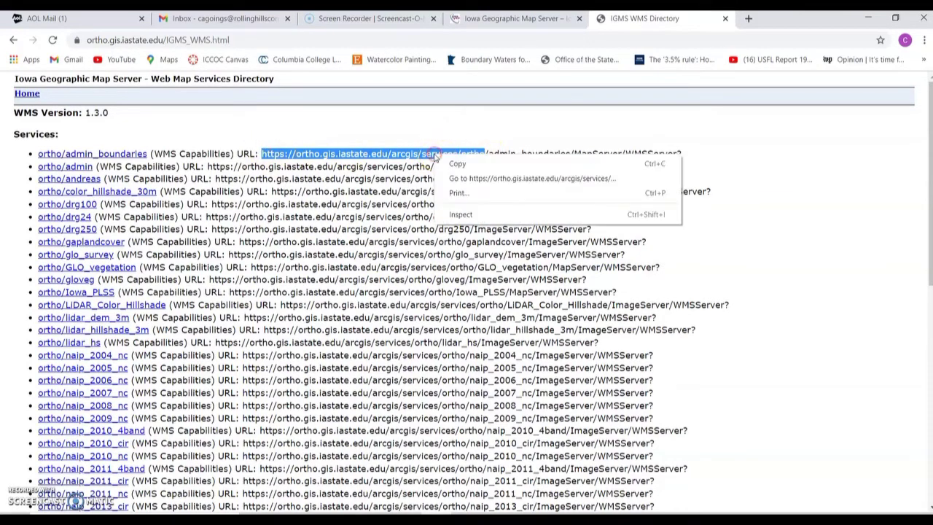
click(451, 163)
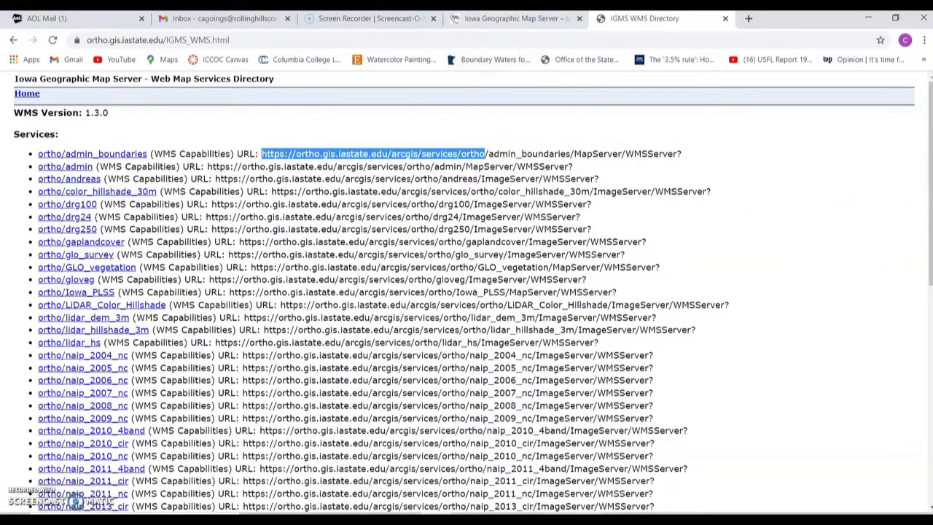
key(alt+Tab)
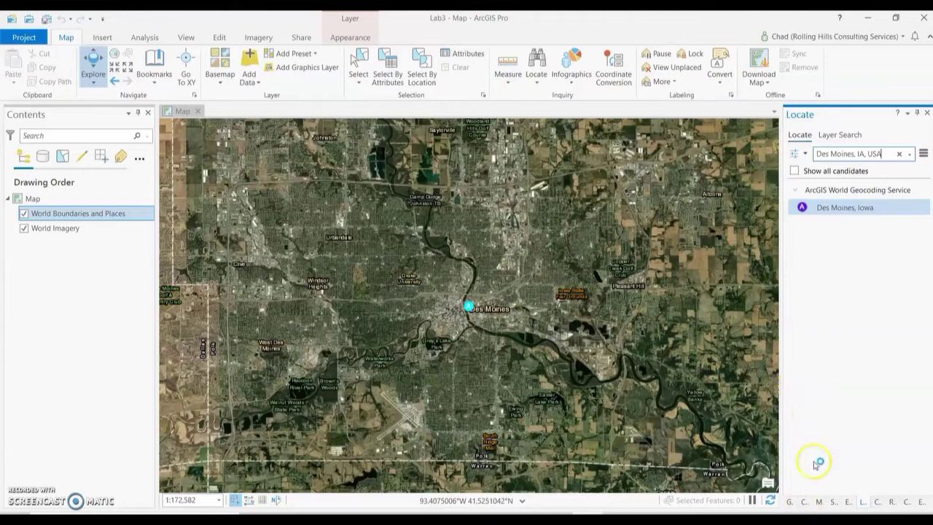
click(806, 504)
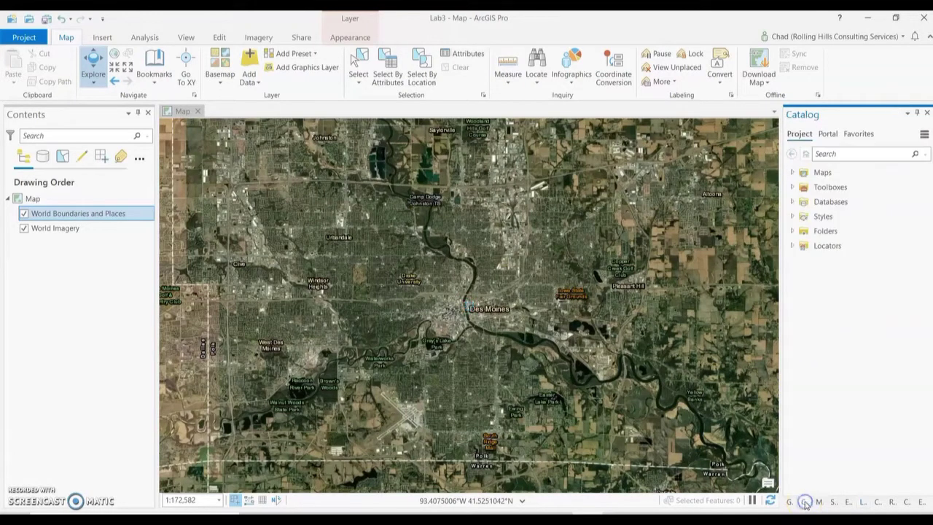
click(188, 38)
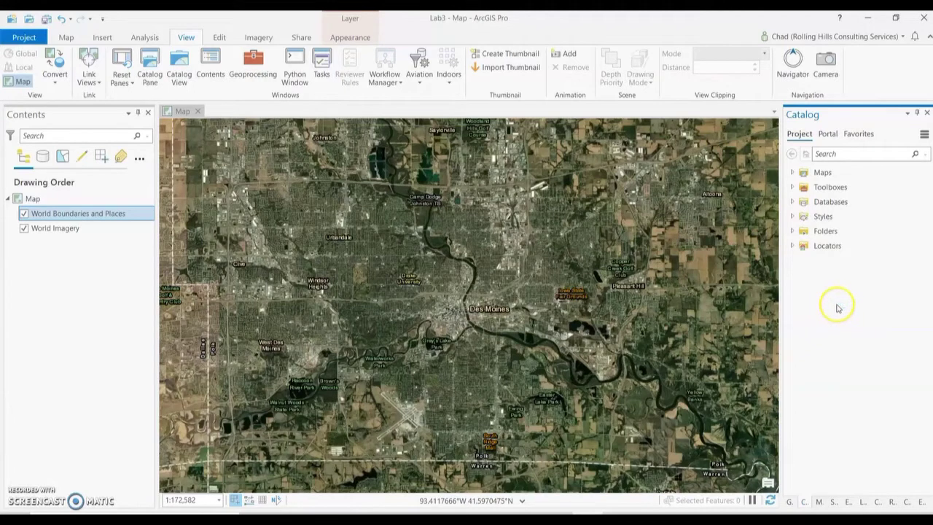
right_click(797, 137)
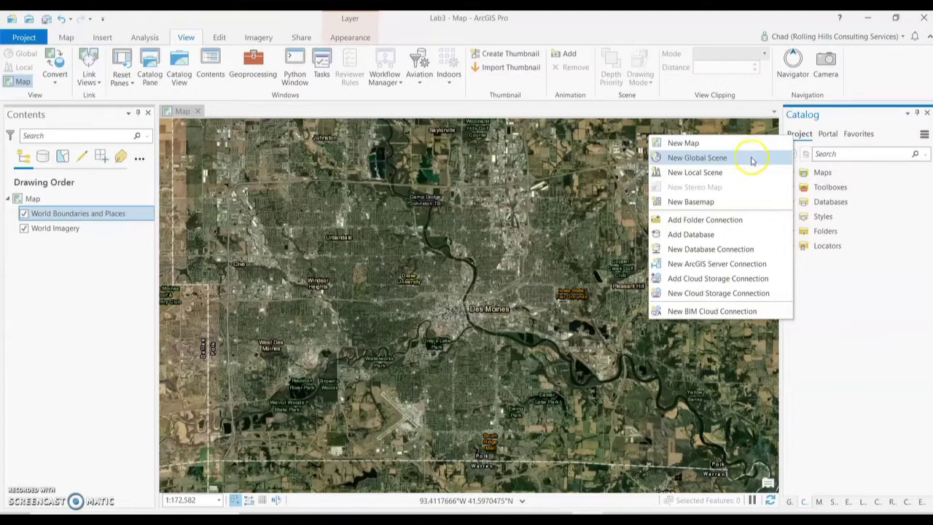
click(730, 266)
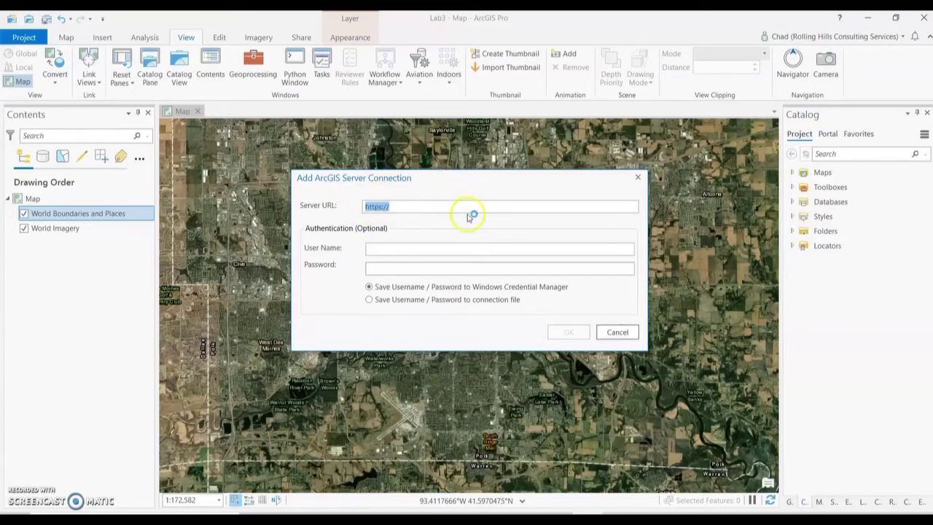
key(BackSpace)
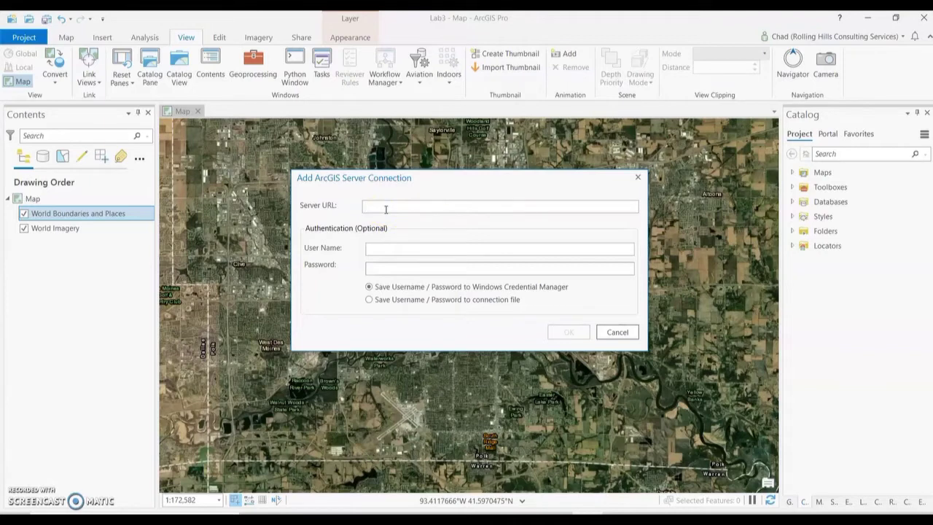
key(ctrl+v)
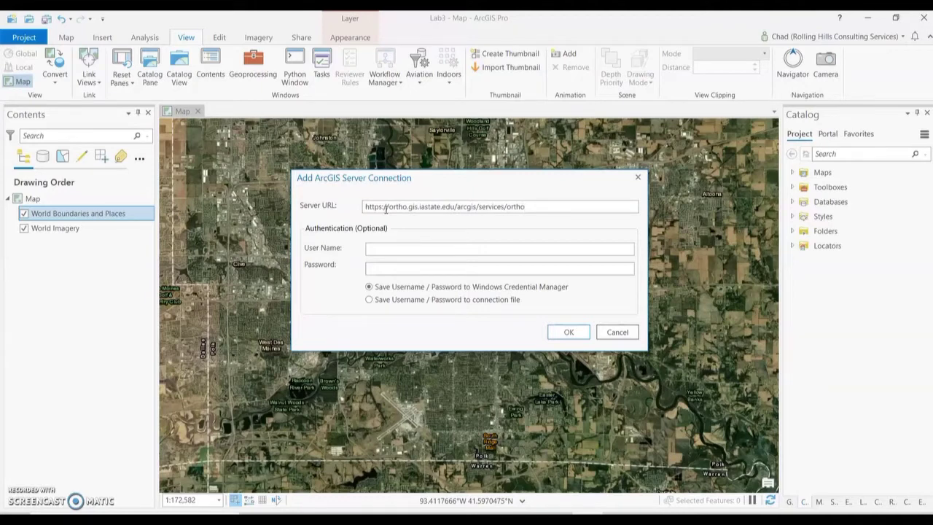
click(574, 332)
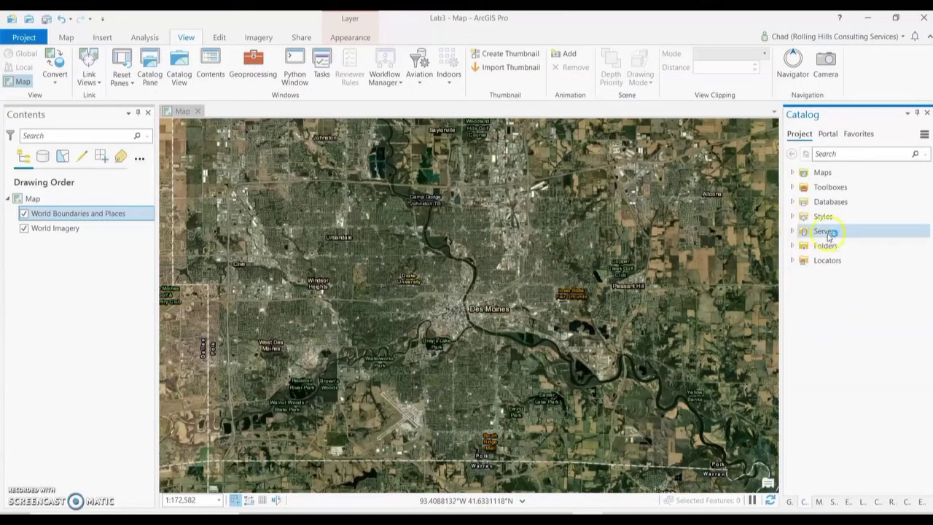
Expand the new ortho.gis.iastate.edu server connection in the project catalog and list the services in its ortho folder.
click(793, 231)
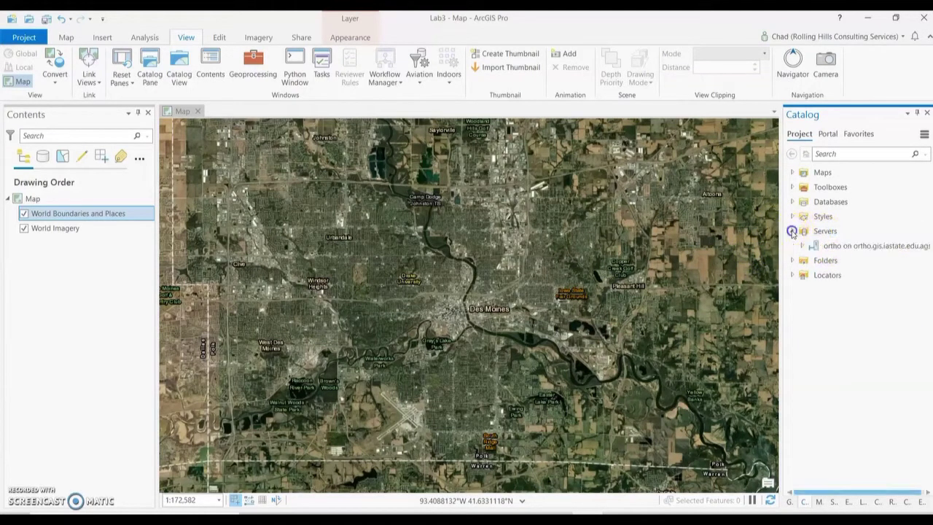
mouse_move(852, 252)
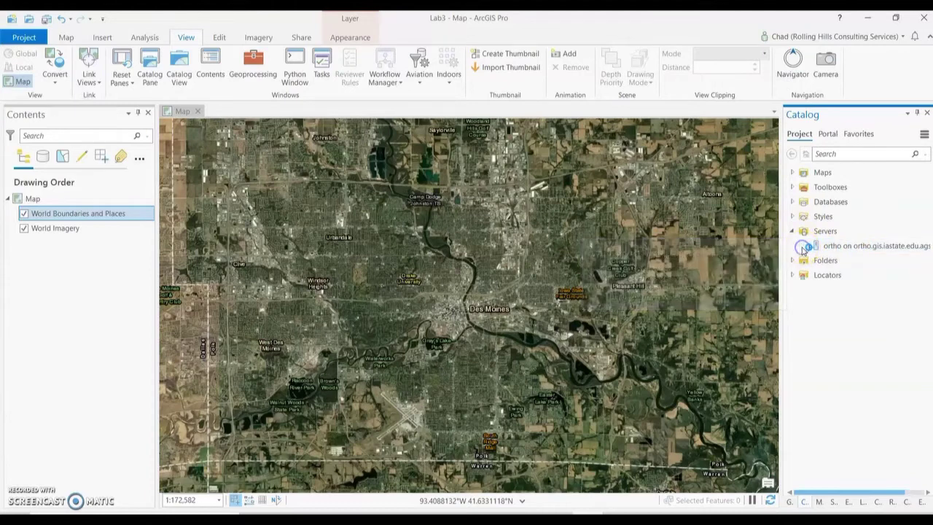
click(803, 246)
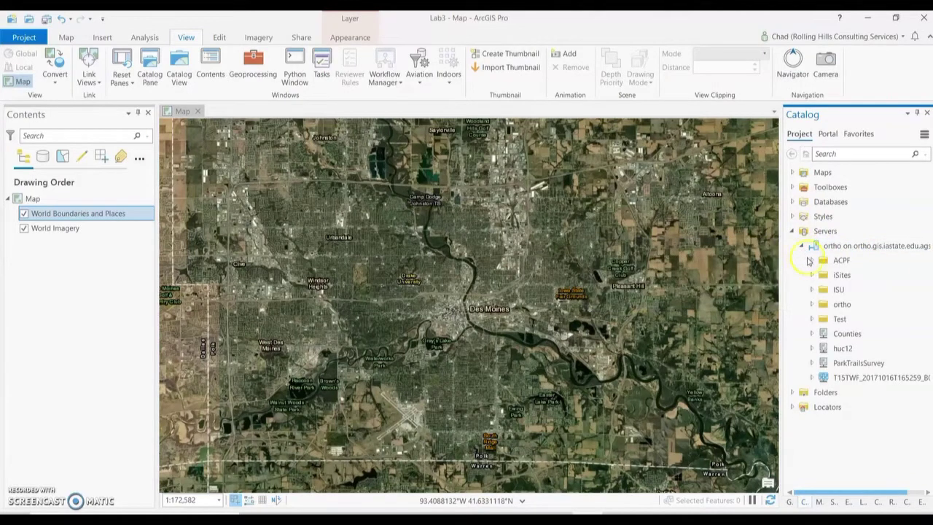
click(821, 306)
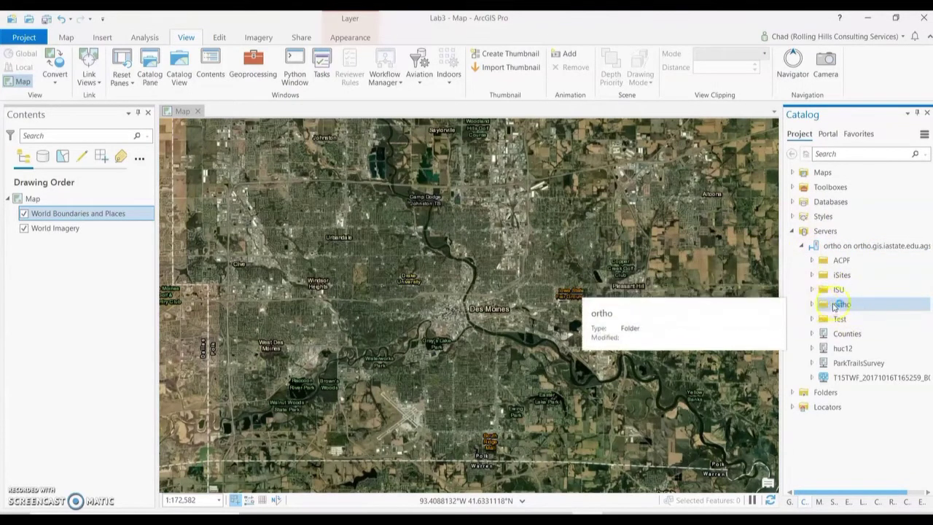
click(842, 349)
click(847, 304)
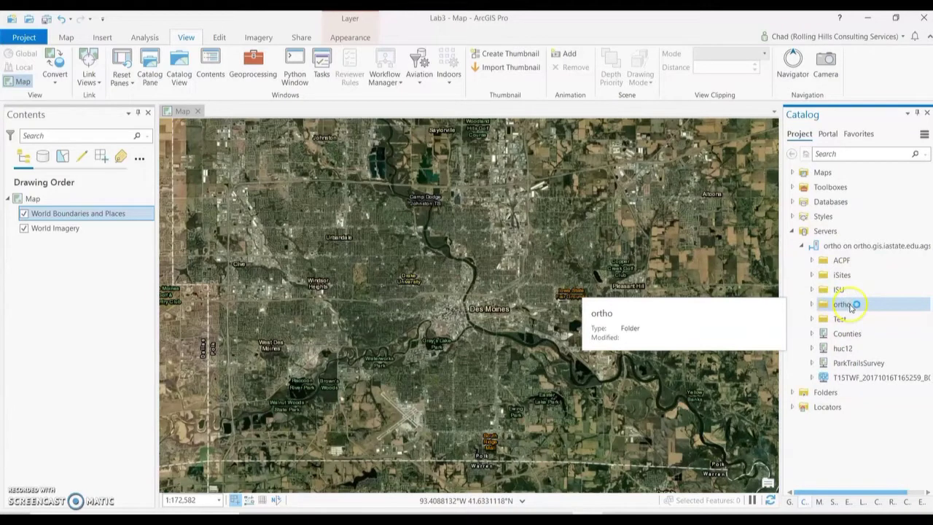
click(793, 231)
click(793, 231)
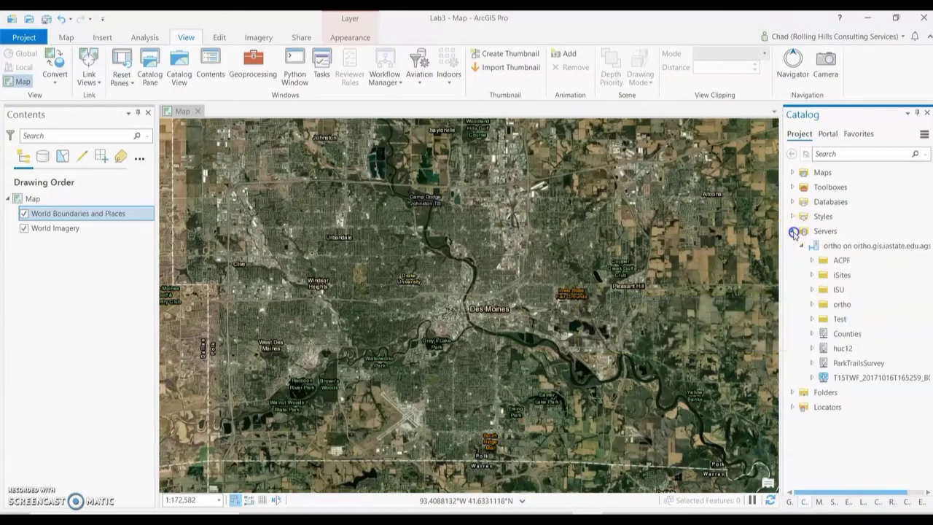
click(801, 245)
click(801, 246)
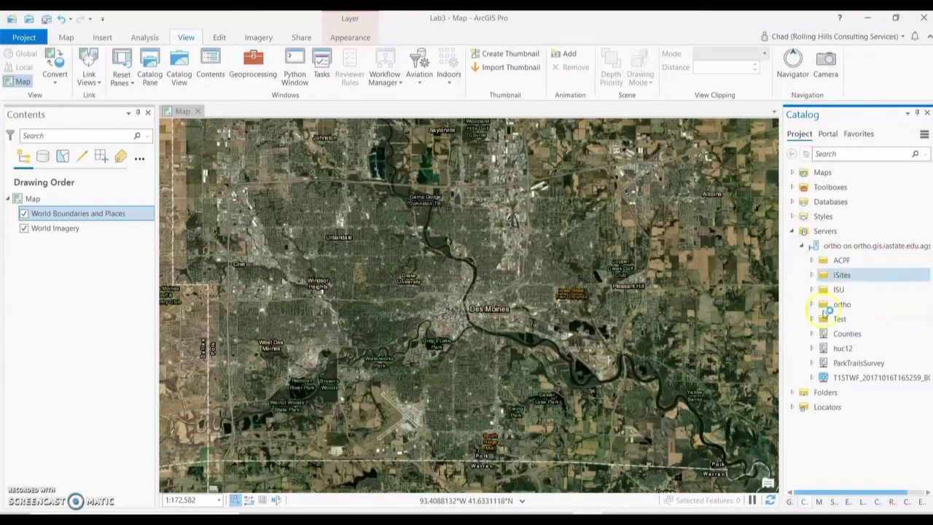
click(811, 303)
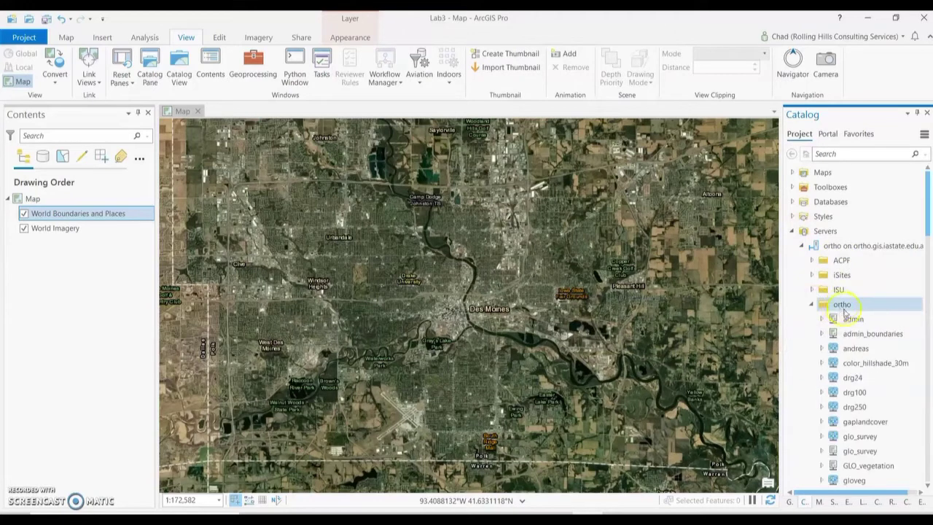
Browse the map and image services in the server's ortho folder and compare them with the built-in basemap choices.
scroll(845, 311, down, 2)
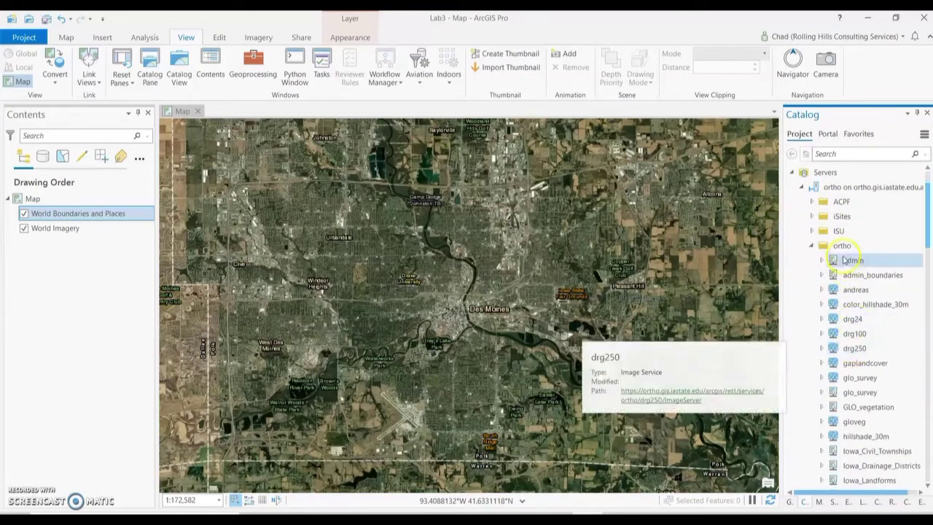
scroll(850, 273, down, 3)
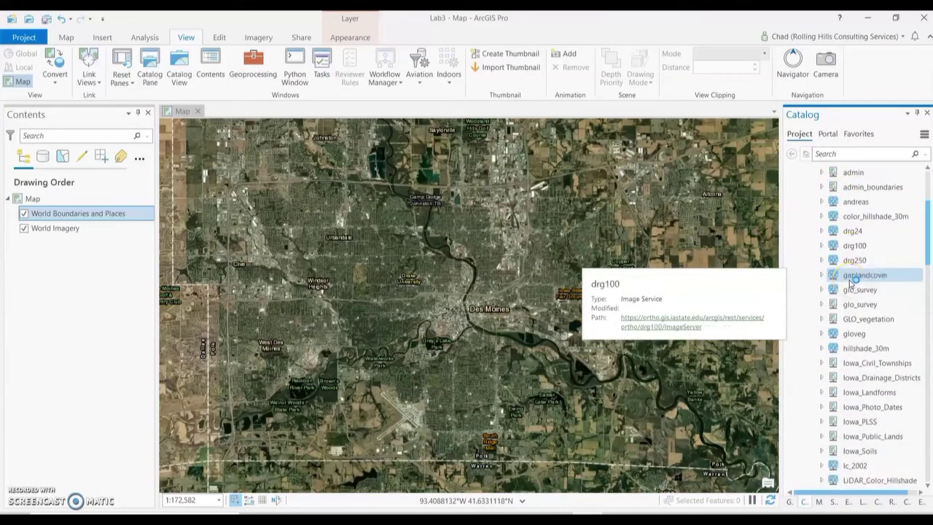
scroll(850, 284, down, 8)
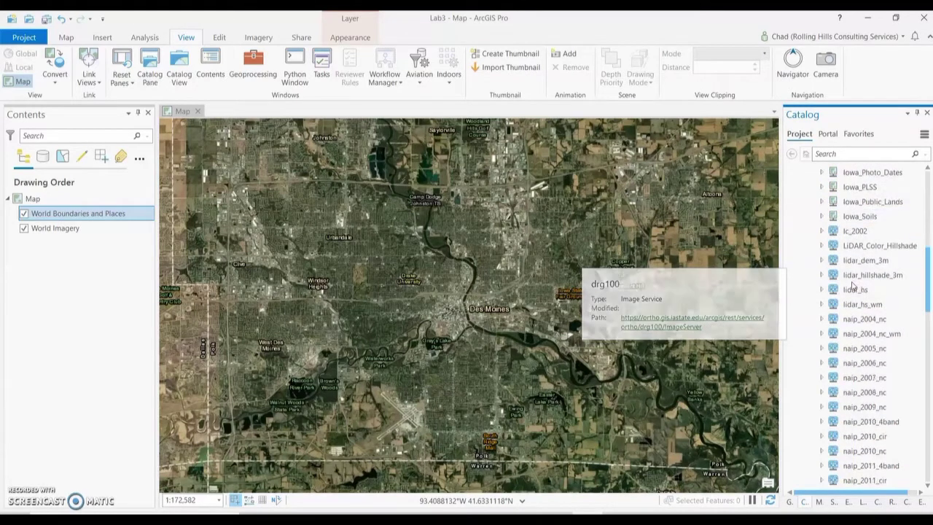
scroll(853, 286, down, 3)
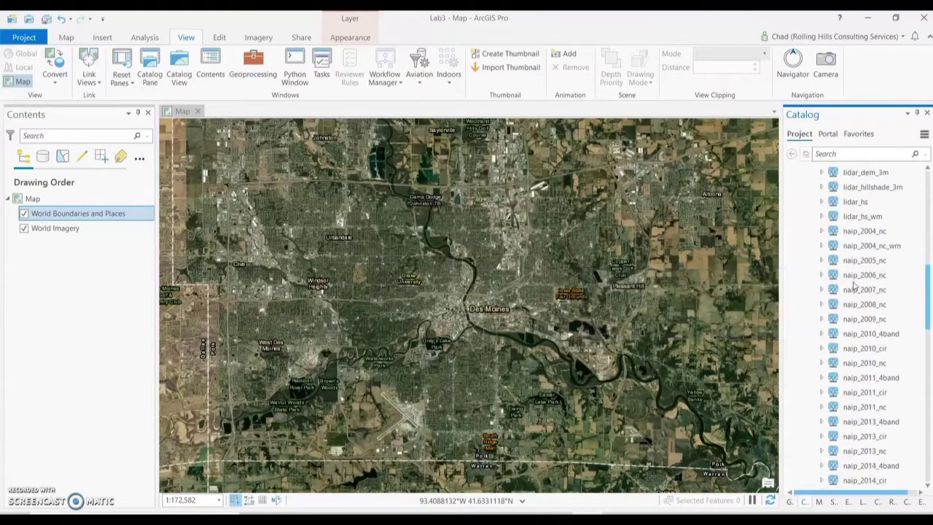
click(69, 39)
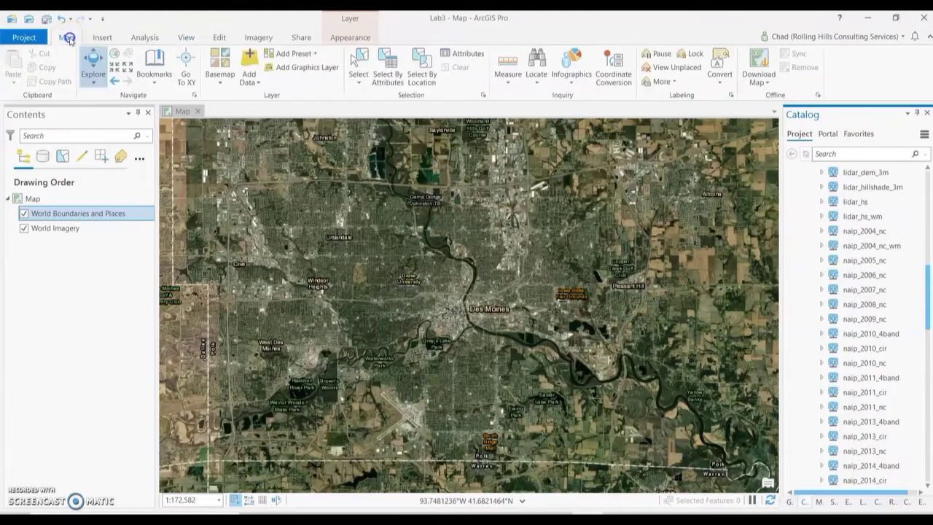
click(186, 39)
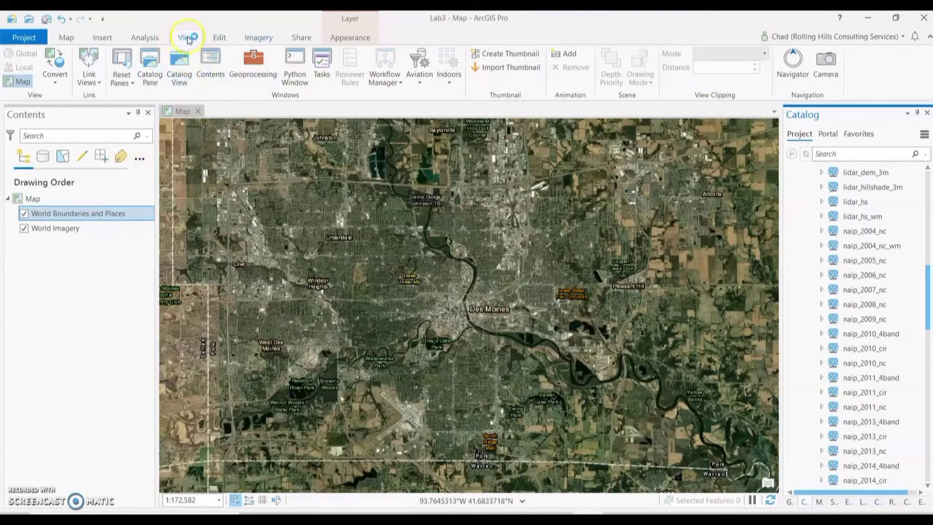
click(68, 38)
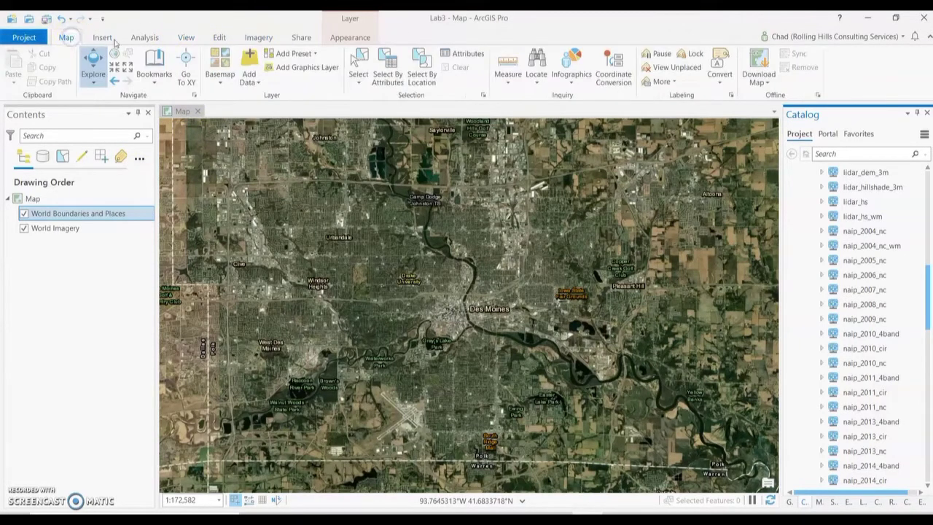
click(222, 69)
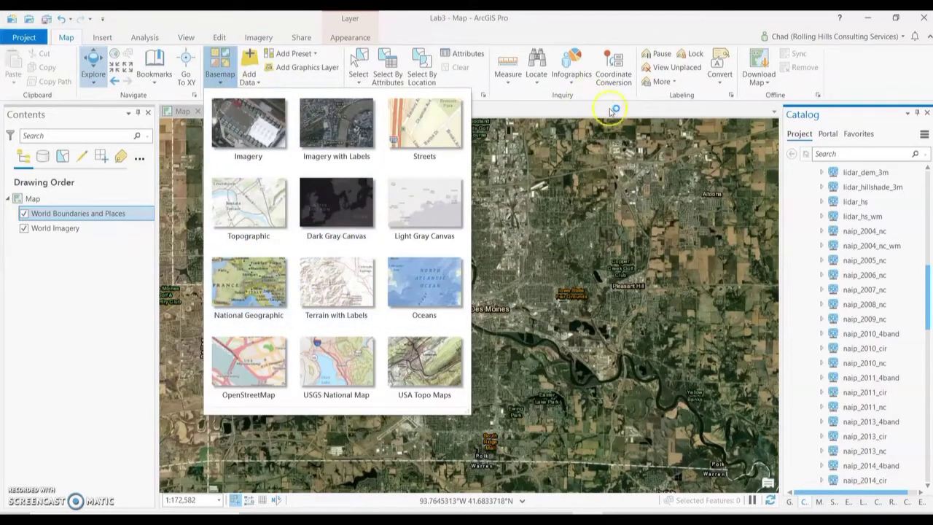
click(911, 70)
scroll(845, 328, up, 5)
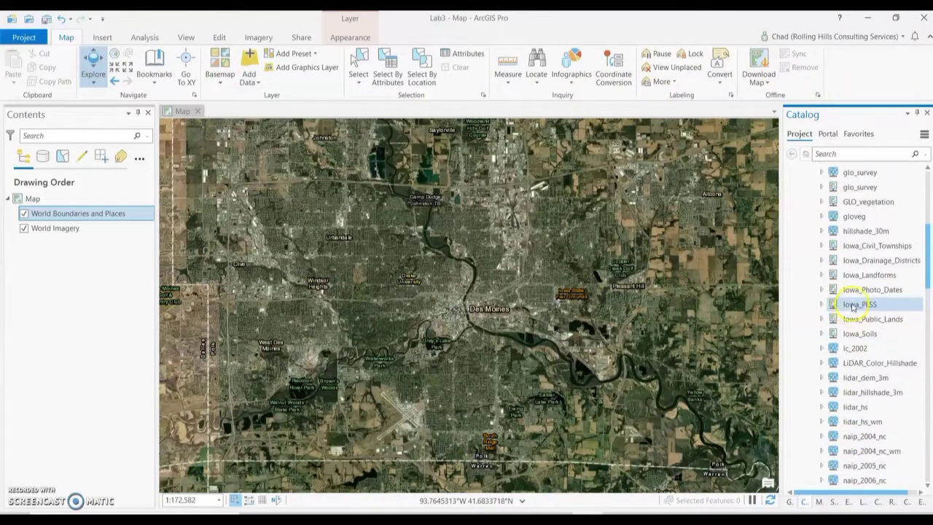
Add the naip_2019_nc image service from the server's ortho folder to the map.
scroll(849, 309, up, 3)
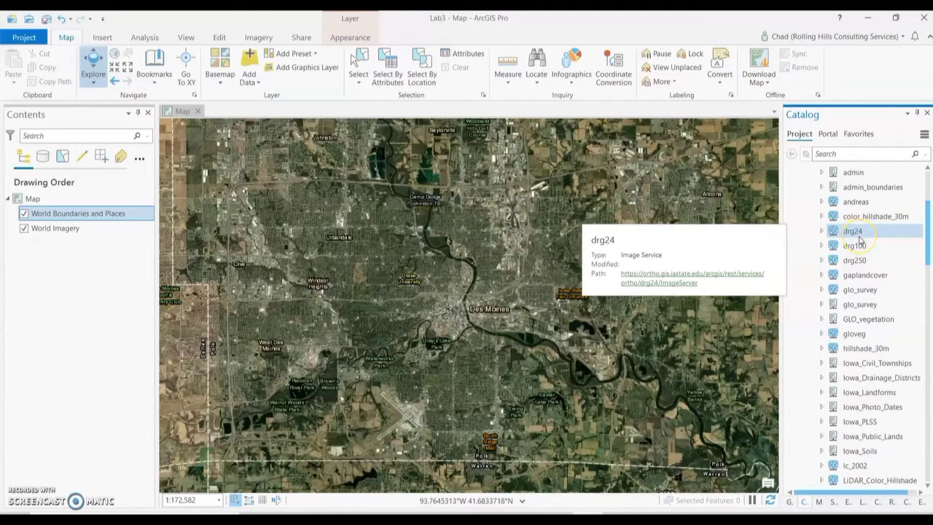
scroll(860, 240, down, 10)
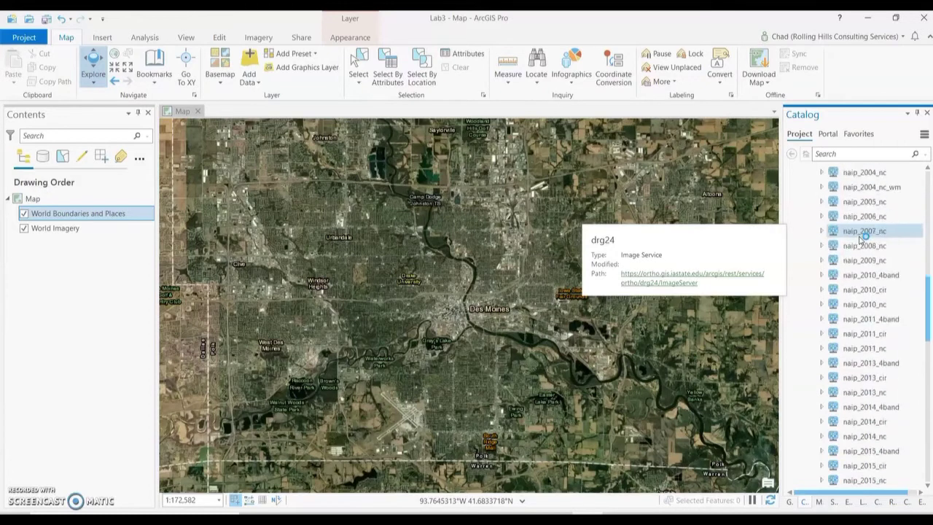
scroll(862, 237, down, 5)
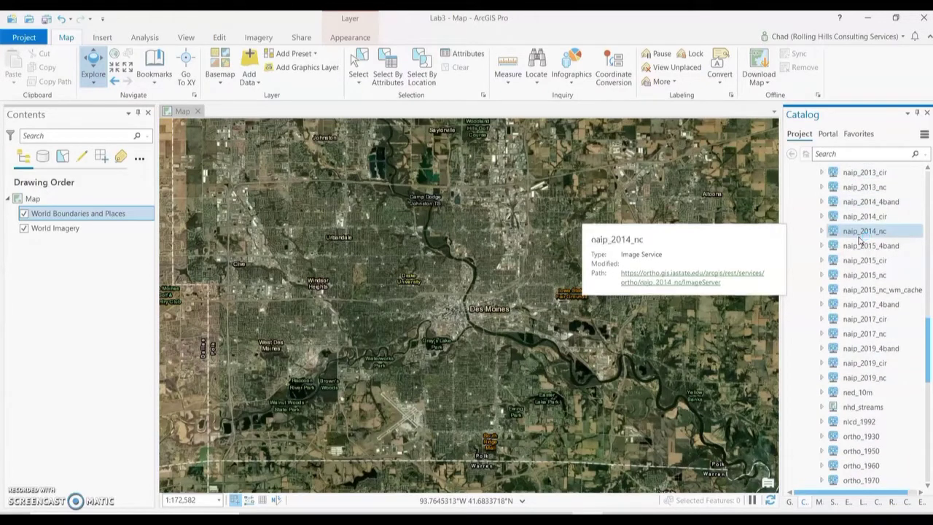
scroll(862, 237, down, 2)
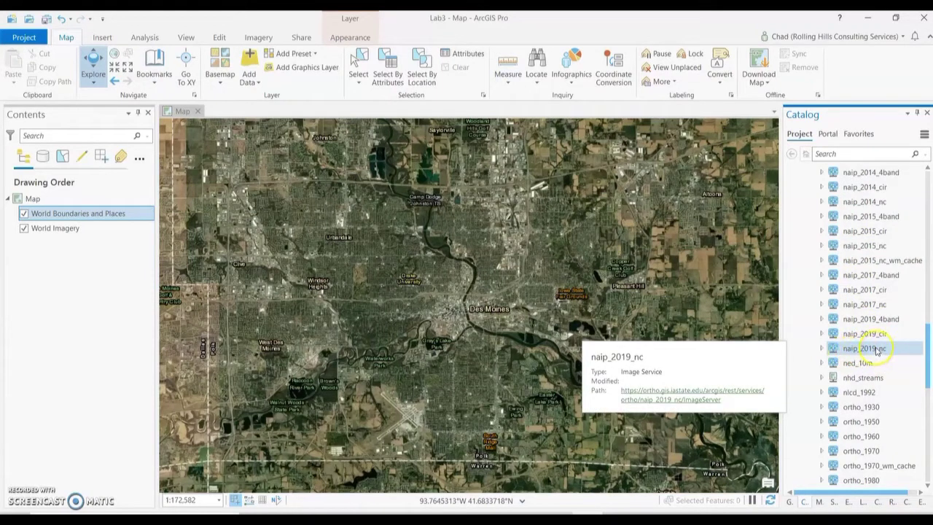
drag(876, 351, 456, 307)
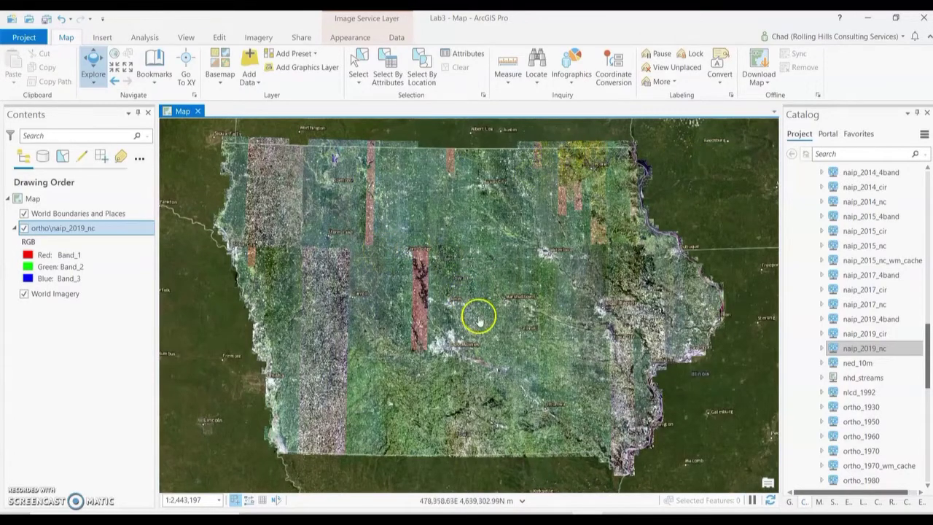
Examine the 2019 NAIP imagery close up around Highland Memory Gardens Cemetery on the north side of Des Moines.
scroll(452, 342, up, 3)
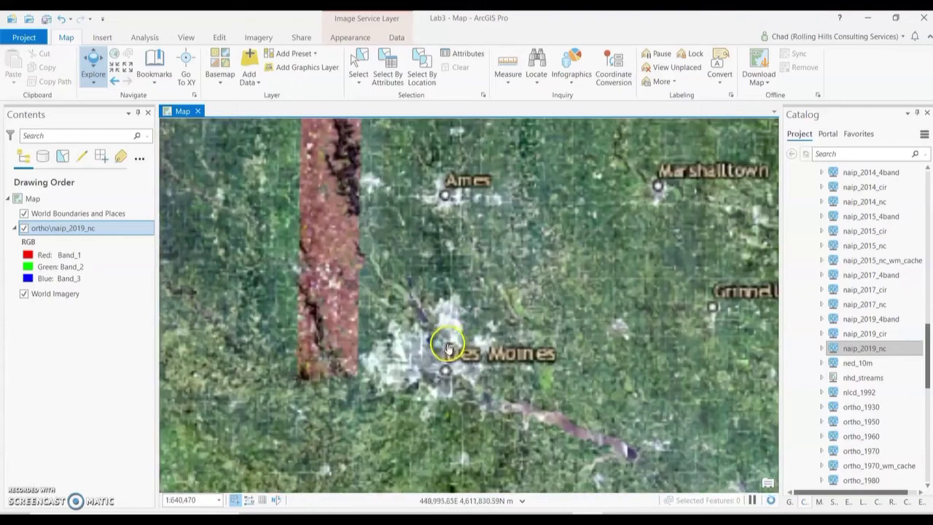
scroll(442, 352, up, 2)
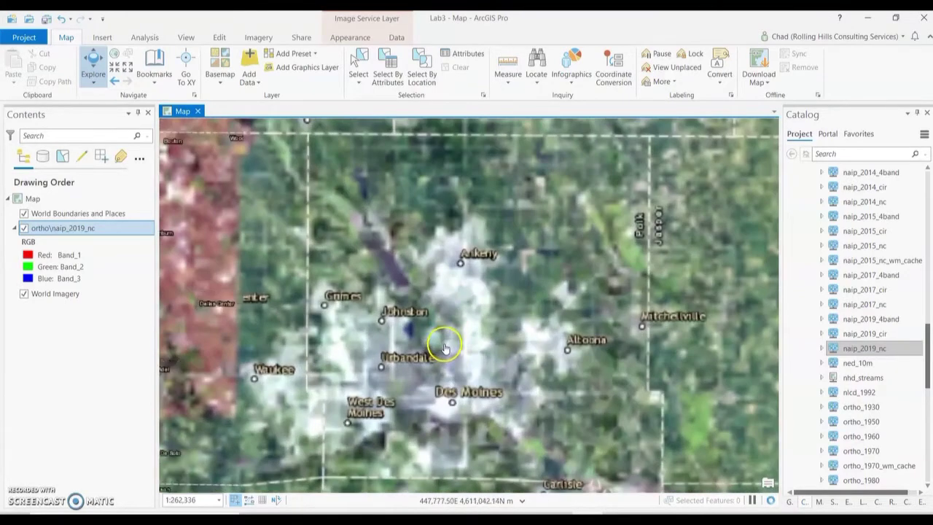
scroll(475, 325, up, 3)
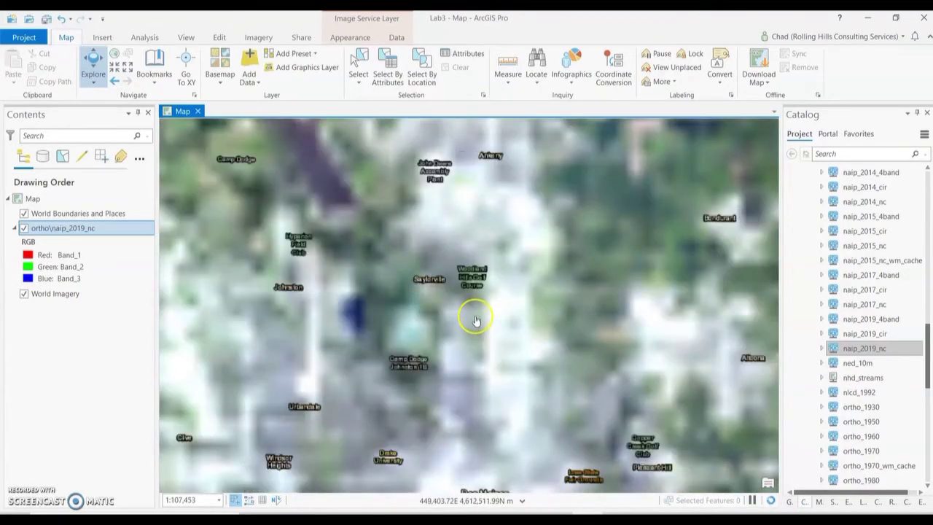
scroll(475, 321, up, 2)
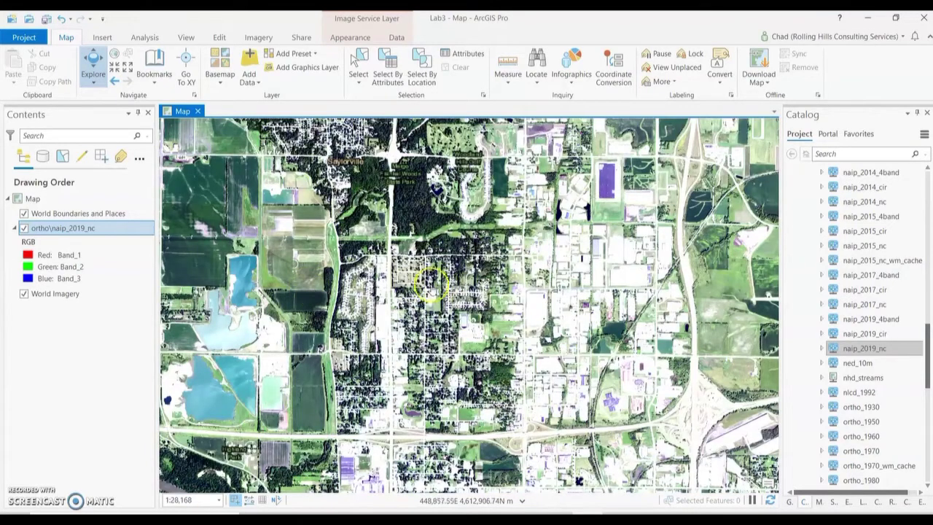
scroll(433, 279, up, 1)
scroll(430, 280, up, 3)
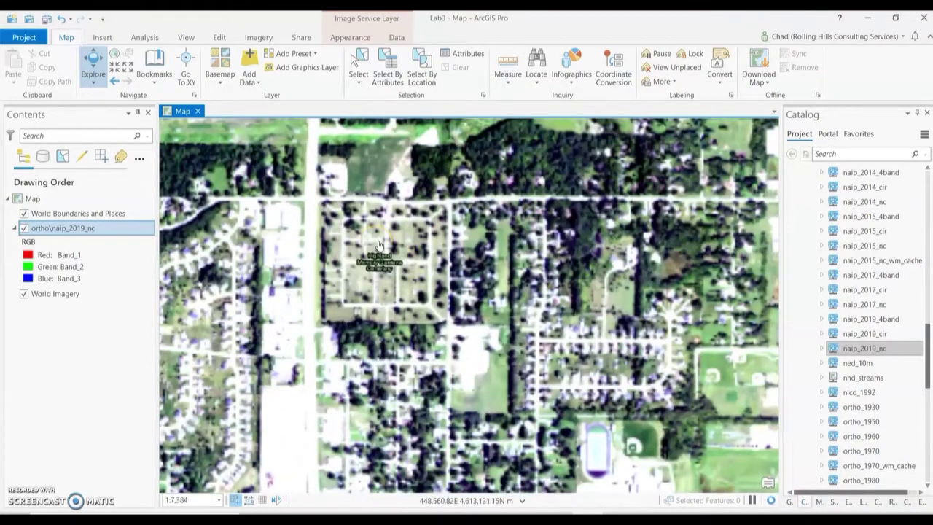
scroll(385, 243, up, 1)
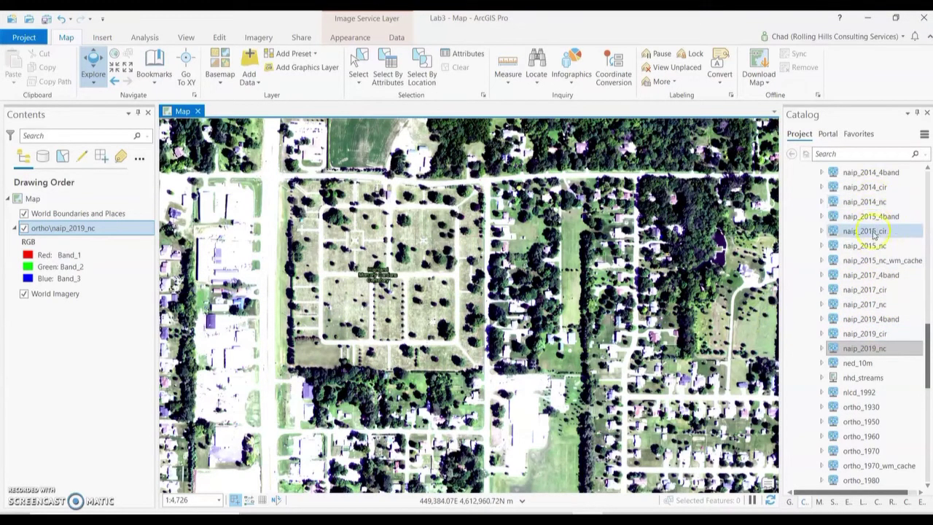
Find the ortho_1930 image service in the server's ortho folder and add it to the map.
scroll(873, 228, up, 3)
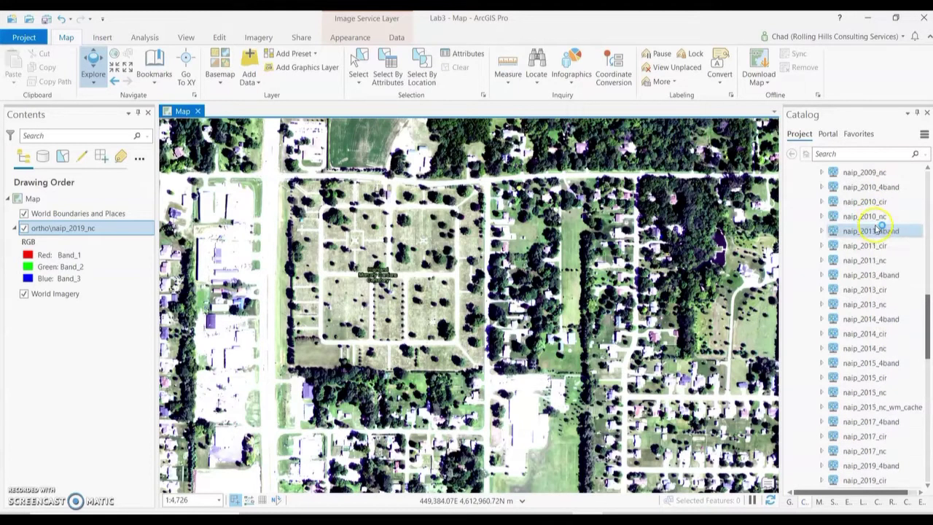
scroll(877, 230, up, 2)
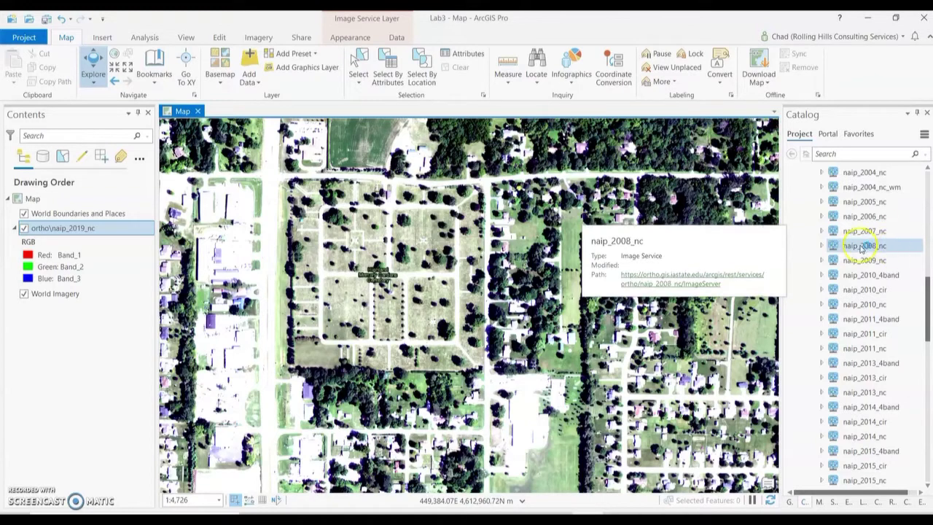
scroll(869, 267, up, 2)
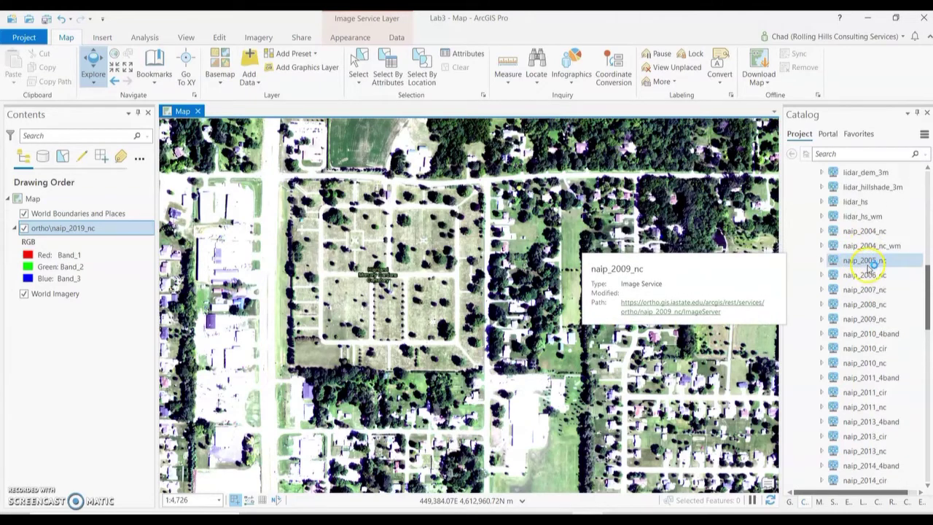
scroll(870, 270, up, 2)
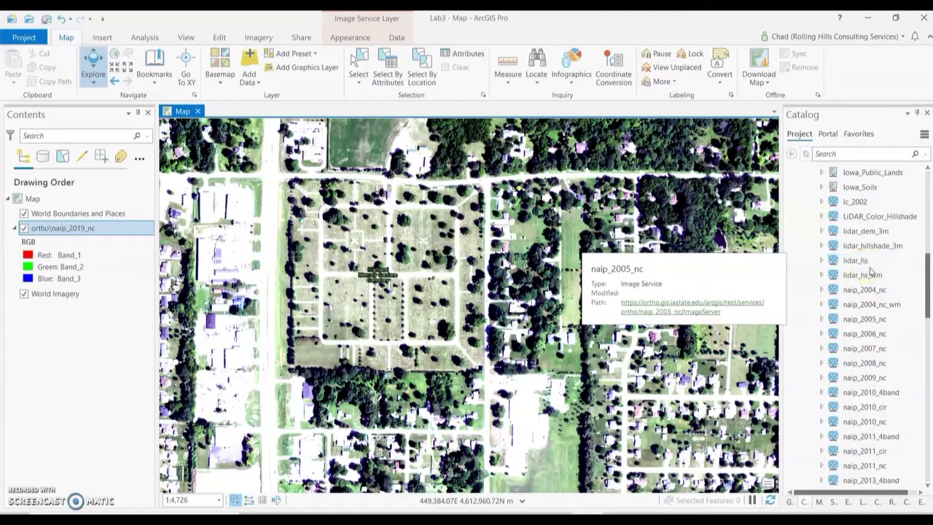
scroll(870, 271, up, 2)
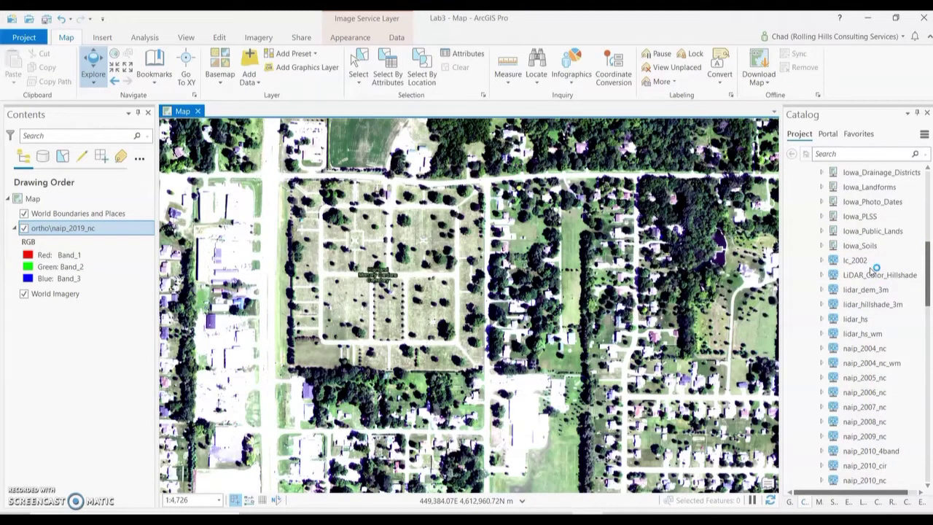
scroll(871, 270, down, 12)
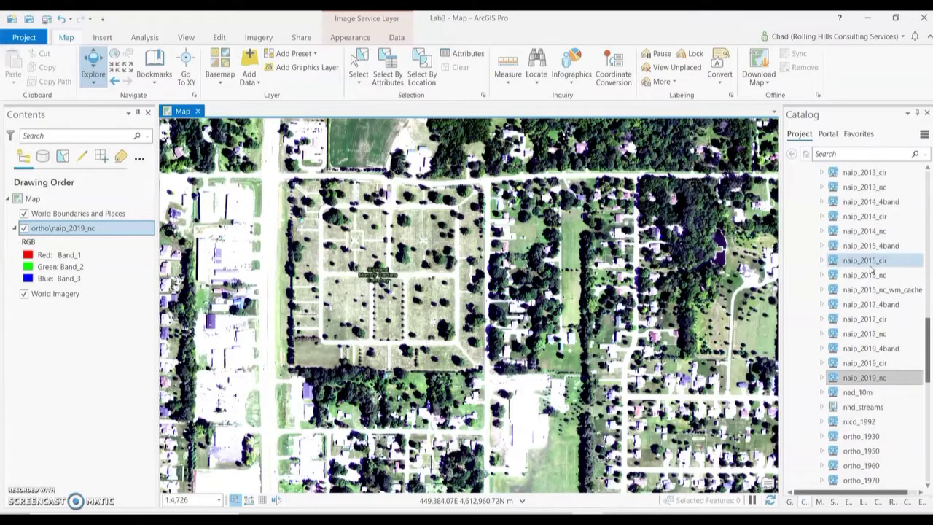
scroll(869, 271, down, 4)
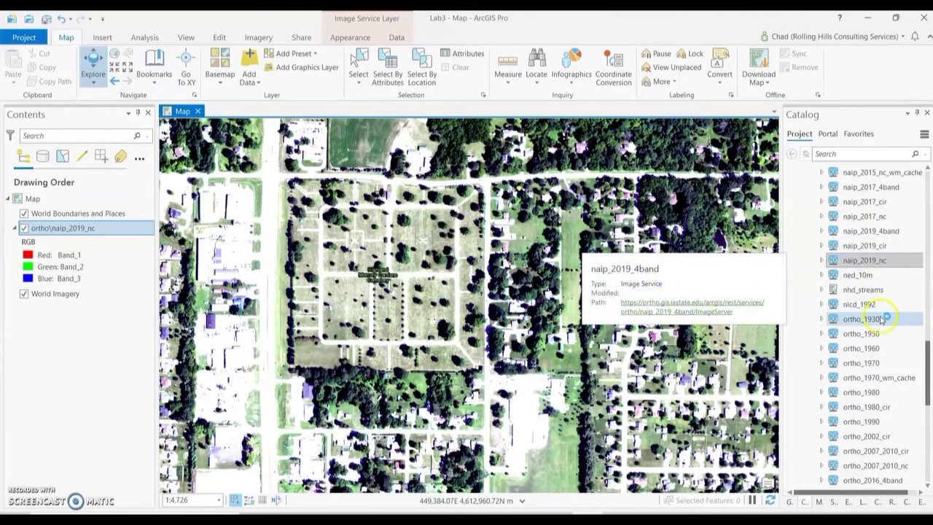
mouse_move(881, 318)
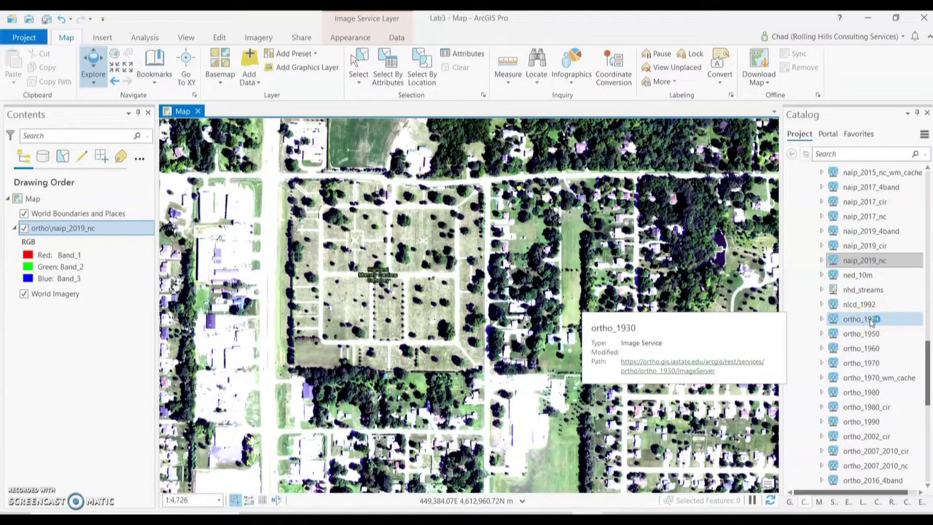
click(871, 320)
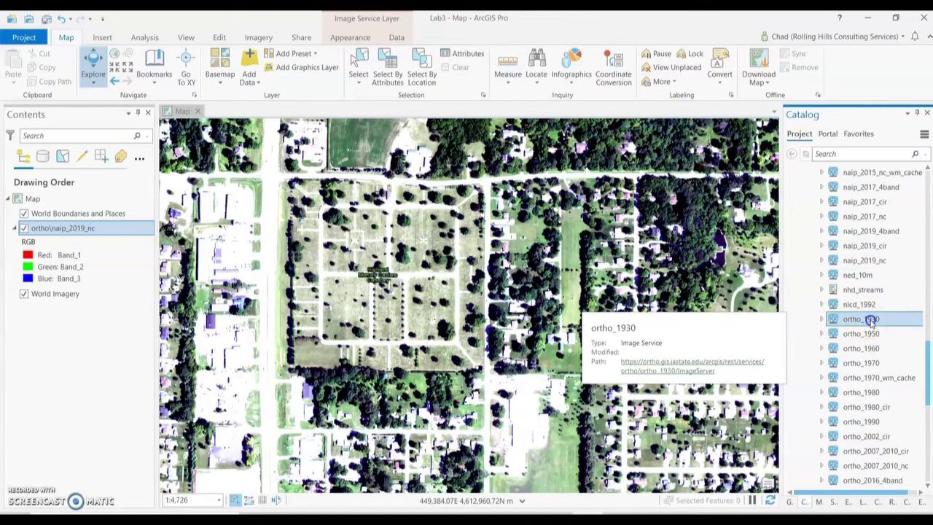
drag(871, 320, 422, 328)
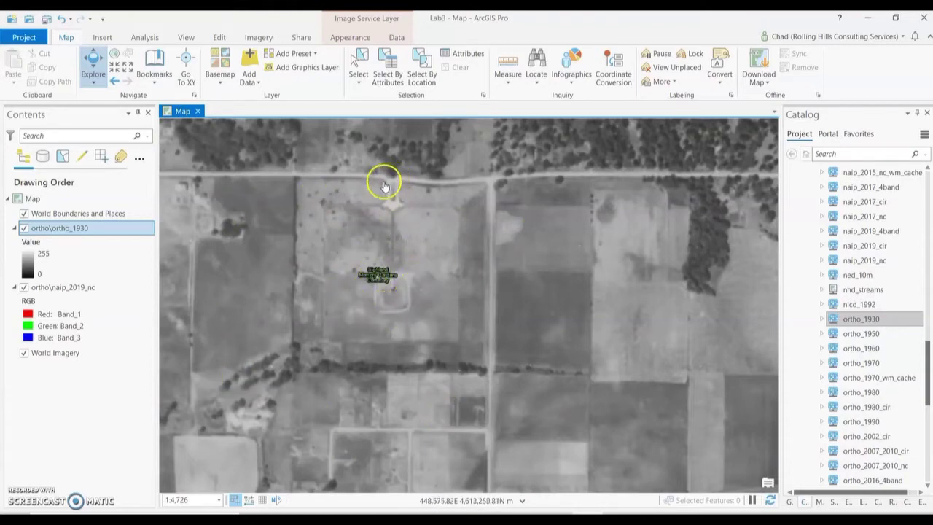
Toggle the ortho_1930 layer's visibility to compare the cemetery area with the 2019 imagery, and leave the 1930 layer hidden.
click(24, 228)
click(24, 228)
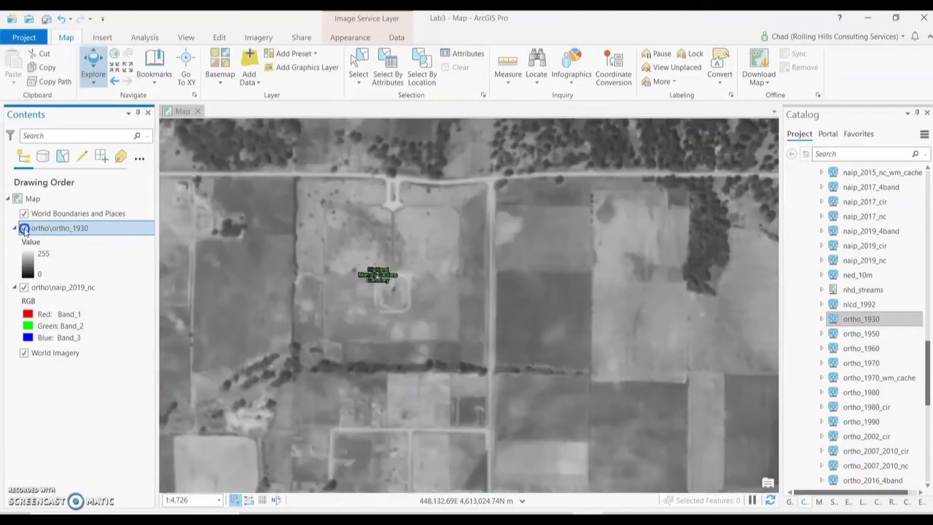
click(24, 228)
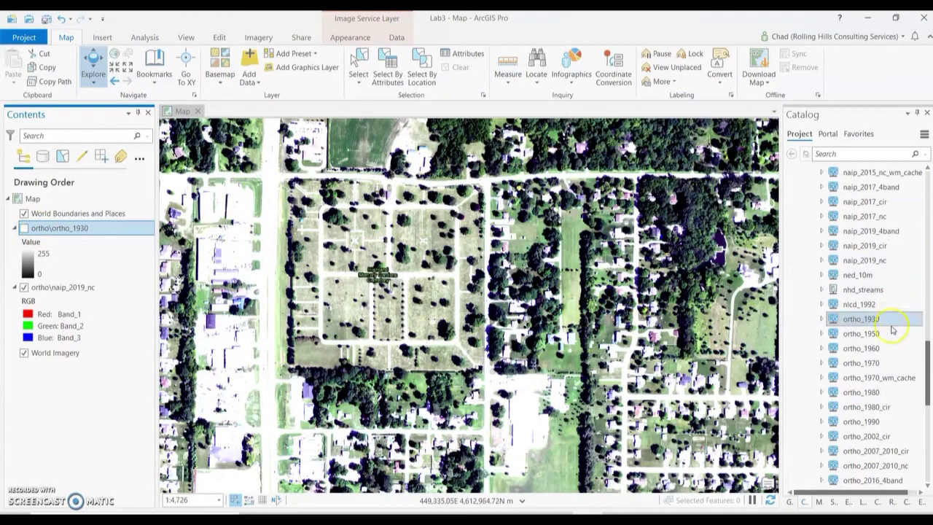
Look through the ortho folder's remaining services, from the drg and lidar sets to the NAIP and historical orthophoto years.
scroll(898, 369, up, 5)
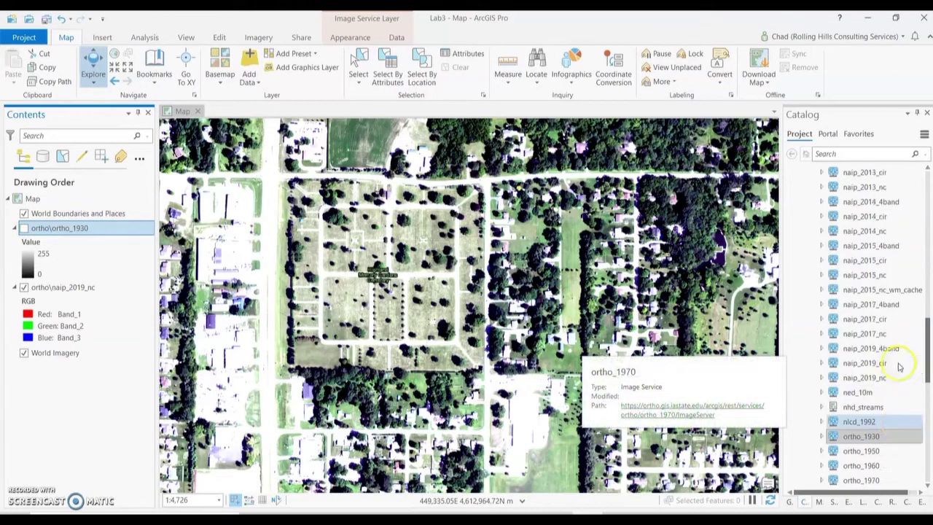
scroll(890, 335, up, 5)
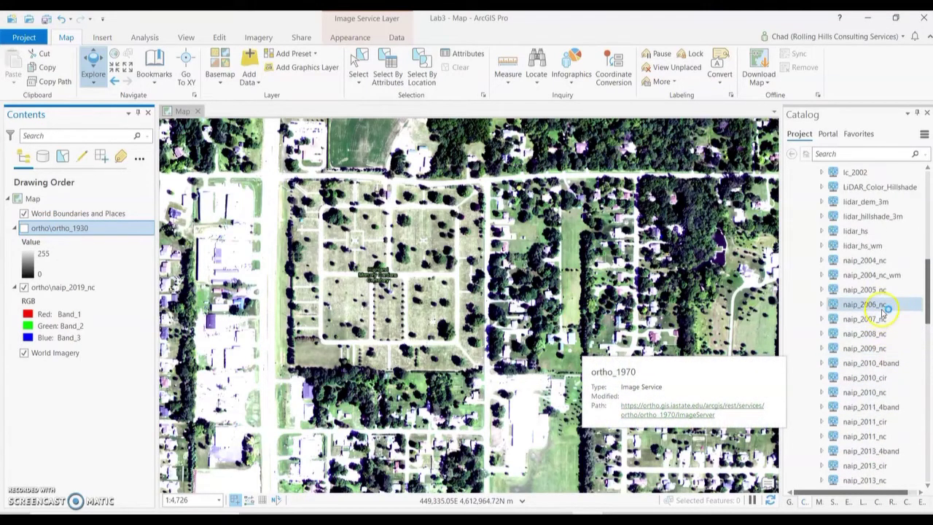
scroll(881, 311, up, 5)
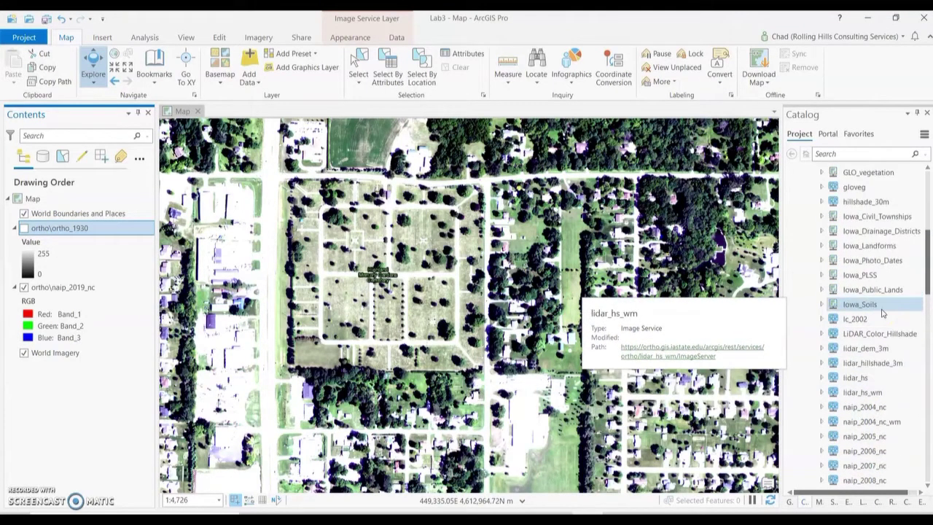
scroll(882, 306, up, 2)
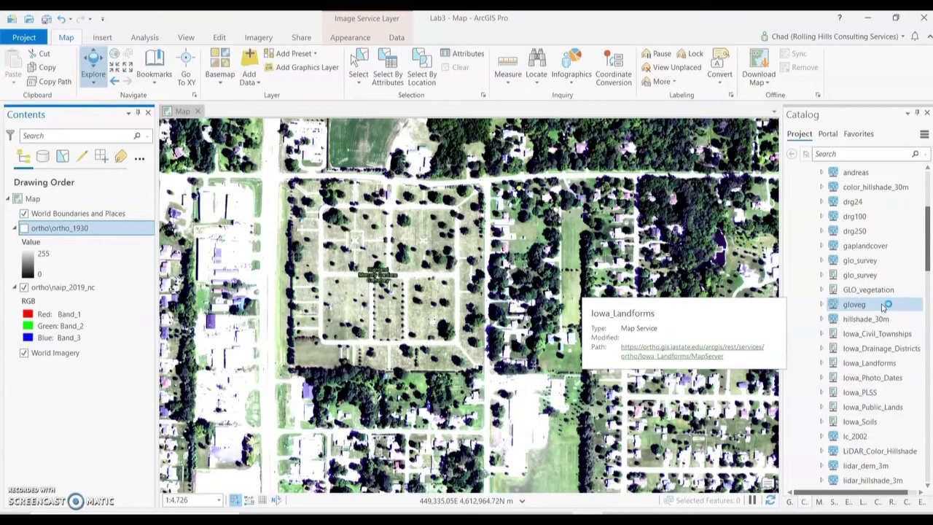
scroll(882, 306, down, 7)
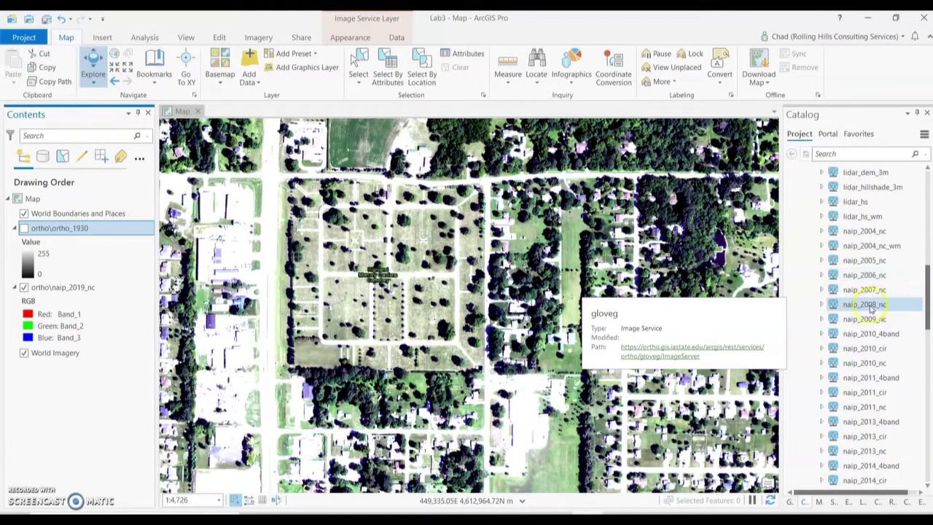
scroll(882, 310, down, 6)
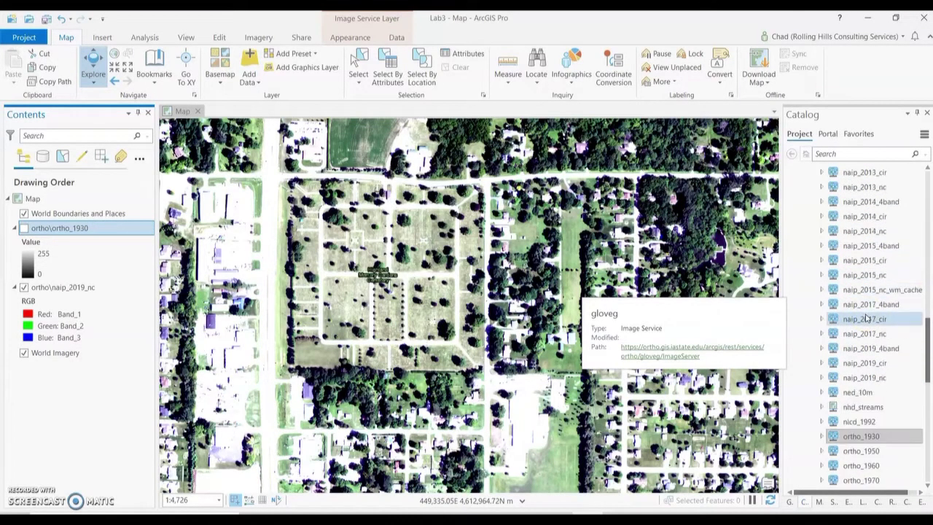
scroll(865, 318, down, 4)
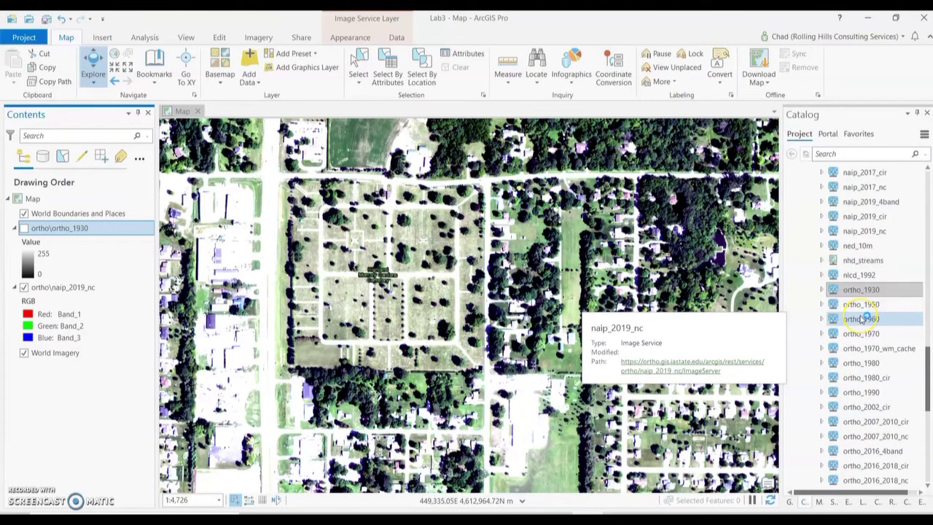
scroll(862, 318, down, 4)
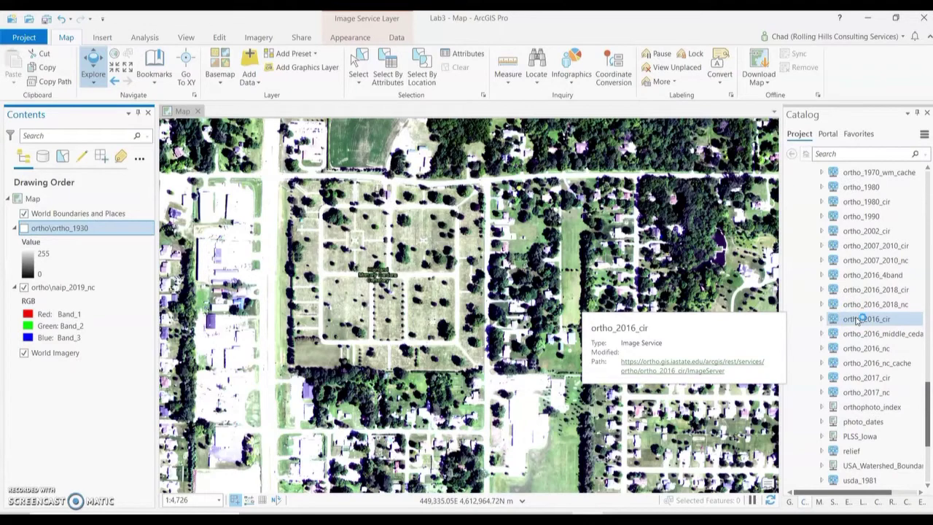
scroll(857, 321, down, 1)
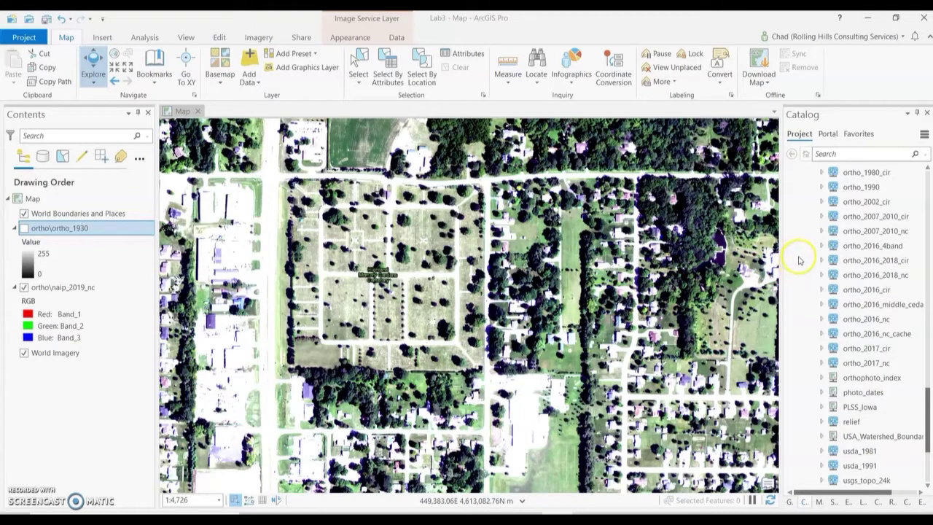
scroll(816, 277, up, 2)
scroll(816, 277, up, 6)
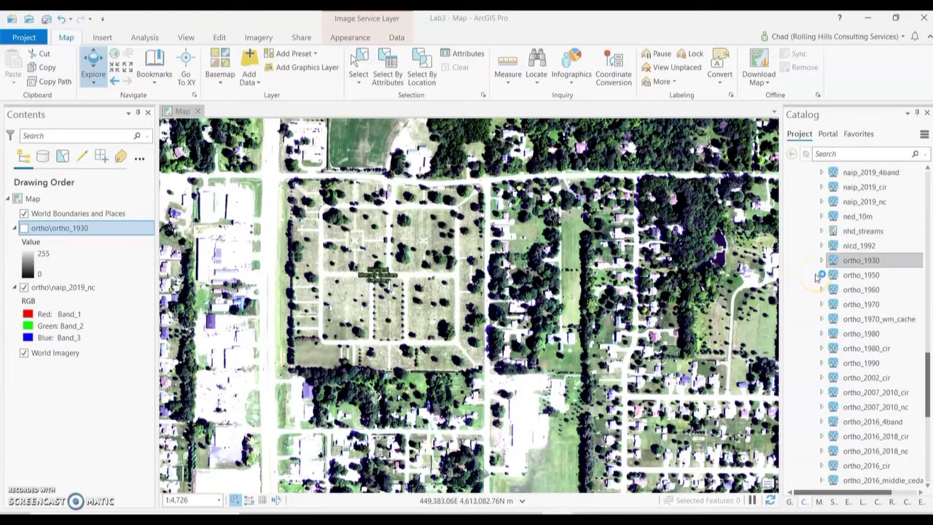
click(337, 253)
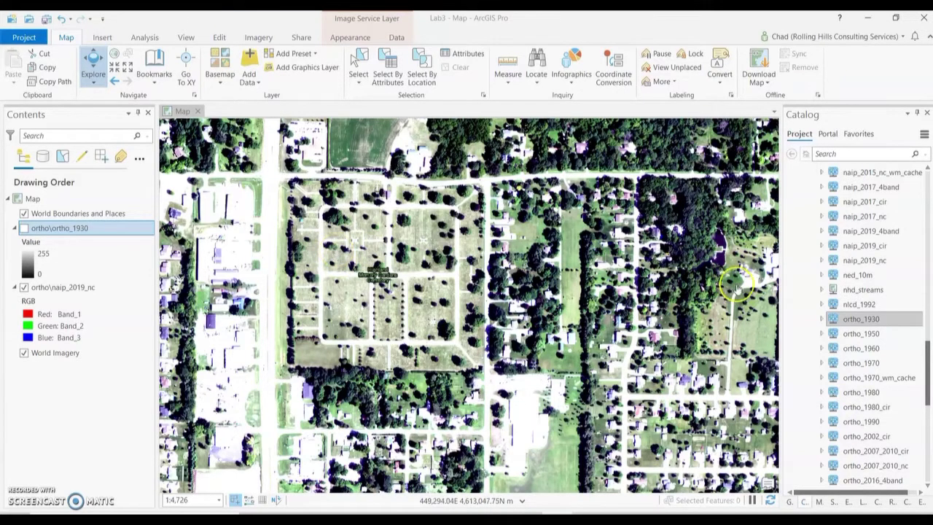
click(837, 232)
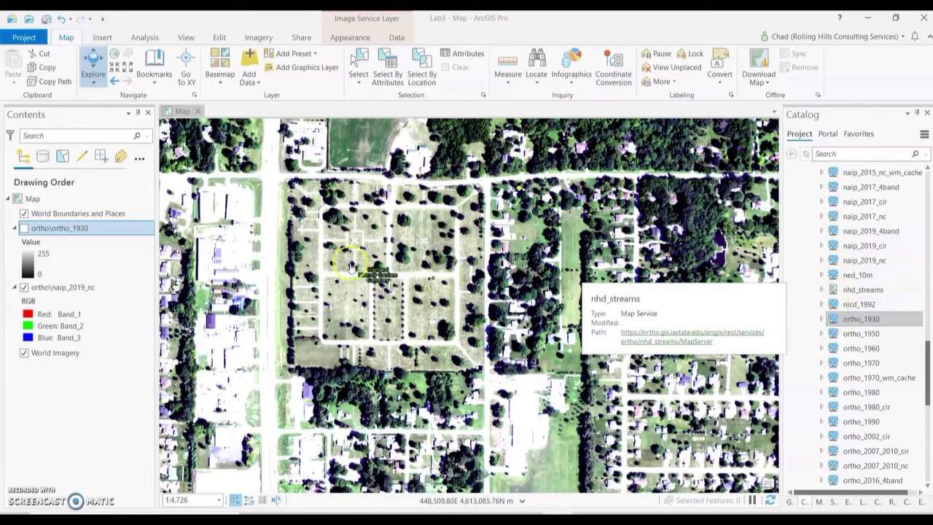
Create a new layout with an ANSI portrait Letter page, 8.5 by 11 inches.
click(271, 238)
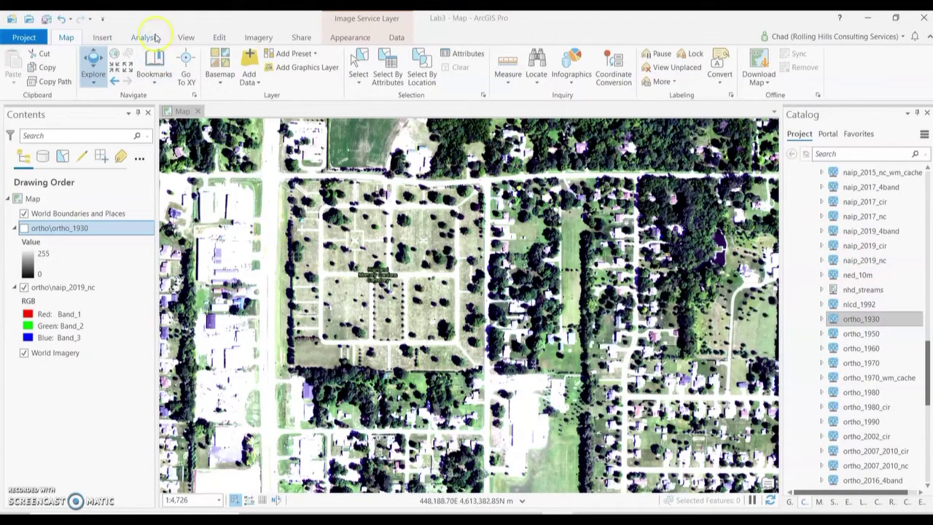
click(103, 37)
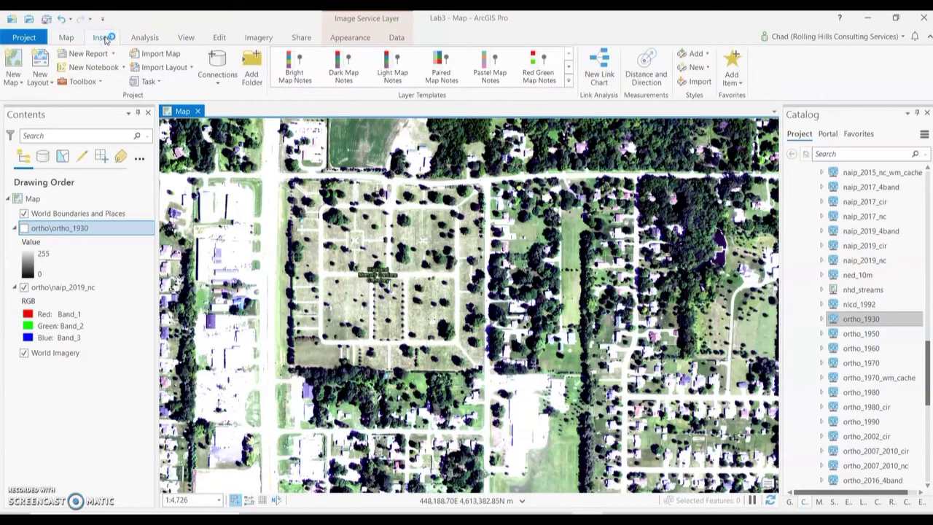
click(40, 65)
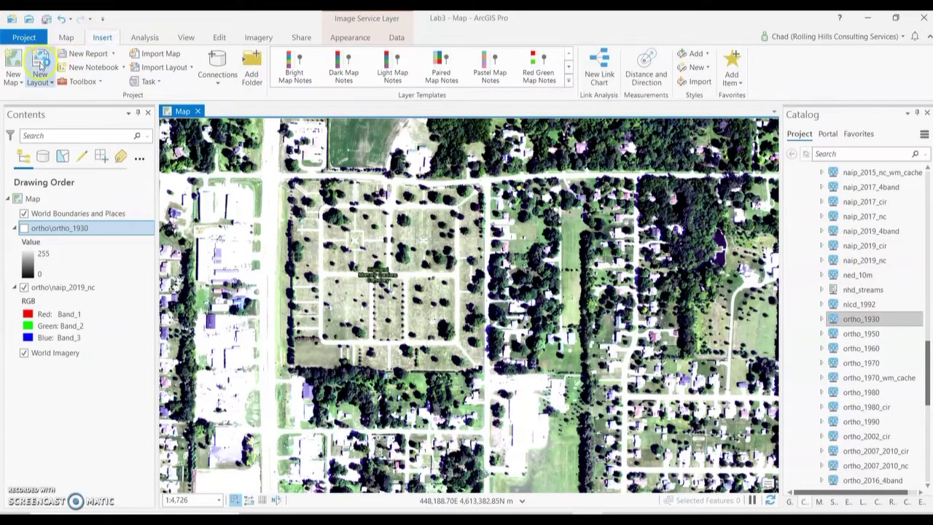
click(41, 66)
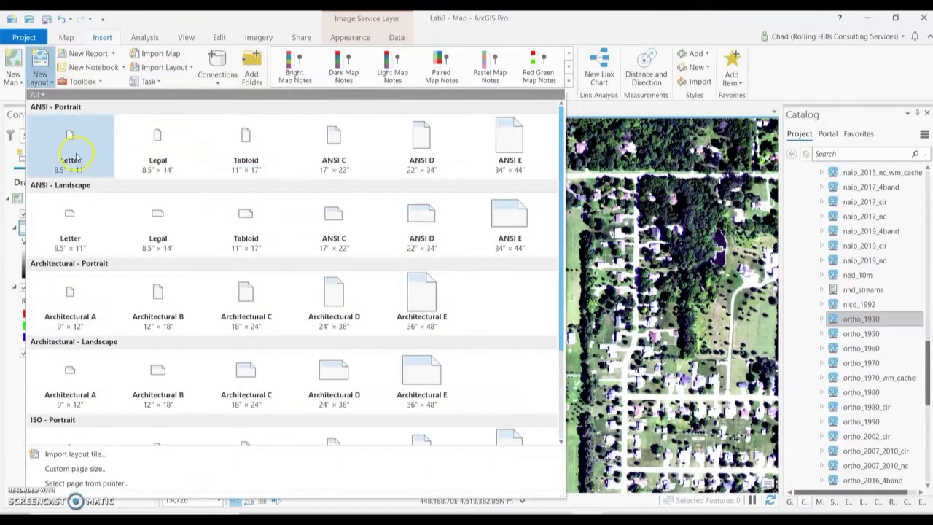
click(73, 157)
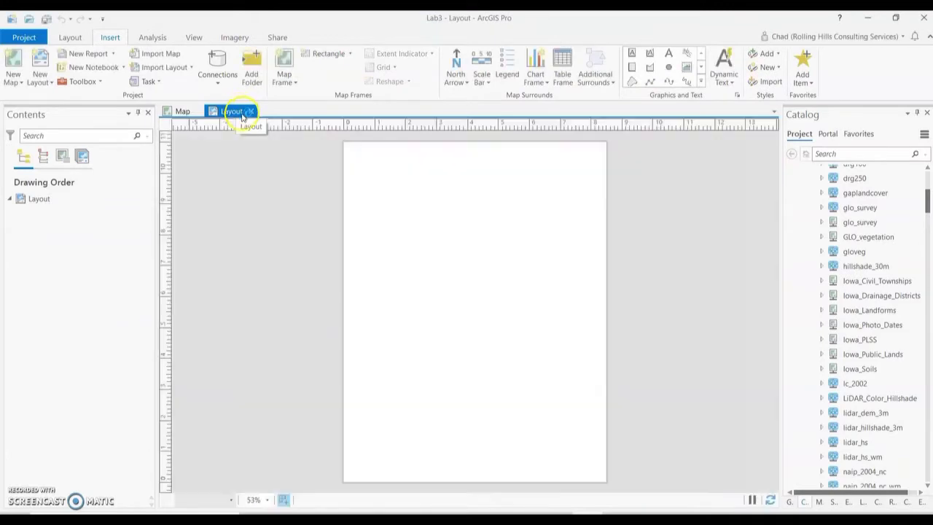
Add a map frame at the current 1:4,726 extent, about 7.4 by 6.6 inches, across the upper part of the page.
click(282, 82)
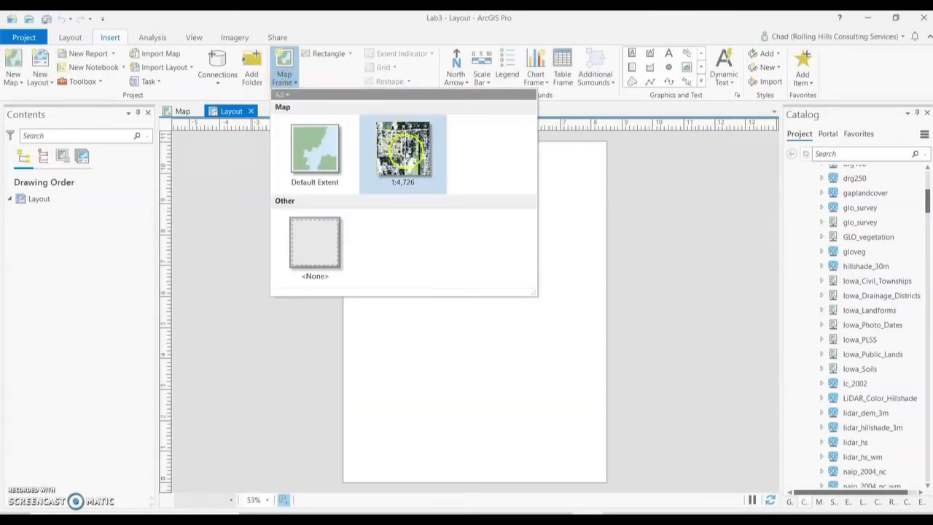
click(403, 156)
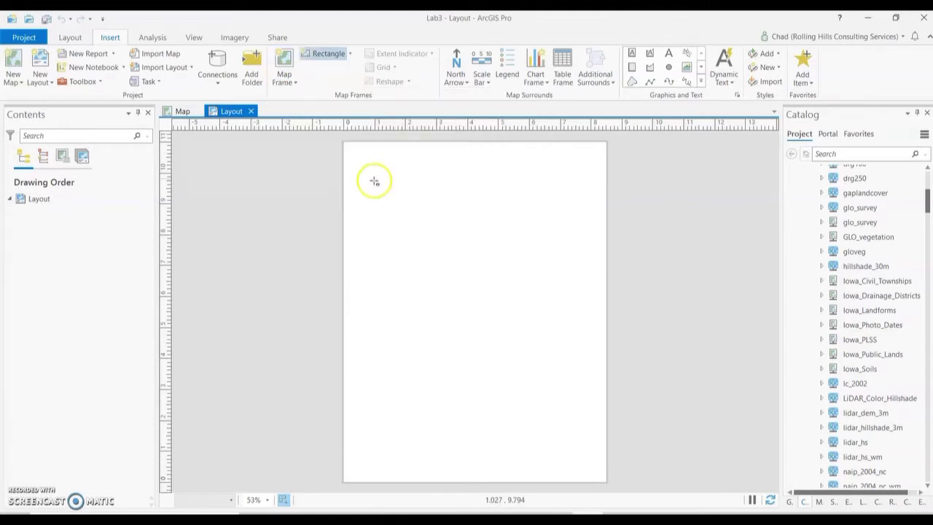
drag(365, 166, 595, 370)
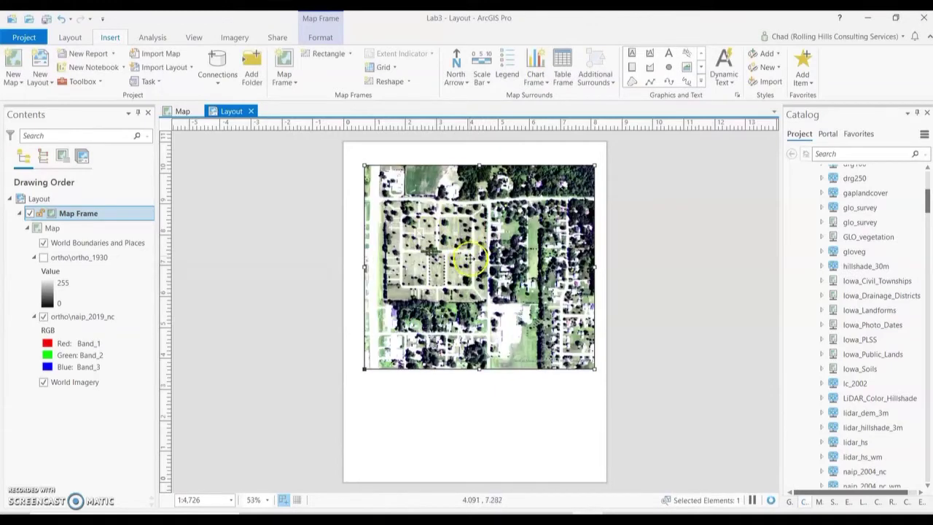
scroll(470, 255, up, 3)
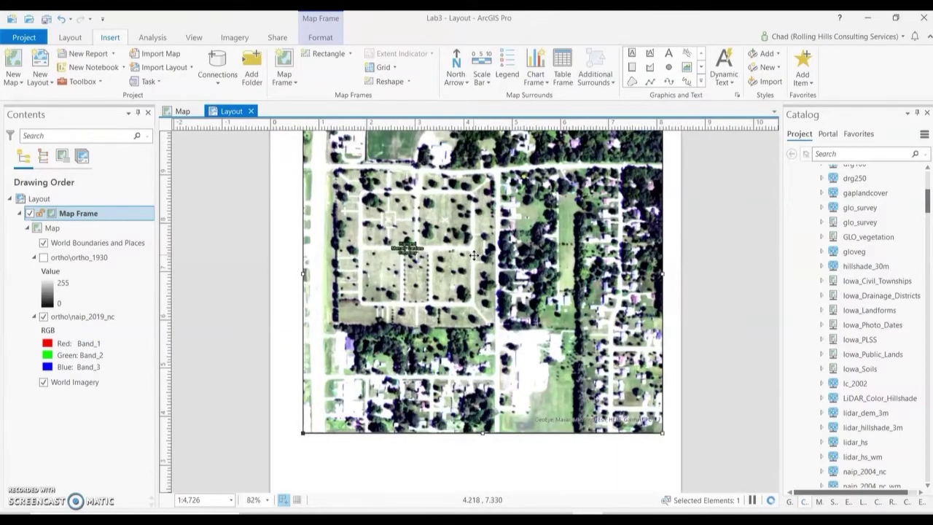
scroll(473, 256, down, 3)
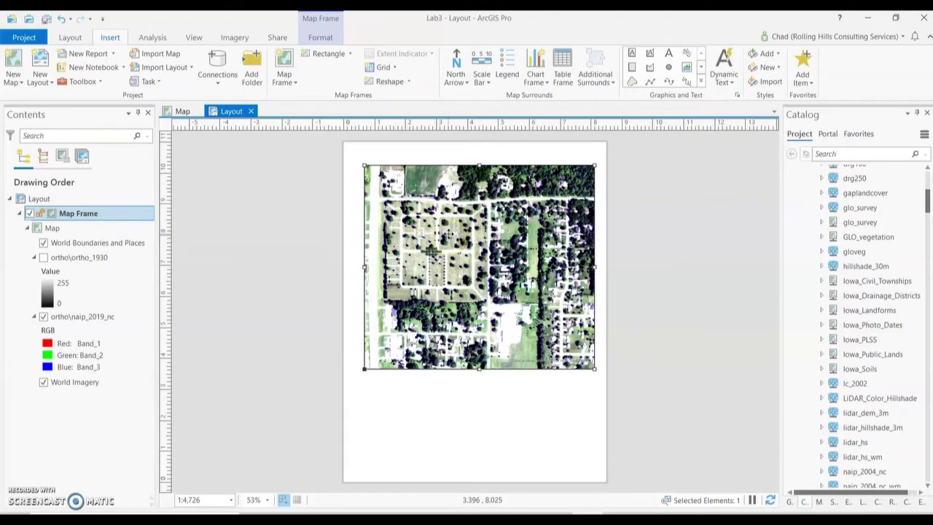
click(452, 228)
right_click(494, 382)
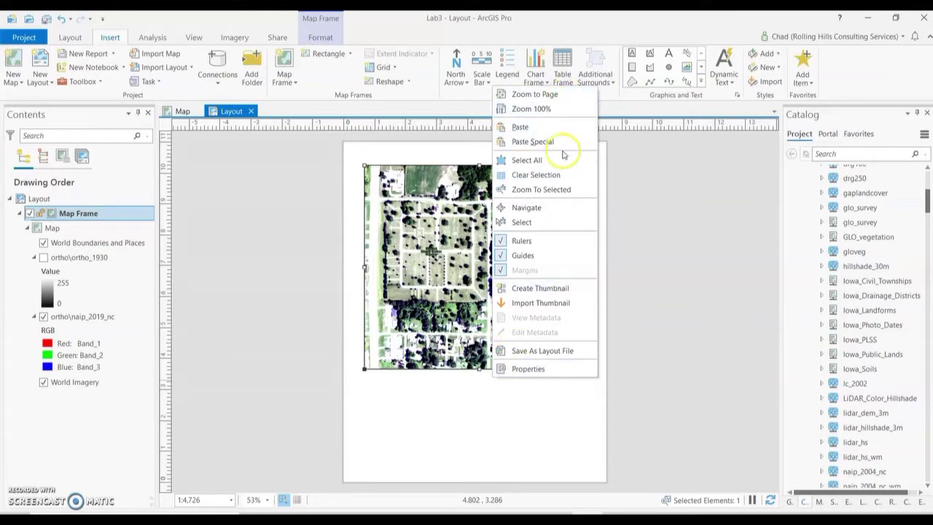
right_click(412, 266)
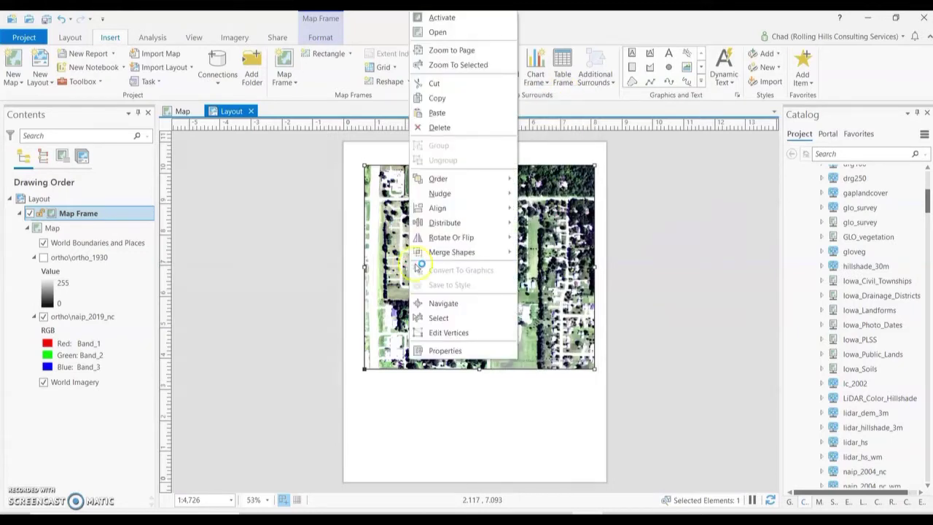
click(539, 401)
right_click(535, 390)
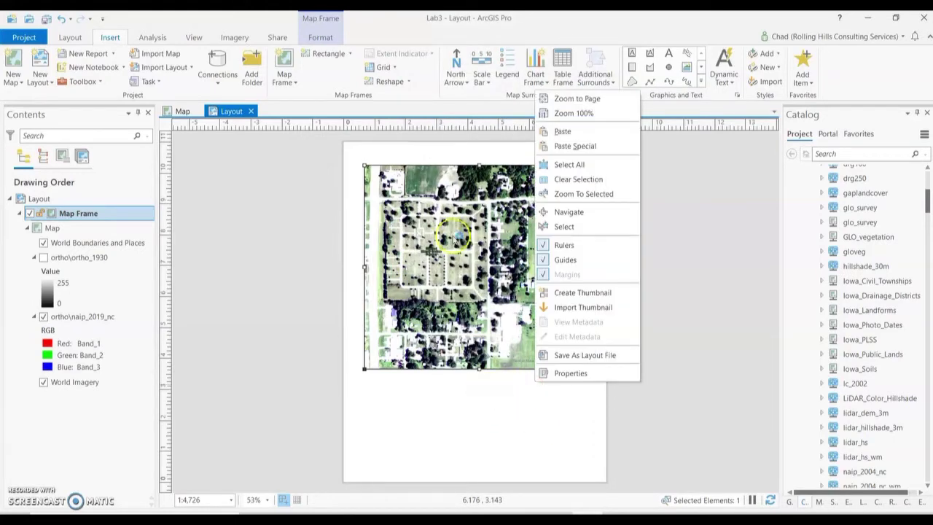
click(454, 402)
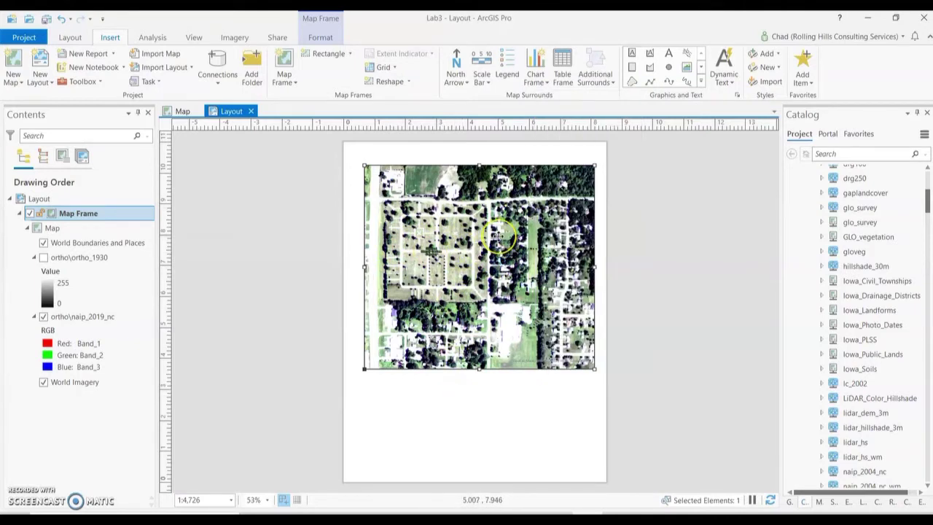
Activate the map frame and reframe its map at 1:3,025 so the whole cemetery fills the frame.
right_click(497, 235)
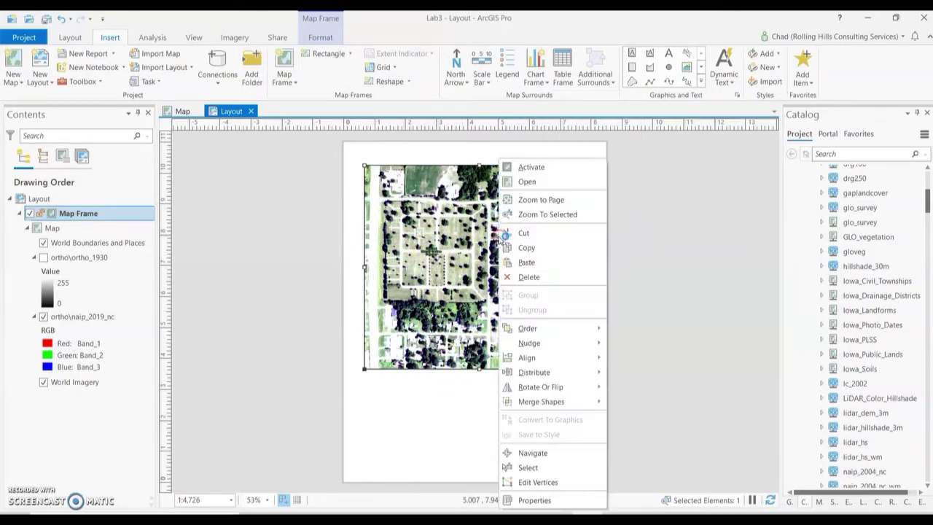
click(523, 168)
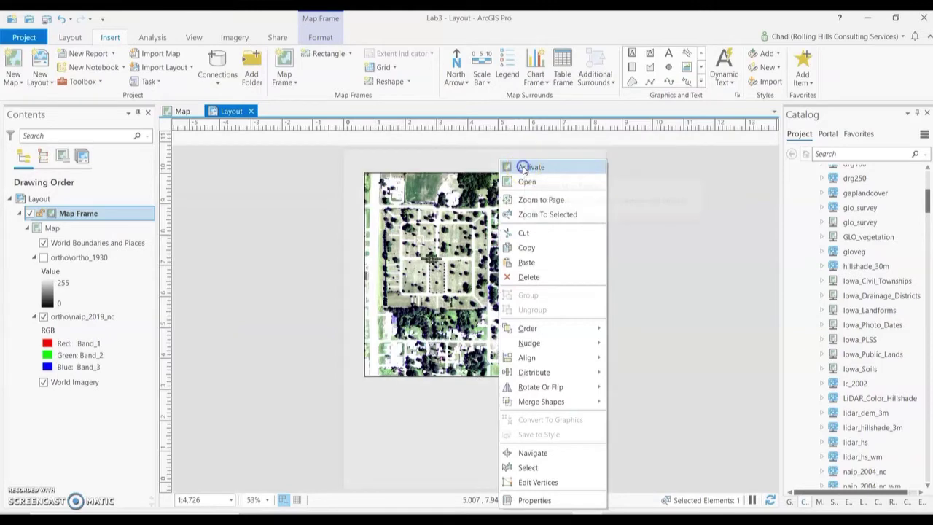
scroll(459, 262, up, 3)
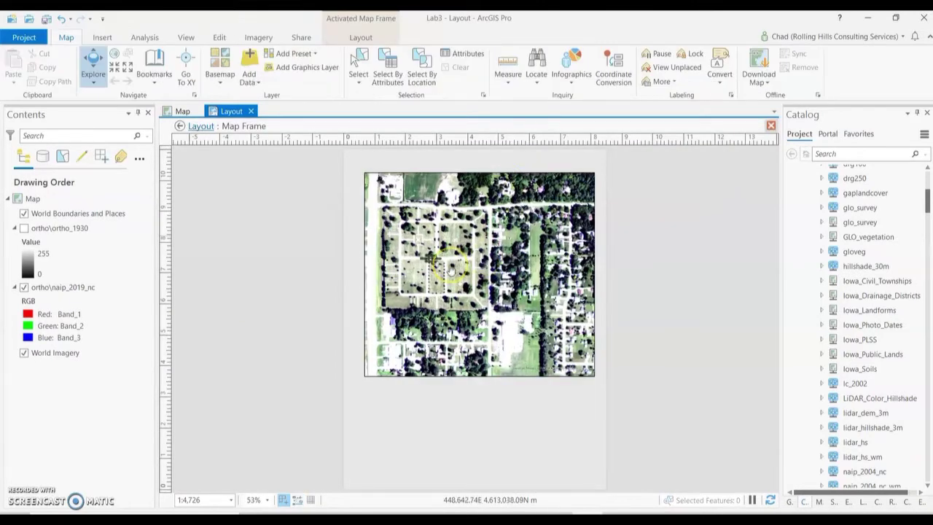
scroll(451, 270, up, 2)
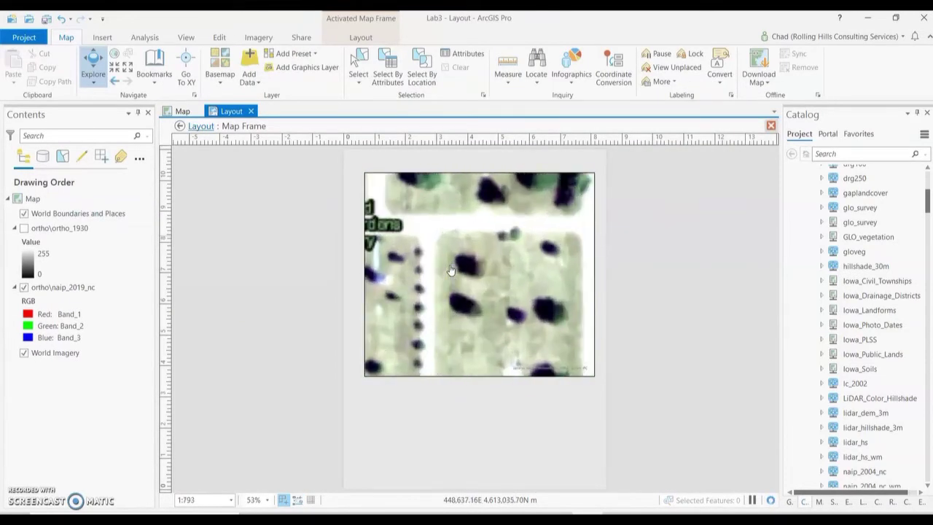
scroll(452, 270, down, 2)
scroll(451, 270, down, 4)
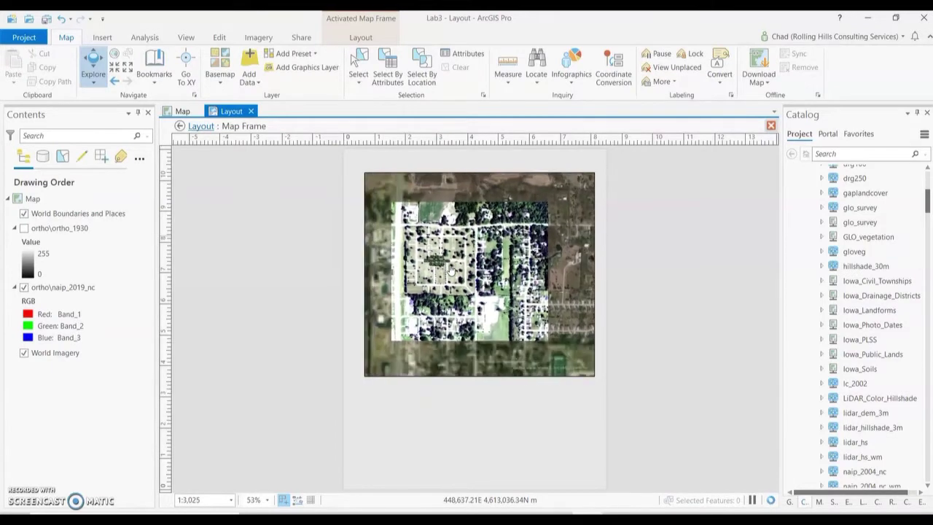
scroll(451, 270, up, 2)
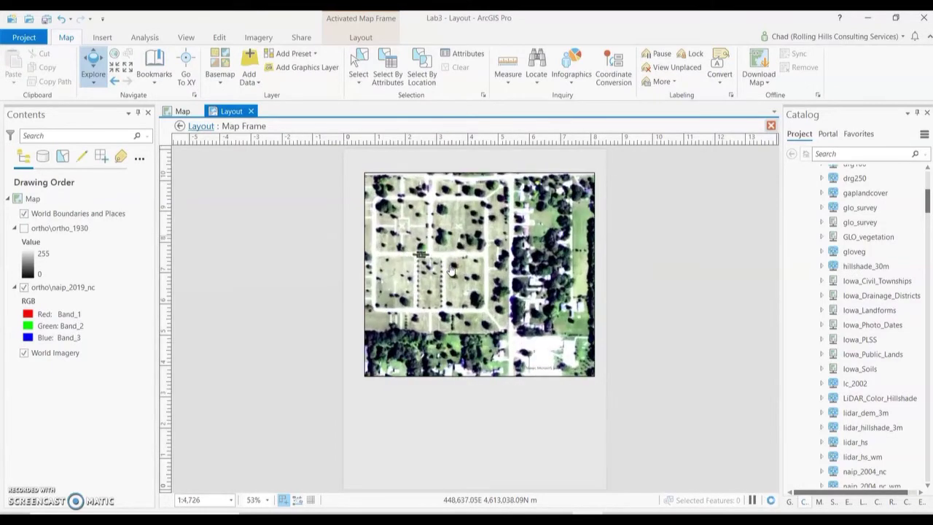
click(466, 244)
drag(483, 255, 525, 277)
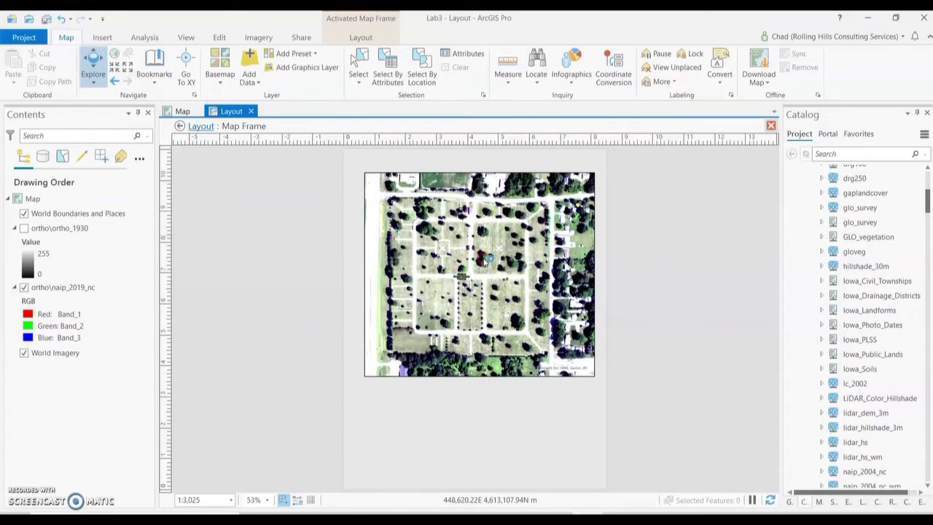
right_click(484, 261)
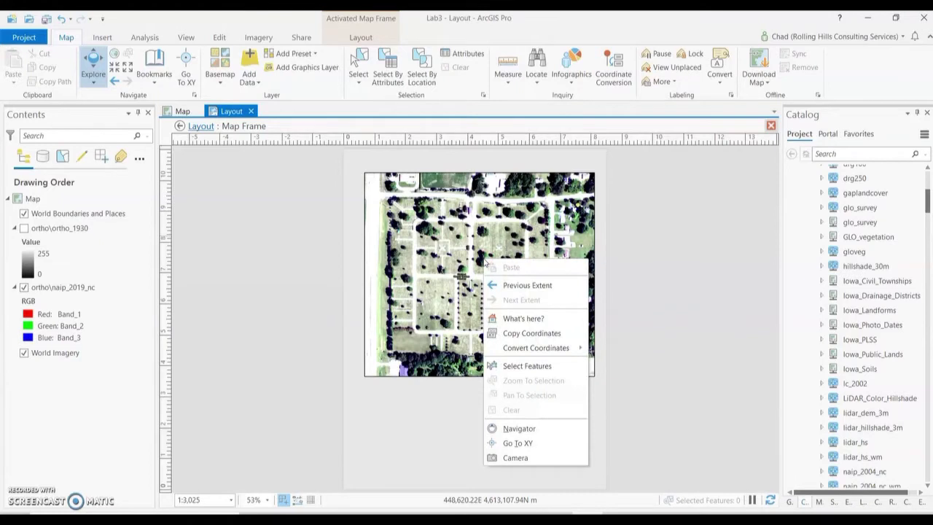
click(456, 229)
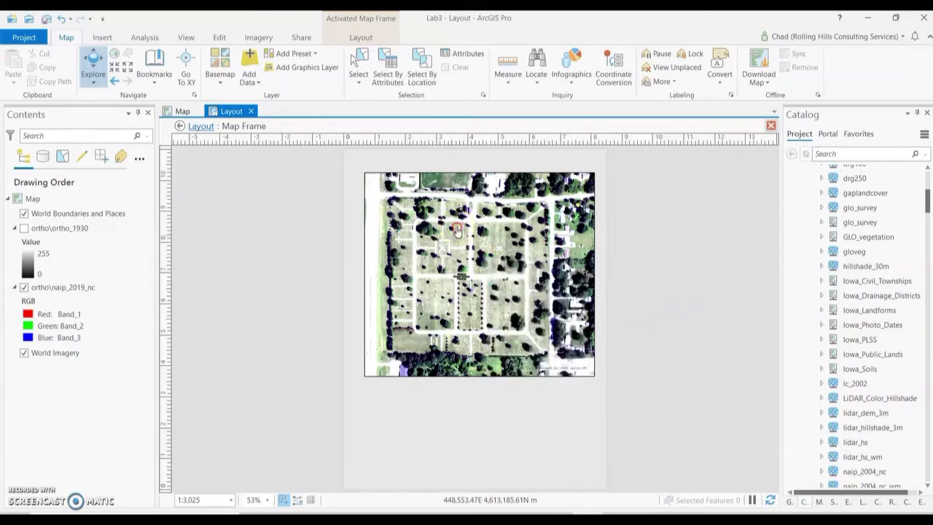
right_click(457, 230)
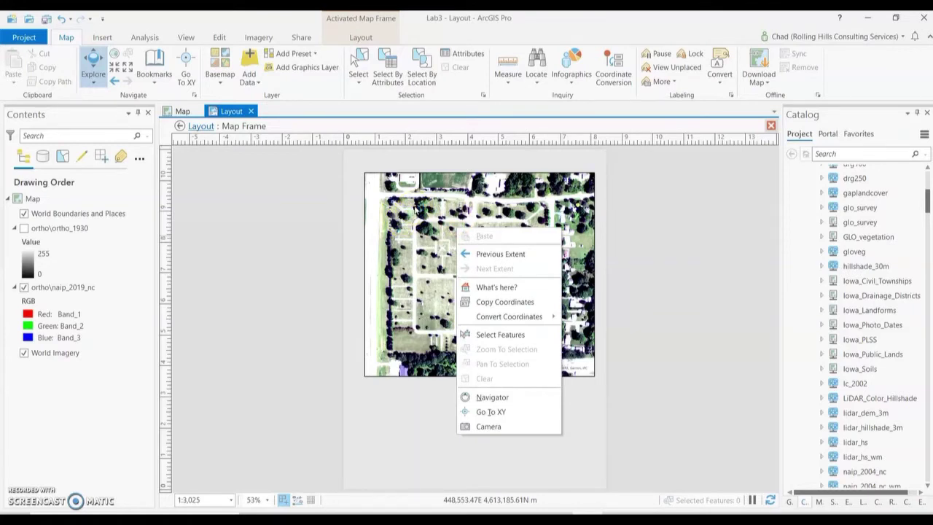
click(434, 180)
right_click(428, 222)
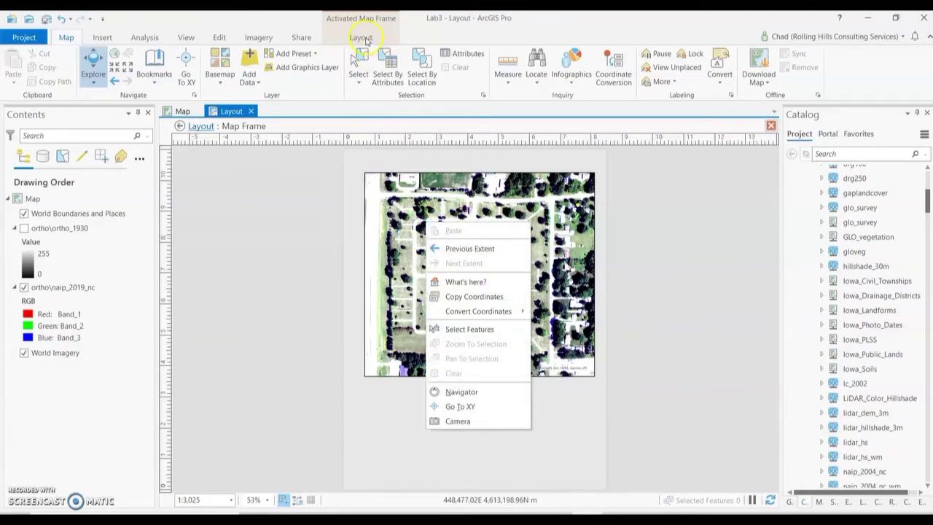
click(477, 278)
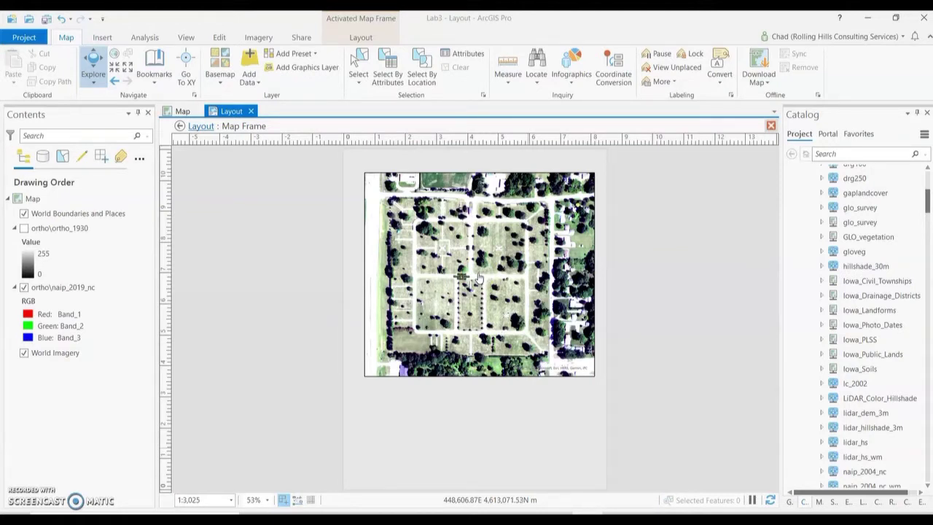
click(470, 252)
right_click(470, 252)
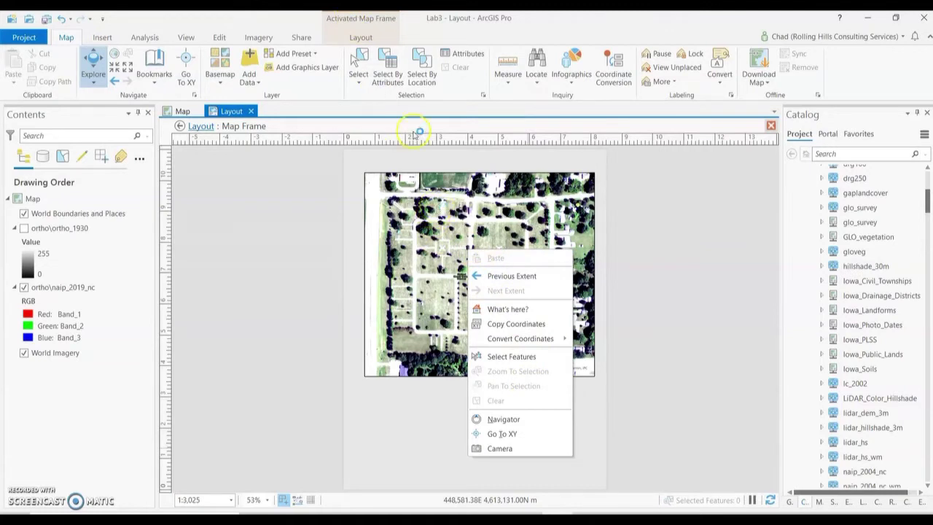
Close the map frame activation to restore the layout tools, and inspect the framed cemetery imagery close up.
click(361, 37)
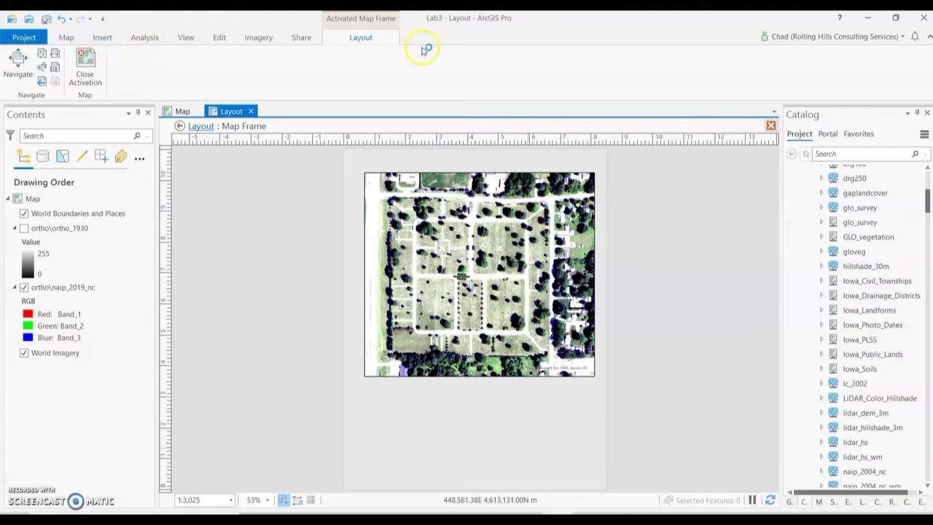
click(87, 74)
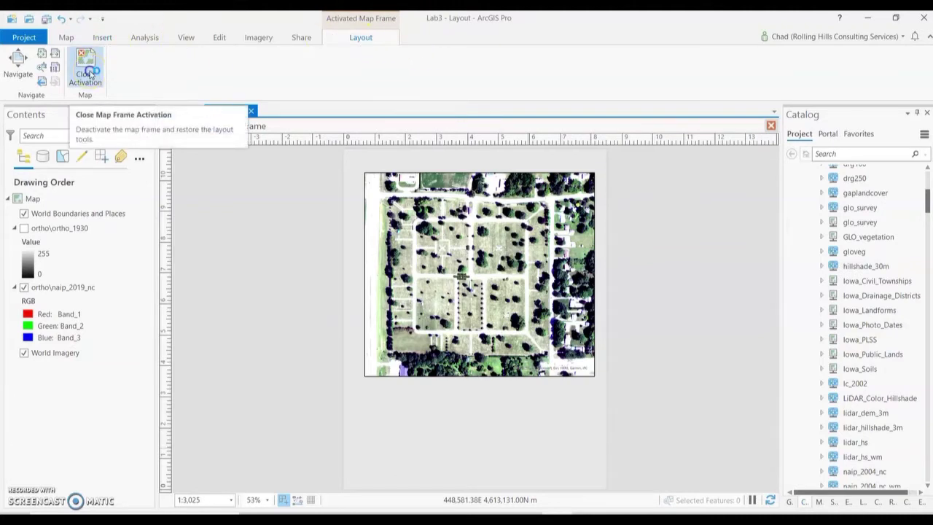
click(502, 243)
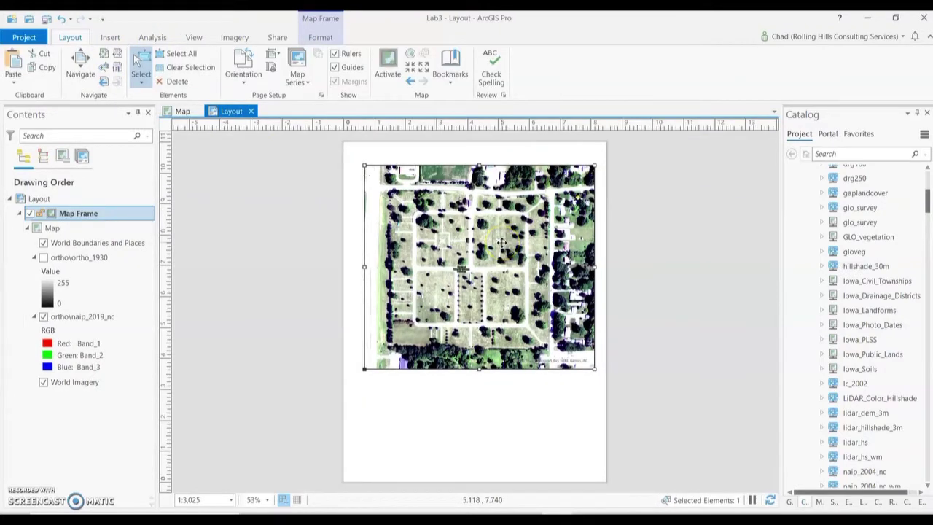
scroll(501, 243, up, 2)
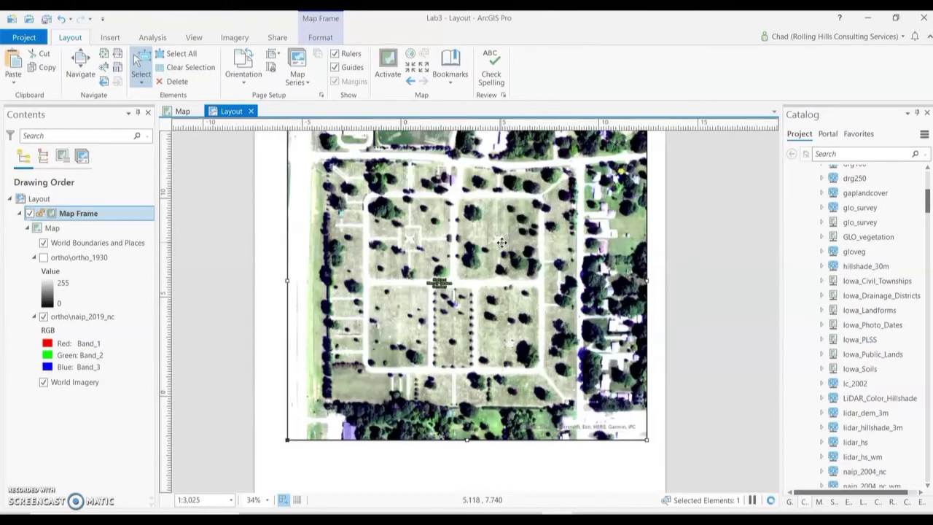
scroll(502, 242, down, 2)
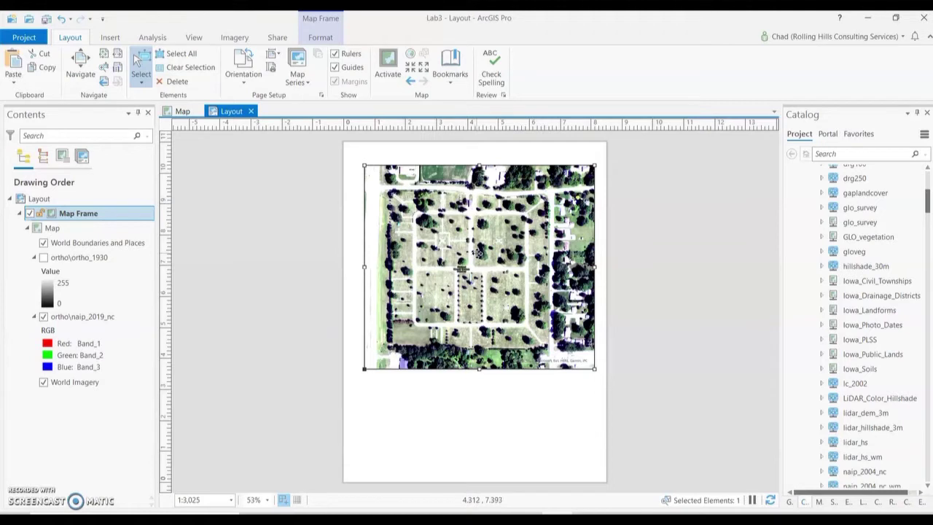
Turn on the ortho_1930 layer in the layout's map frame to show the historical imagery of the cemetery.
click(468, 266)
click(485, 256)
click(862, 371)
click(42, 258)
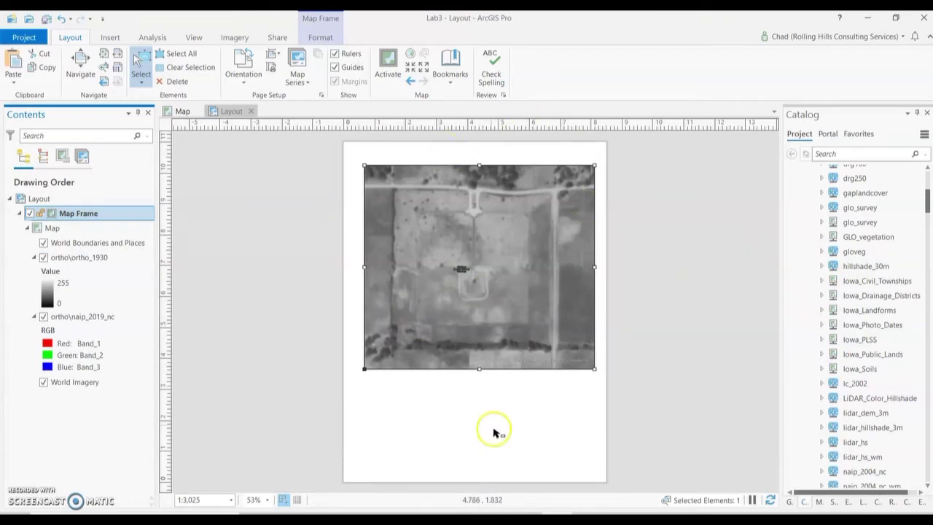
Look over the layout's insertable map elements and its print and export options.
click(113, 38)
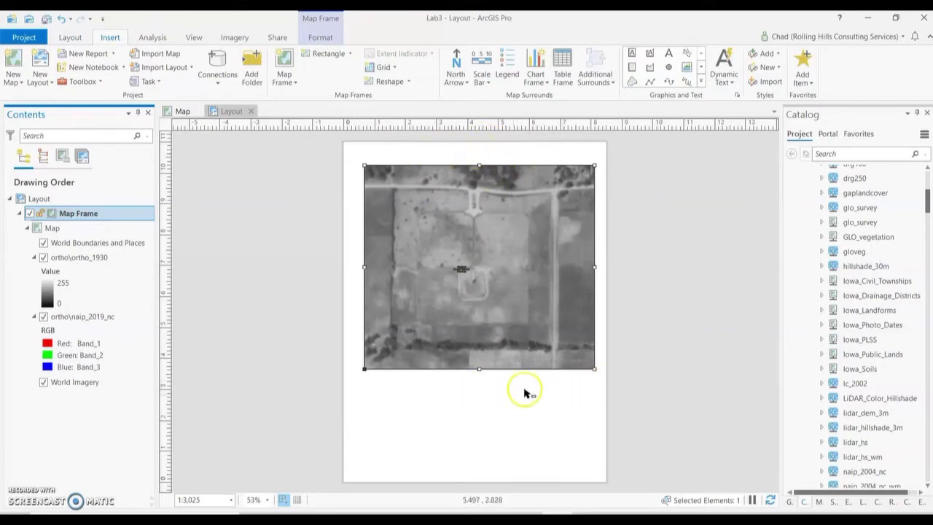
click(279, 39)
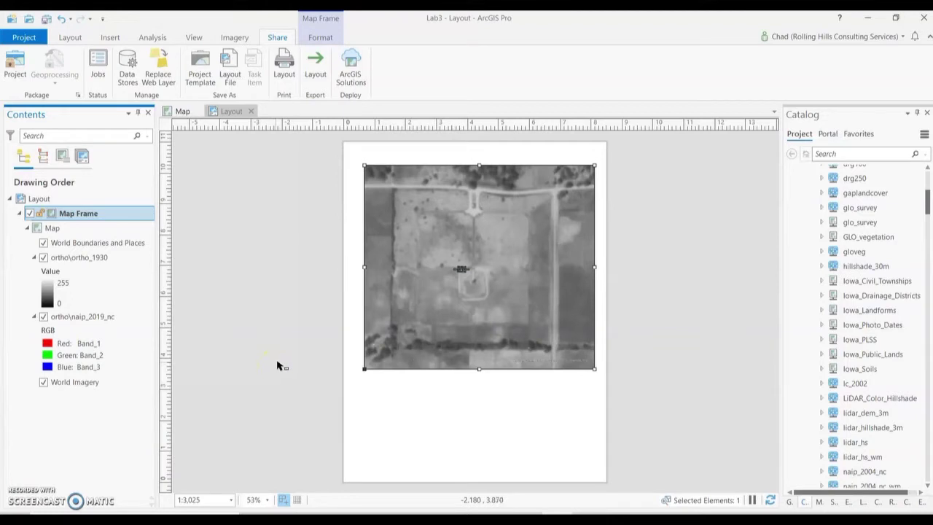
Bring the project's Map view back up and switch to Chrome with a new browser tab.
click(180, 113)
click(182, 110)
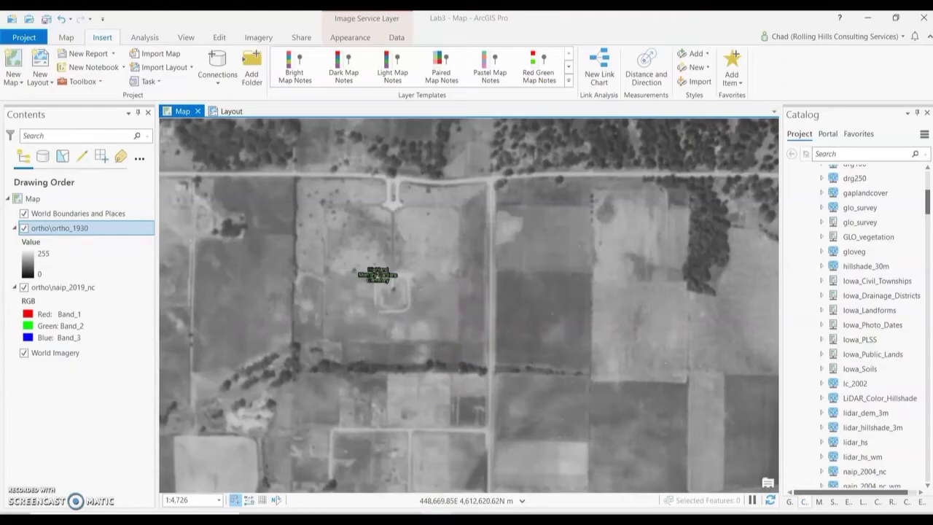
click(436, 512)
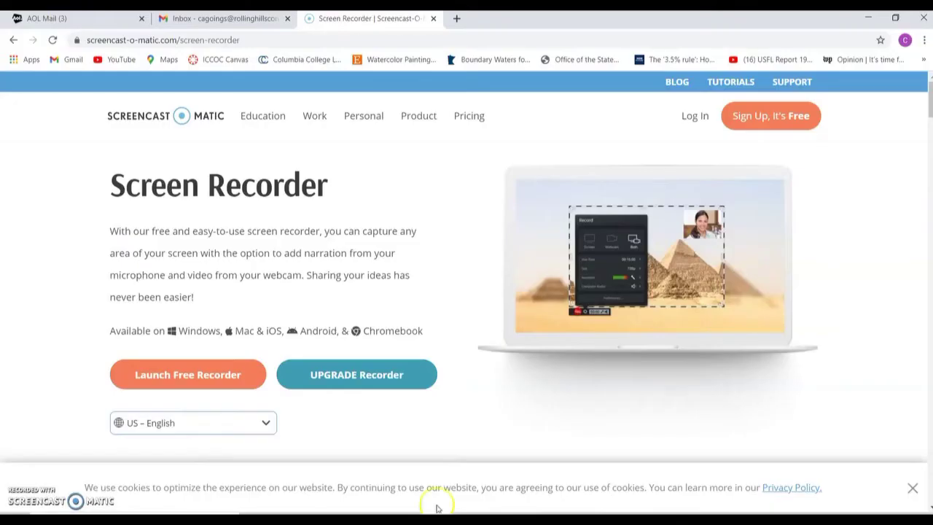
click(456, 21)
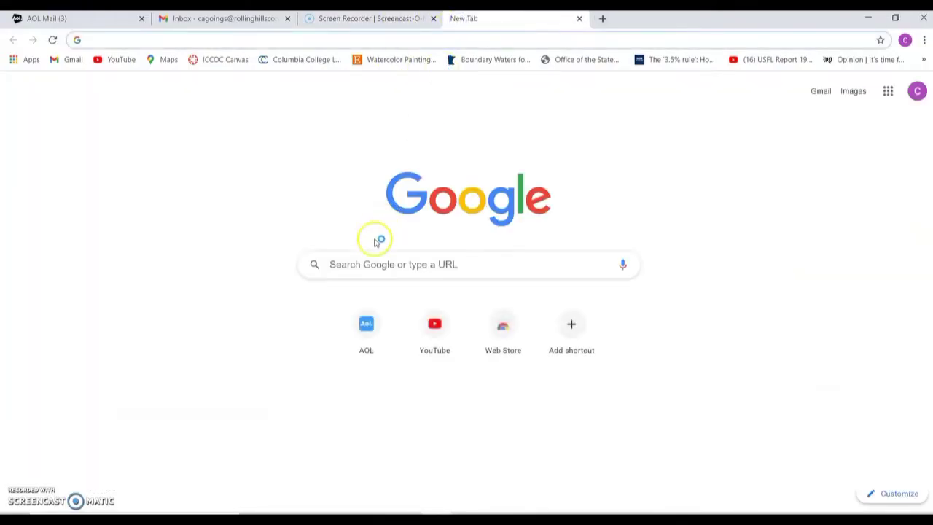
Search Google for "iowa geodata" and open the Iowa Geodata open data portal from the results.
click(368, 266)
text(iowa)
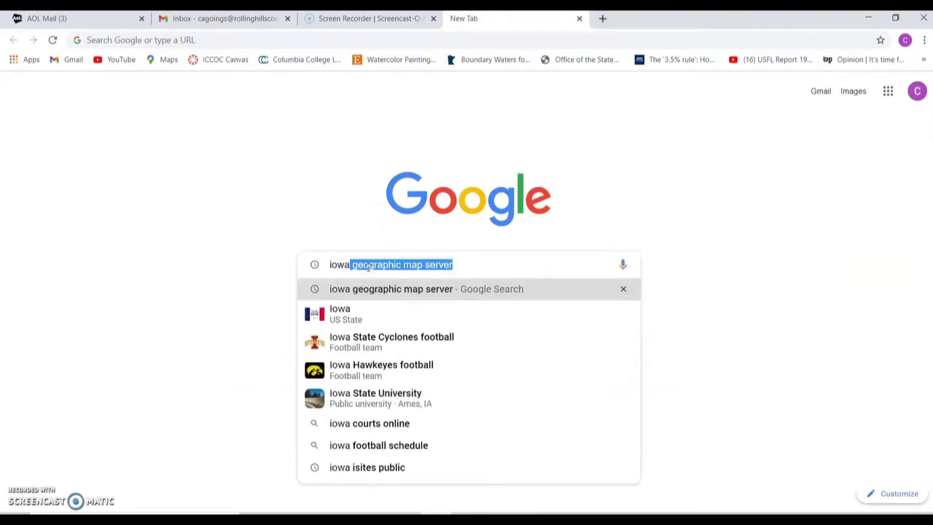
text( ge)
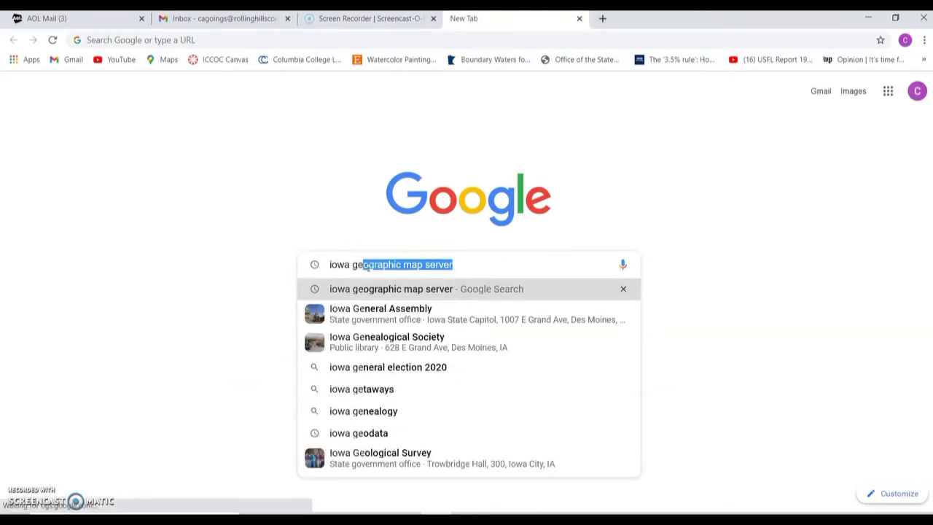
text(odata)
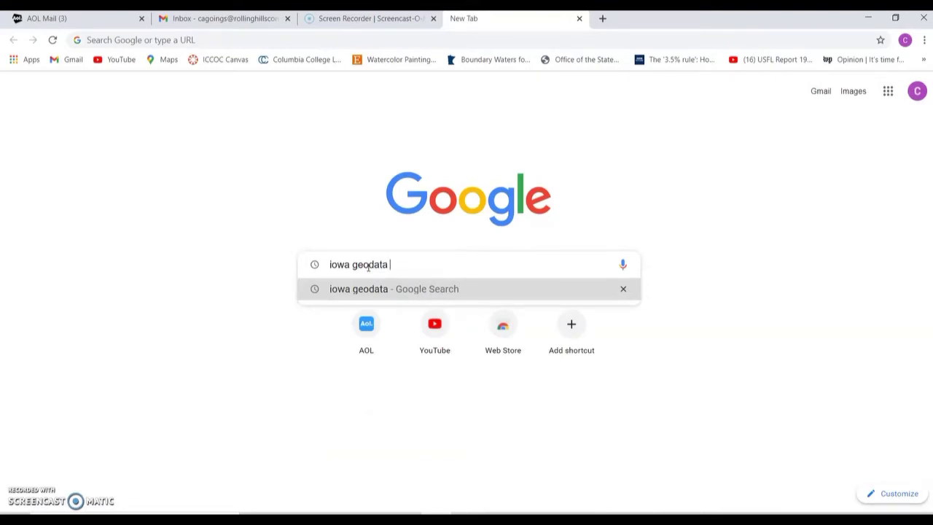
key(Return)
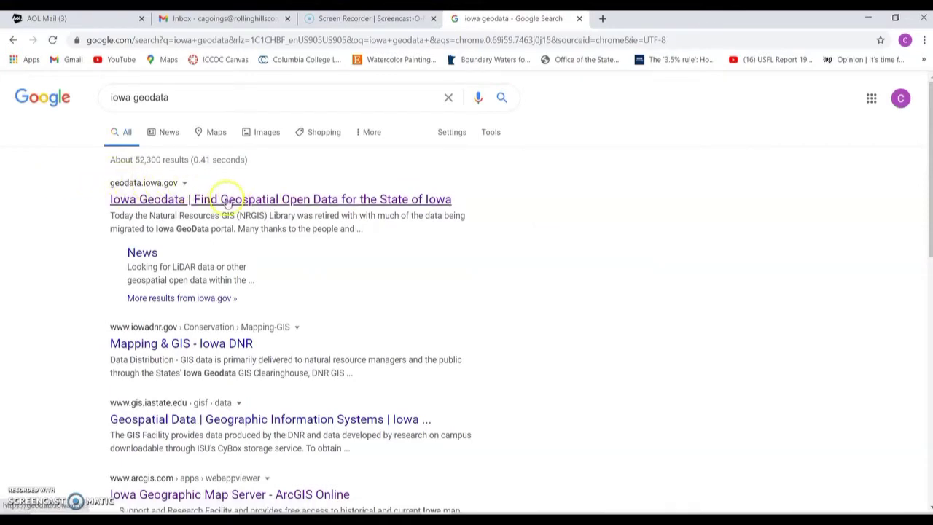
click(256, 205)
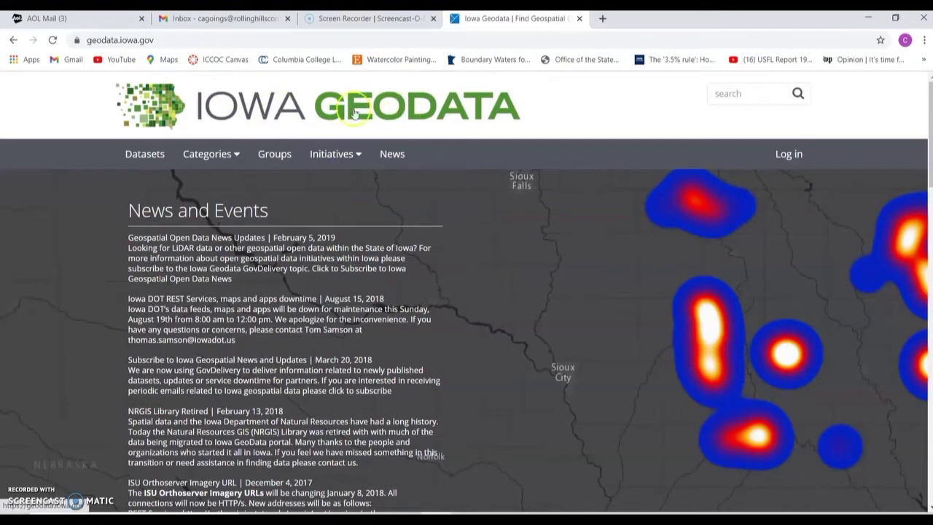
Open the Iowa Geodata dataset catalogue and search it for "river".
click(148, 158)
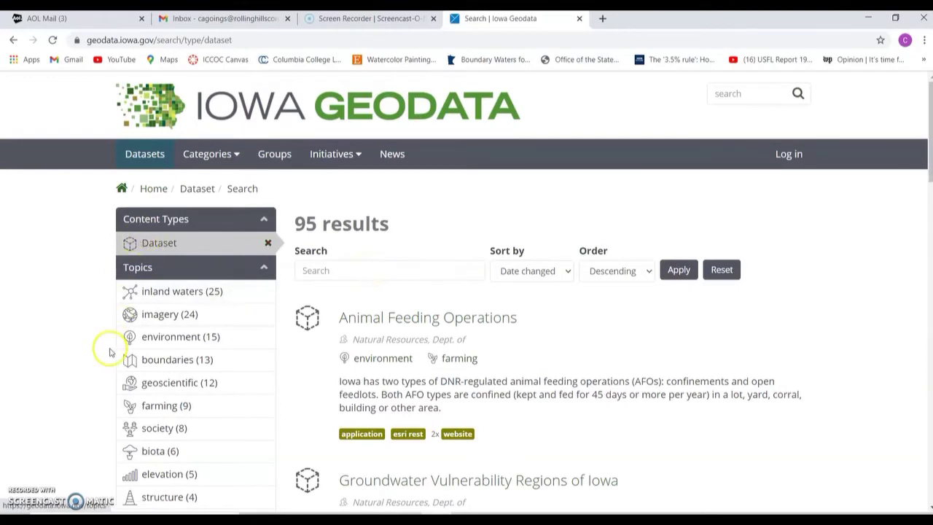
scroll(114, 347, down, 1)
click(357, 209)
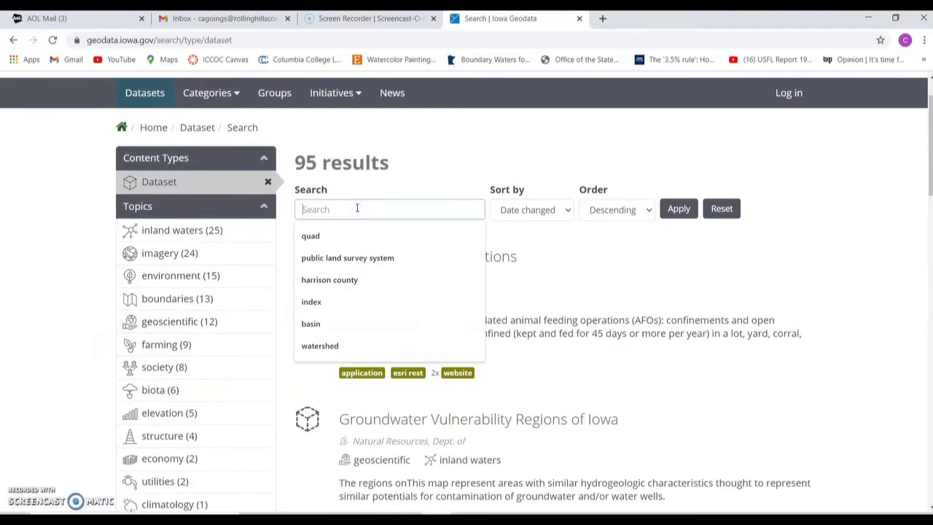
text(river)
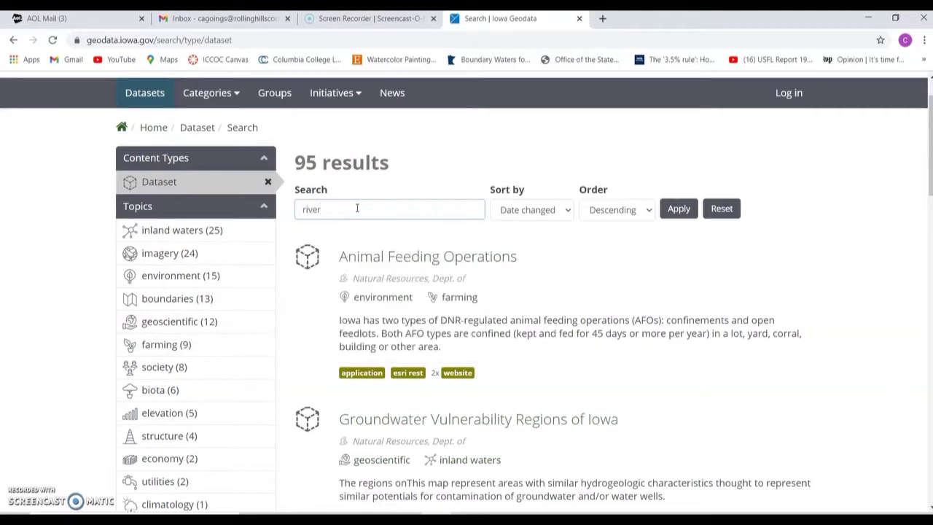
key(Return)
click(429, 260)
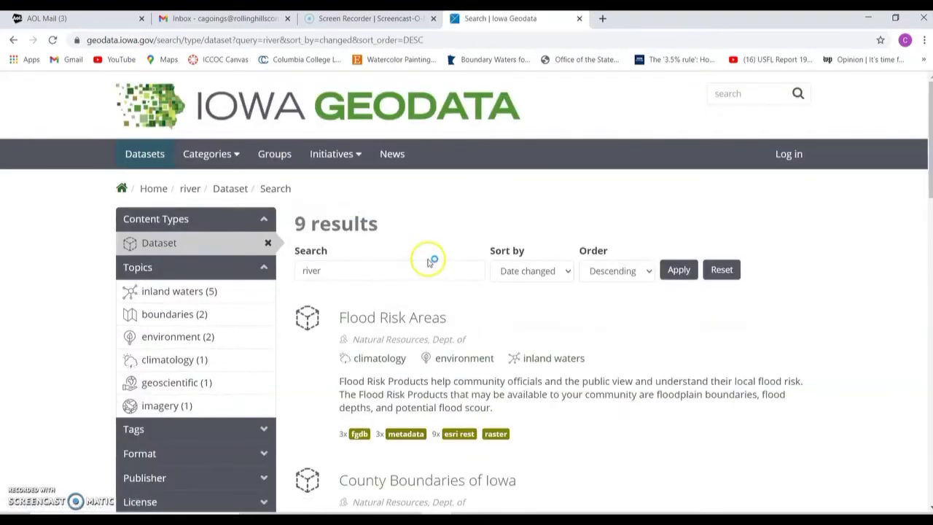
Look through the river search results for a dataset of Iowa's rivers and water sources offered as a shapefile.
scroll(430, 261, down, 2)
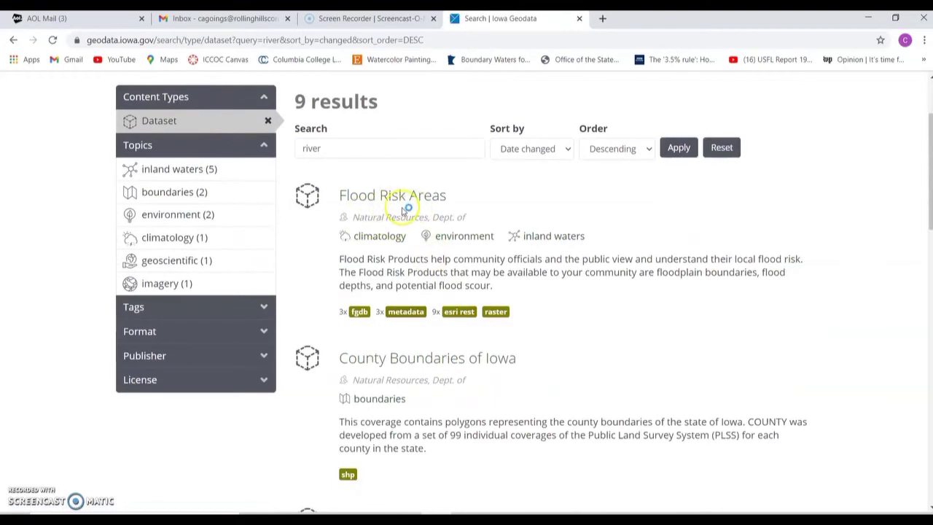
scroll(408, 241, down, 2)
scroll(459, 254, down, 1)
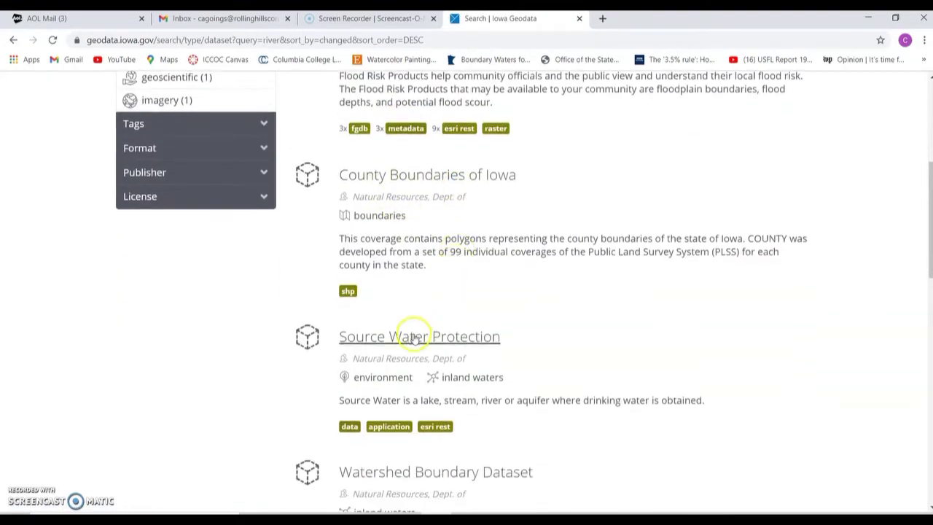
scroll(419, 292, down, 2)
scroll(434, 292, down, 2)
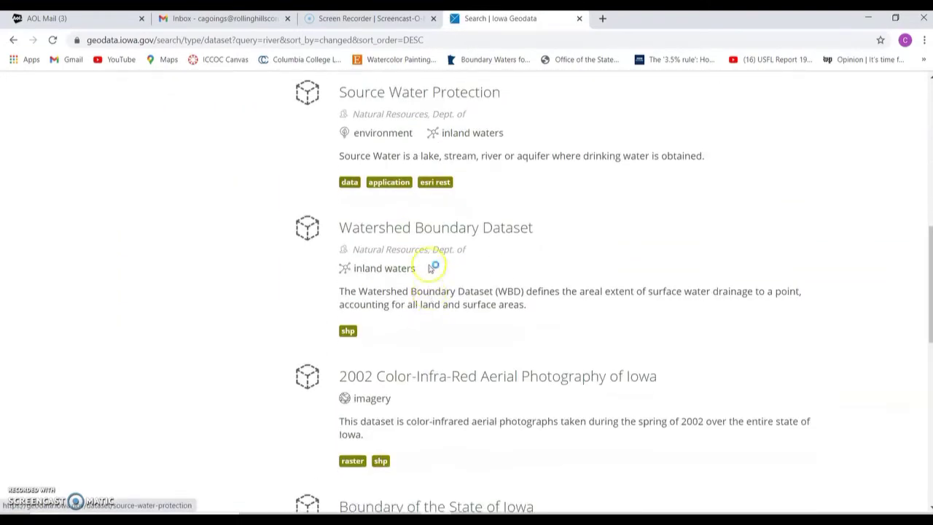
scroll(473, 248, down, 2)
scroll(423, 304, down, 2)
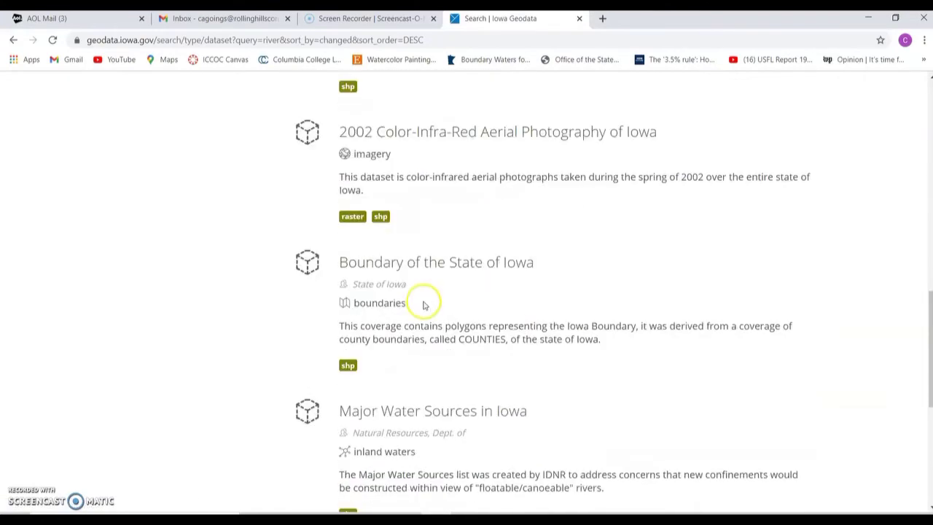
scroll(424, 303, down, 2)
scroll(409, 295, down, 2)
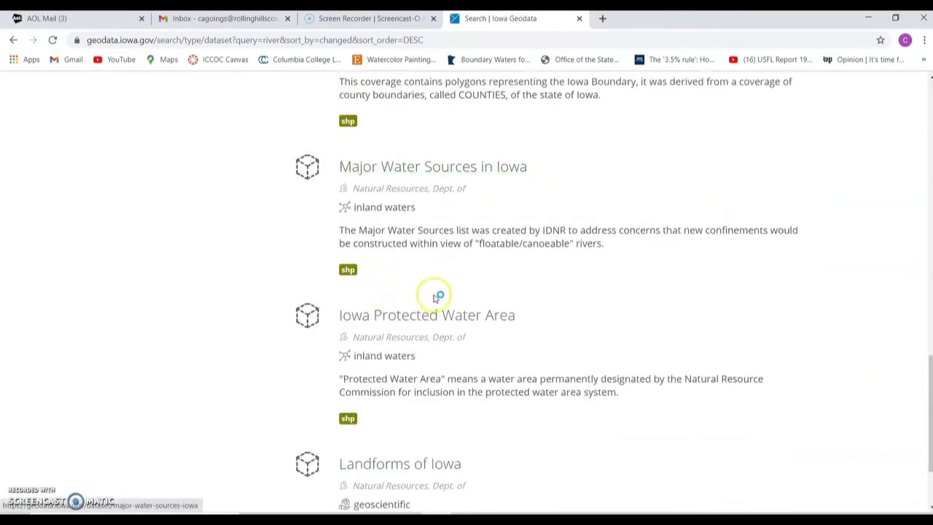
scroll(434, 296, down, 2)
scroll(429, 288, up, 2)
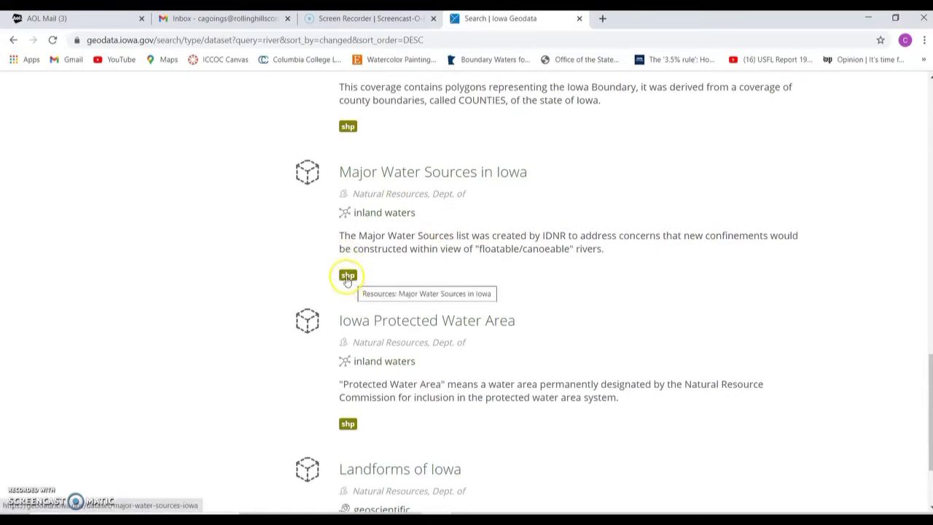
Open the Major Water Sources in Iowa dataset and download its zipfile of lake and river shapefiles.
click(348, 277)
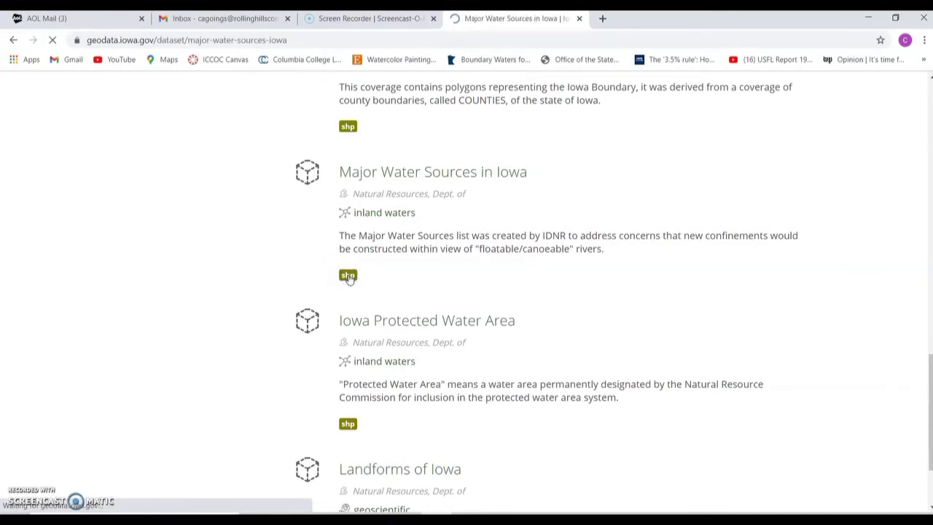
scroll(454, 244, down, 2)
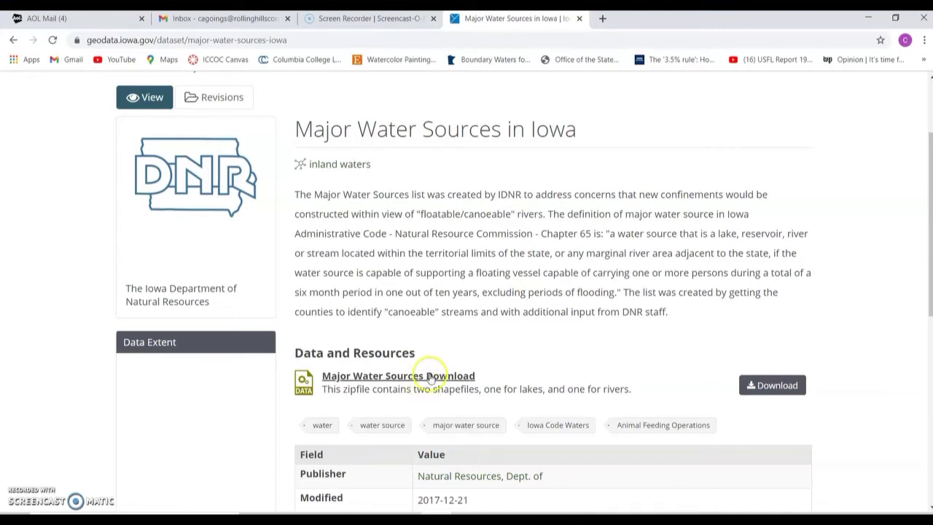
click(775, 391)
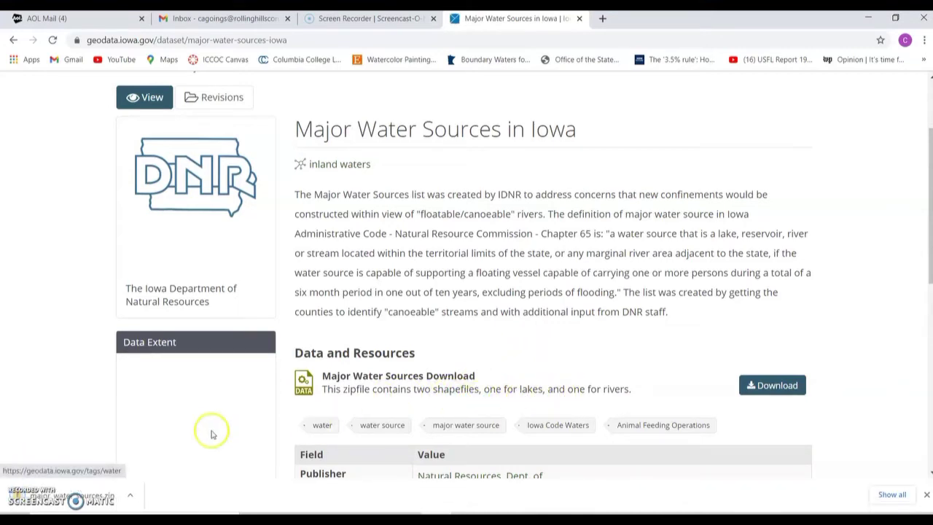
Show the downloaded major_water_sources zip in the Downloads folder and copy it.
click(98, 494)
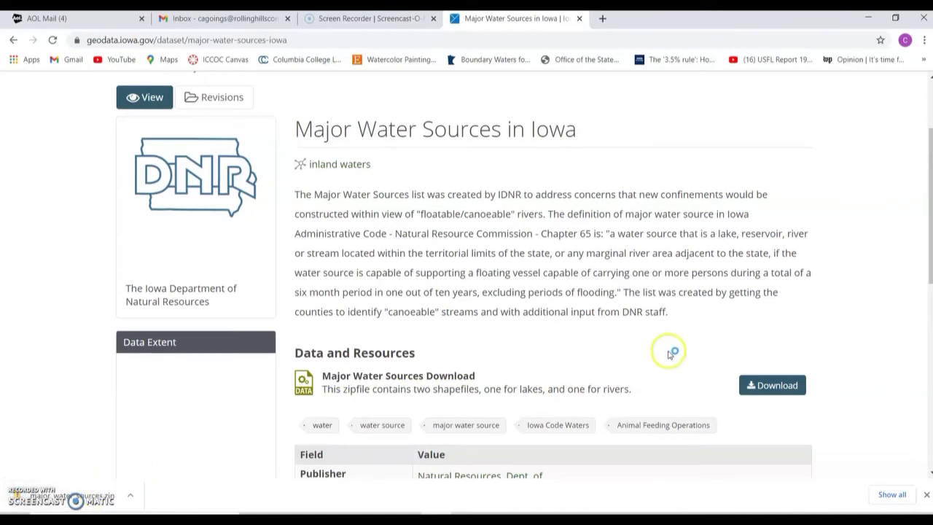
click(131, 497)
click(148, 451)
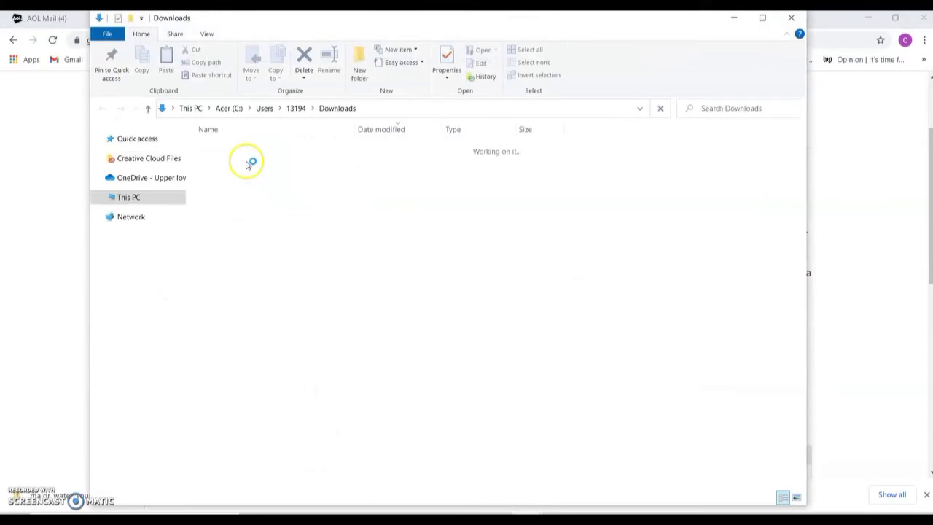
click(260, 161)
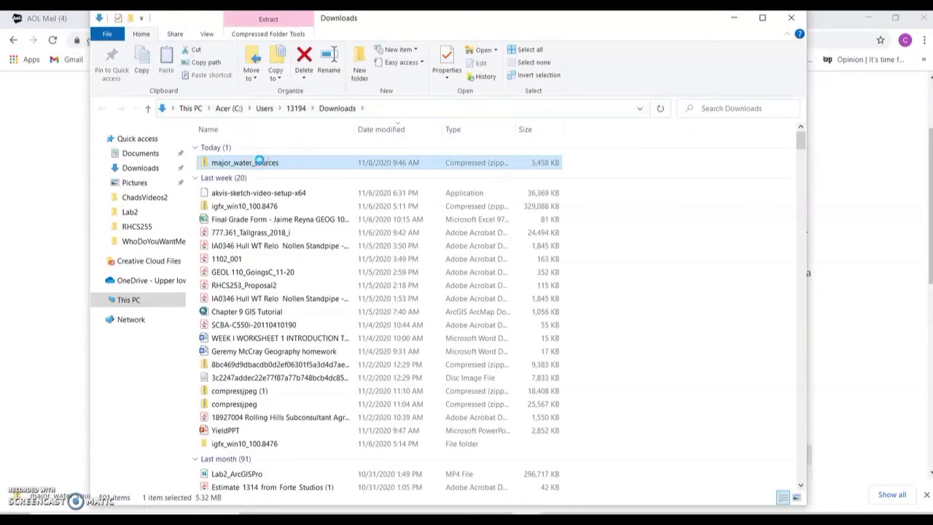
right_click(260, 161)
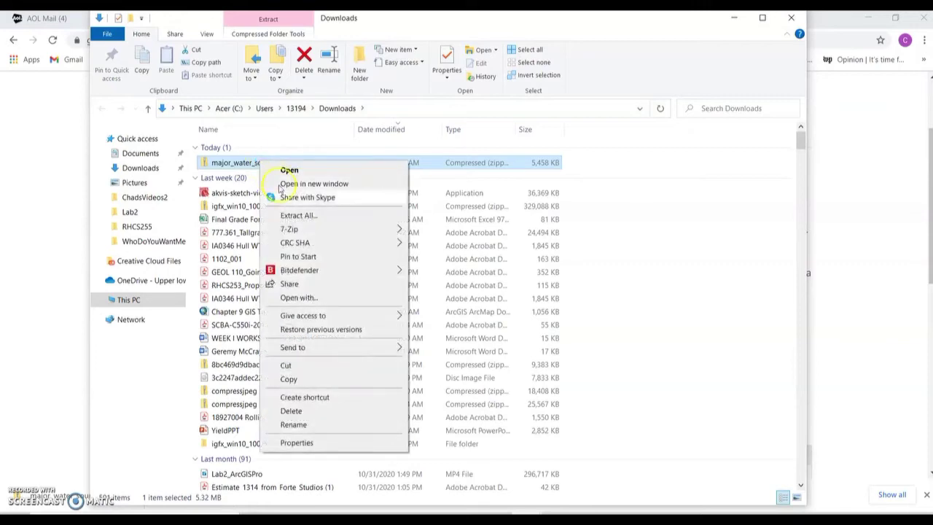
click(307, 378)
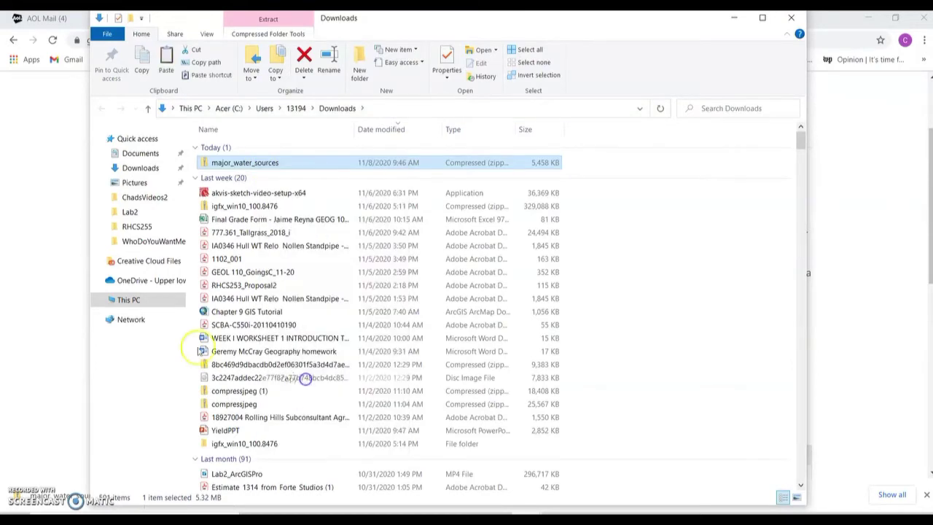
Paste the copied zip into the Lab3 folder inside the personal GIS folder on the C: drive.
click(128, 300)
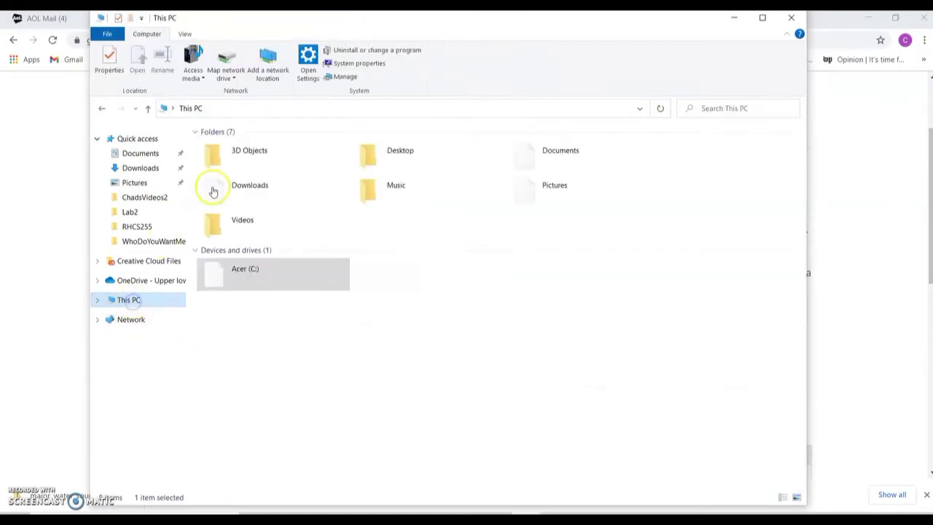
double_click(250, 268)
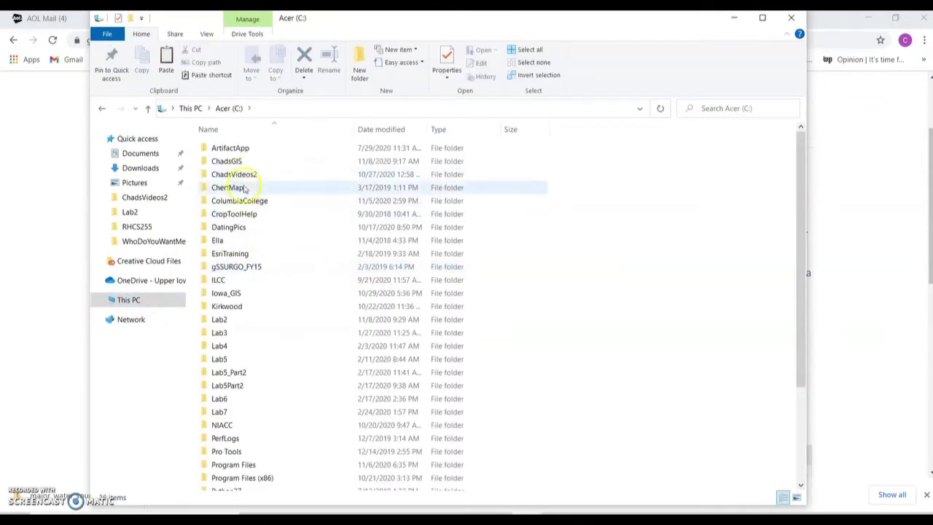
double_click(232, 161)
double_click(291, 160)
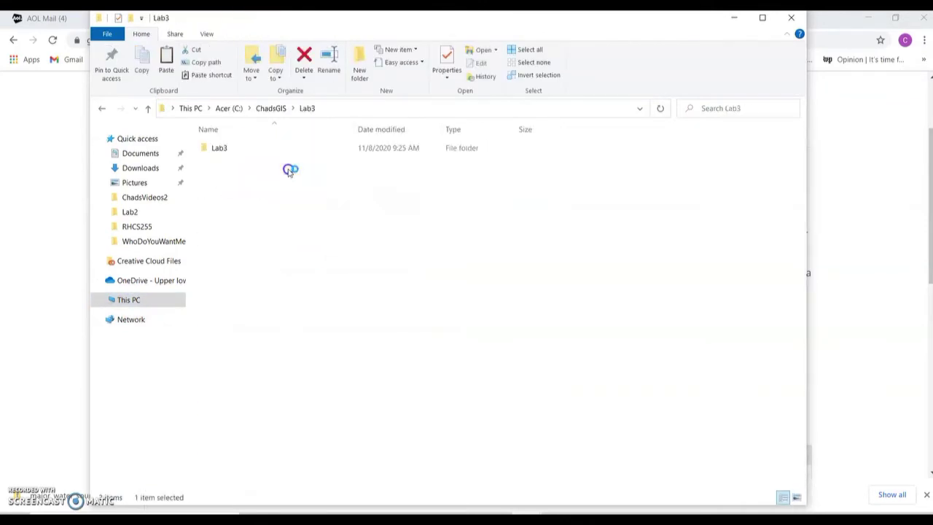
right_click(340, 272)
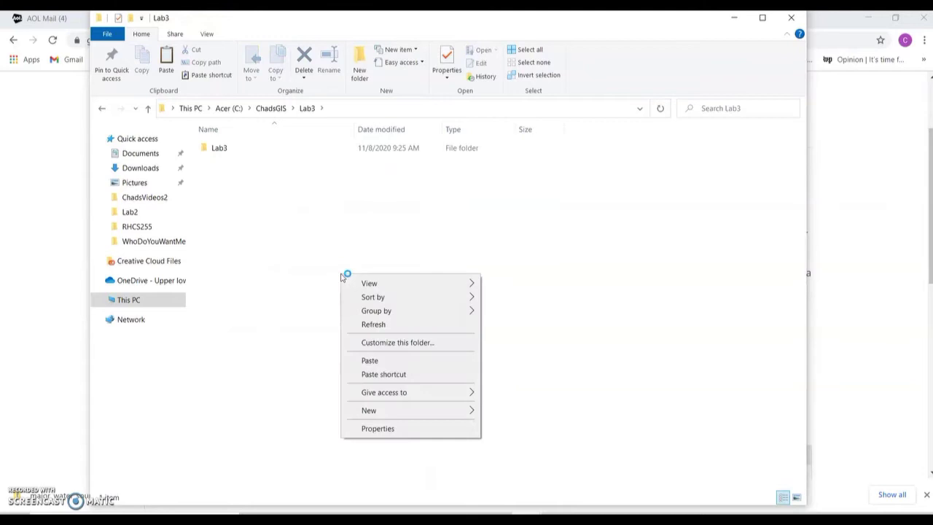
click(385, 361)
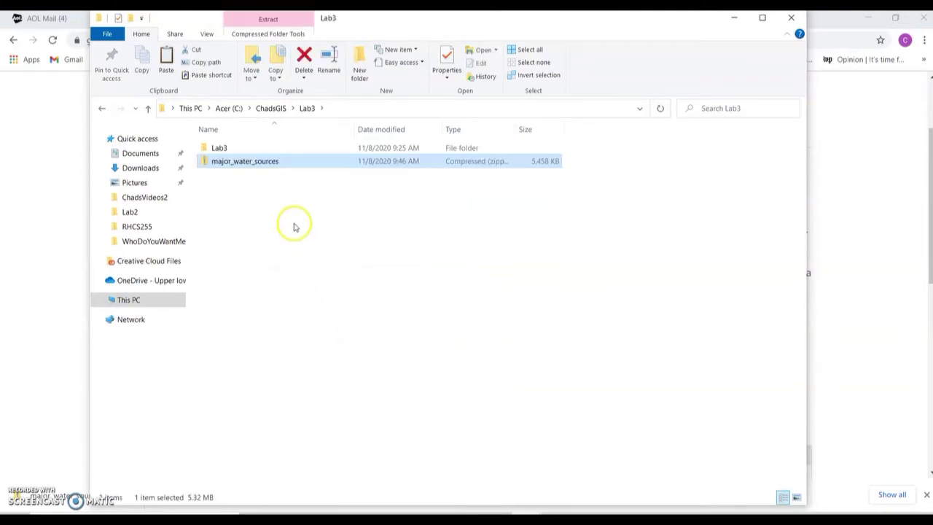
Open the major_water_sources zip in the Lab3 folder and examine the lake and stream shapefile components it contains.
click(275, 197)
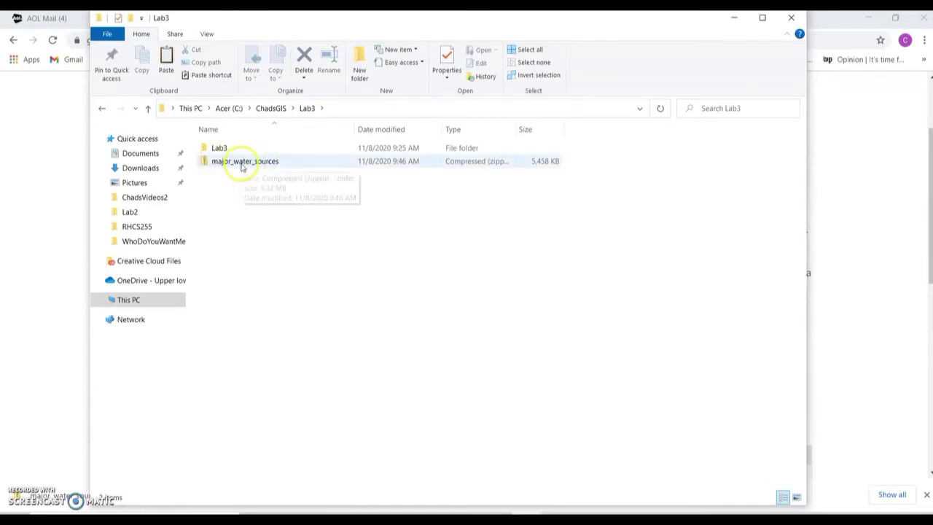
double_click(202, 162)
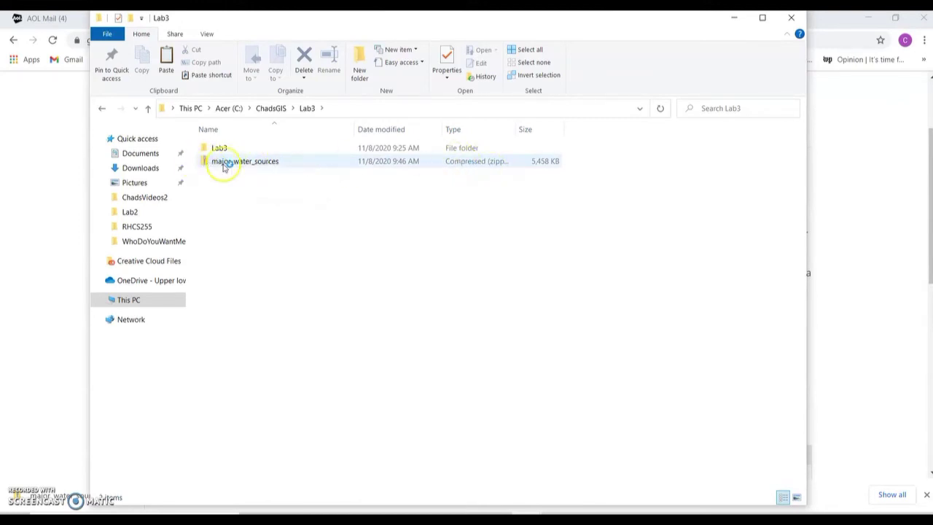
double_click(227, 164)
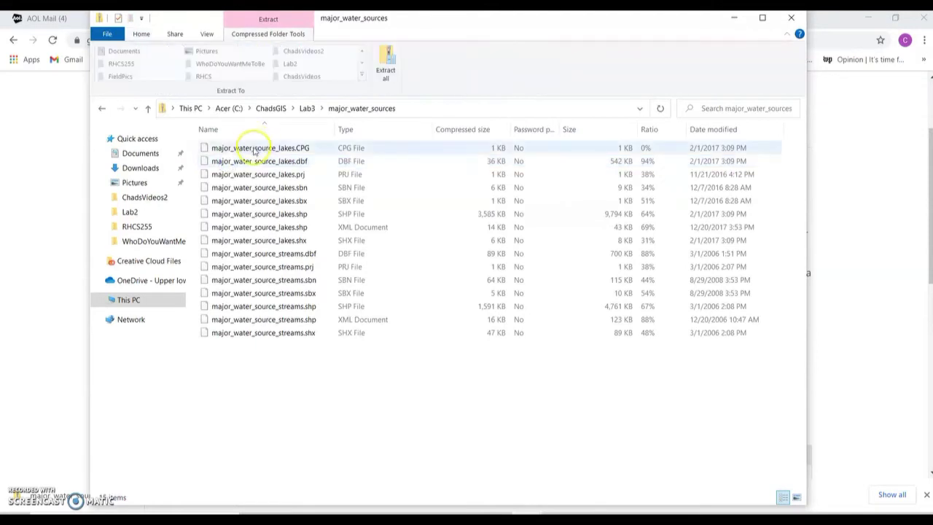
click(253, 148)
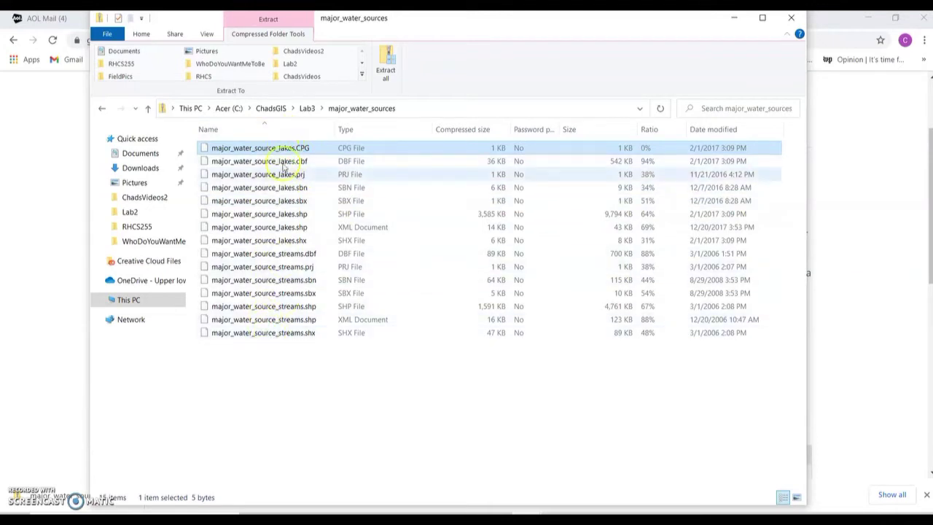
Copy all the lake and stream files inside the major_water_sources zip and paste them into the Lab3 folder.
shift+click(288, 335)
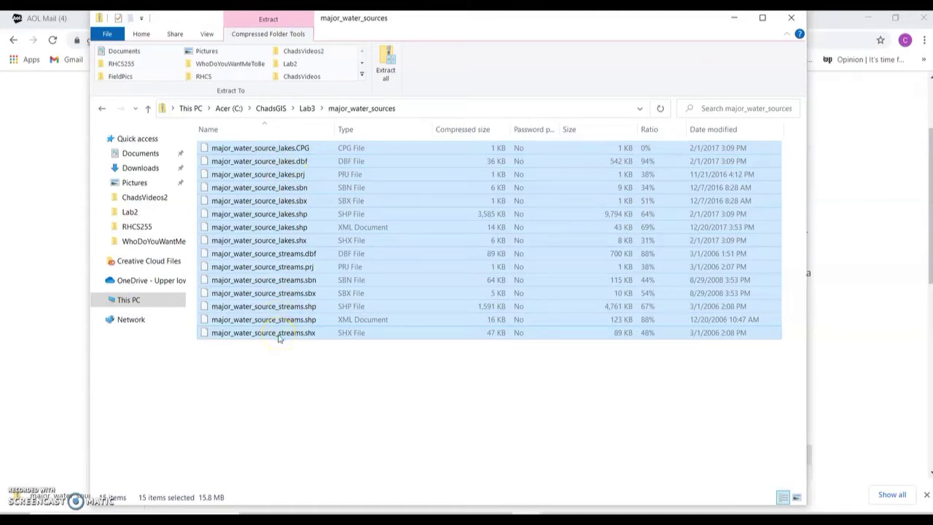
right_click(273, 277)
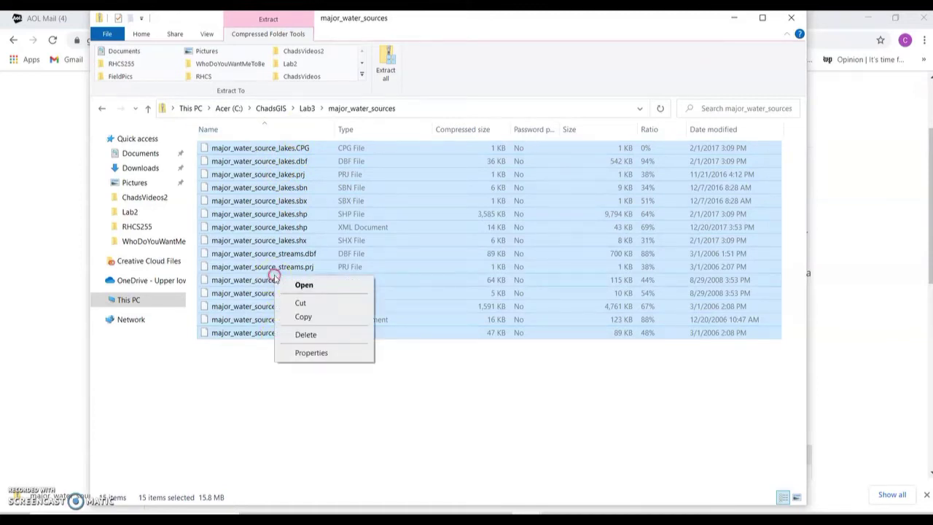
click(303, 316)
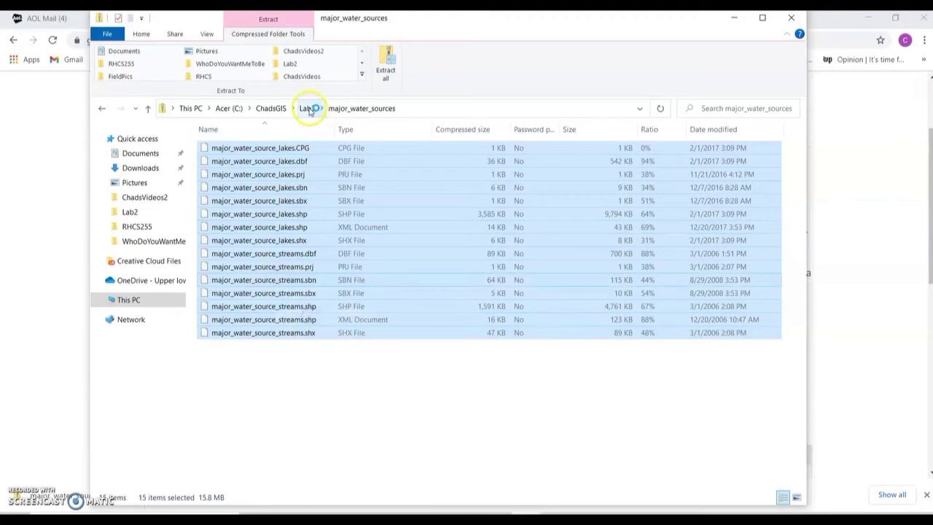
click(307, 108)
right_click(263, 227)
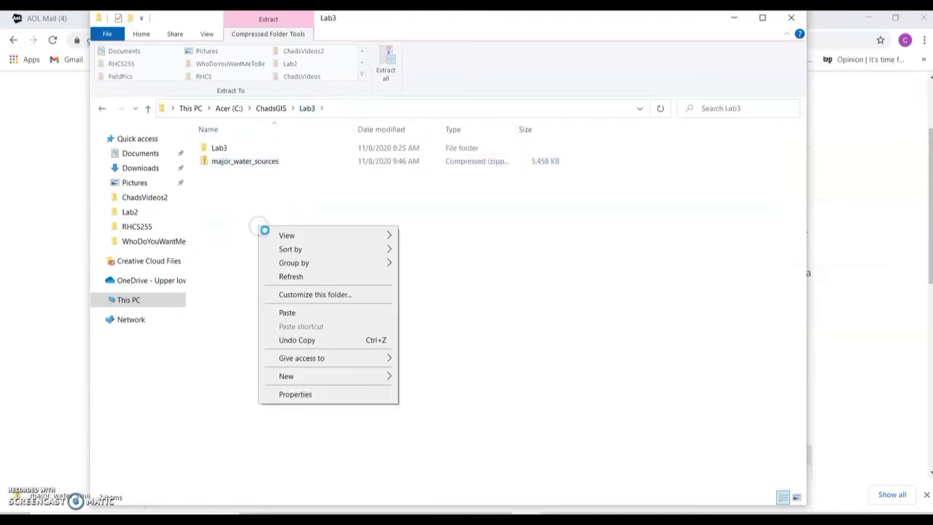
click(302, 315)
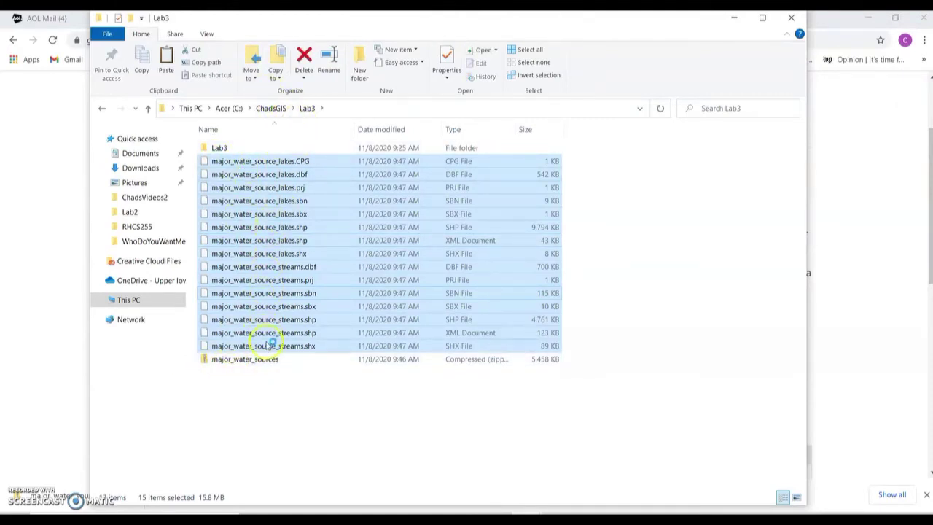
Reopen the major_water_sources zip, copy all its files again and return to the Lab3 folder.
double_click(233, 361)
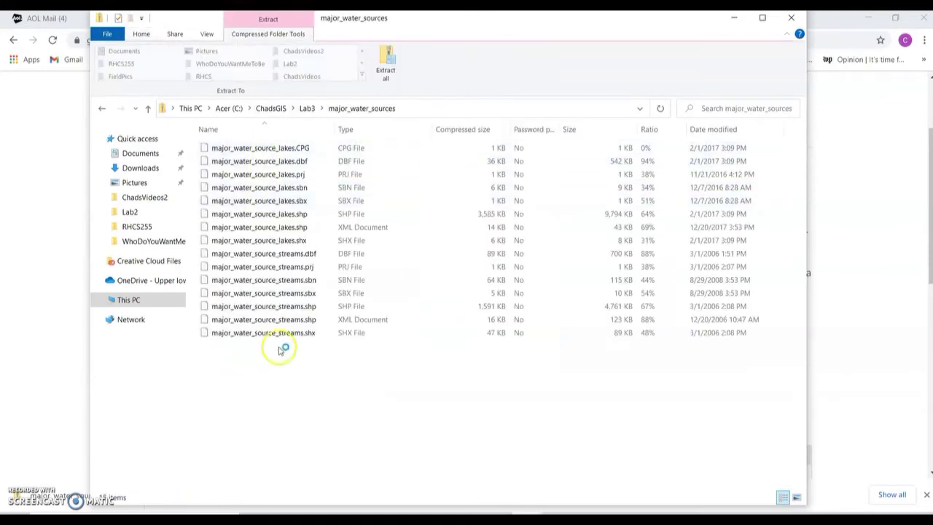
click(276, 148)
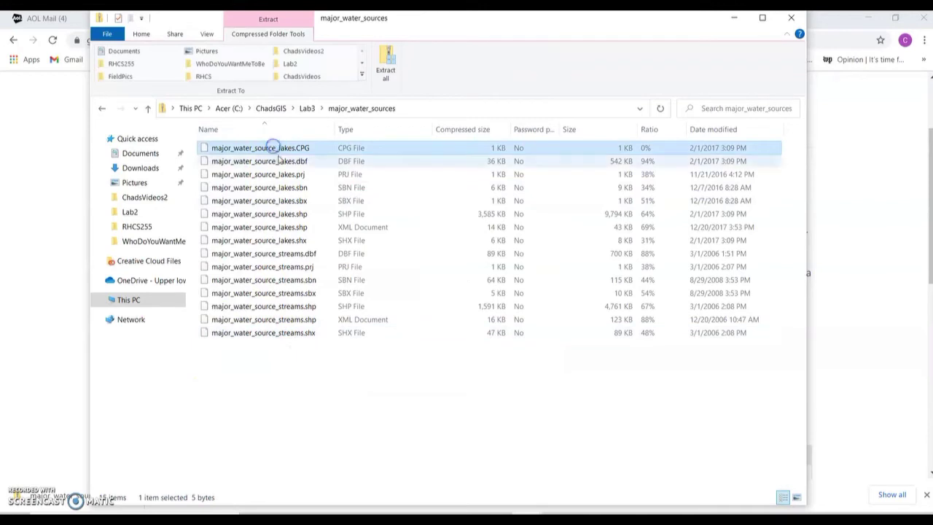
shift+click(270, 333)
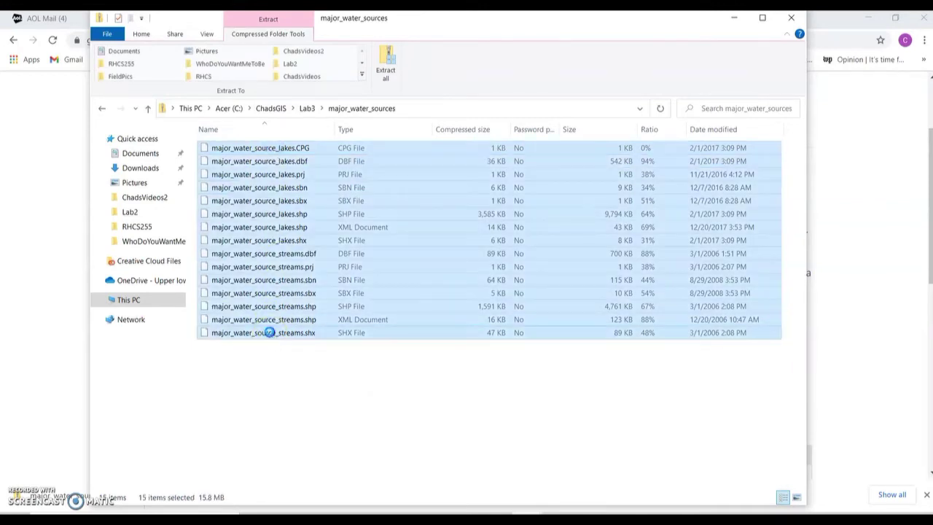
right_click(270, 332)
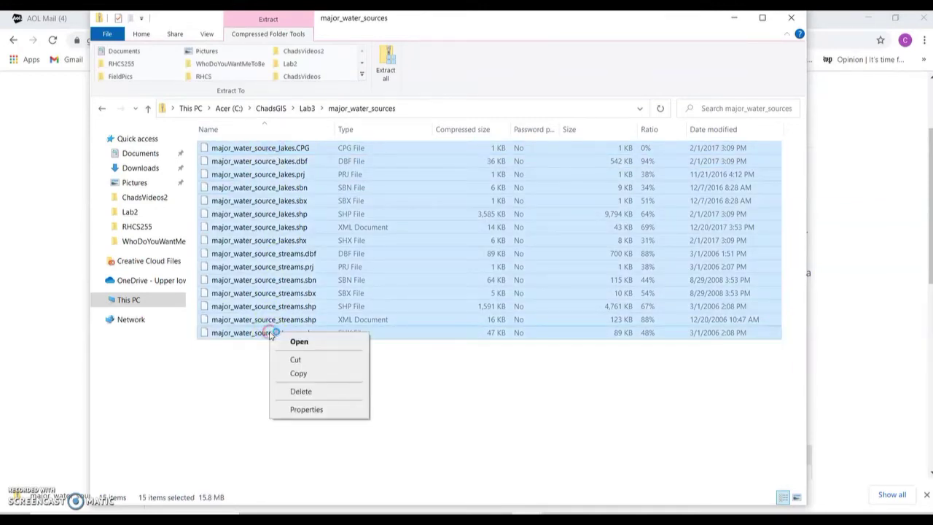
click(294, 371)
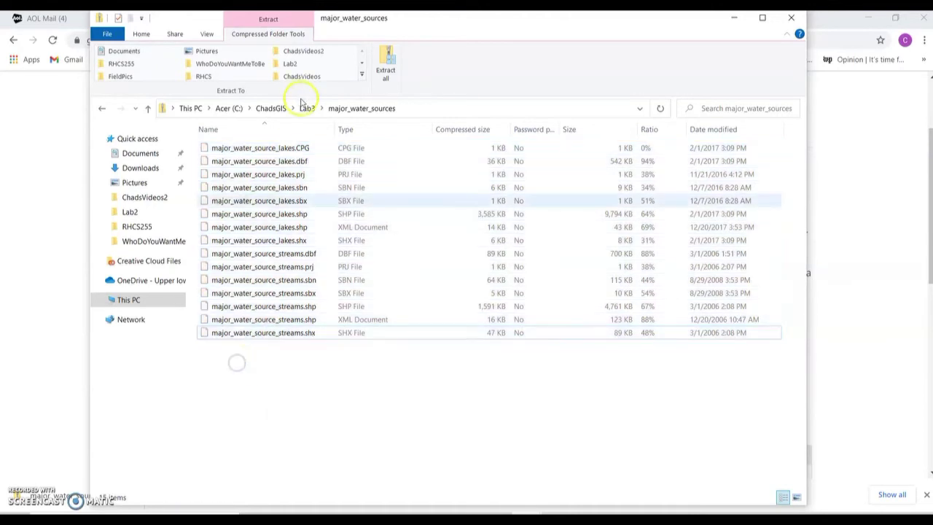
click(305, 107)
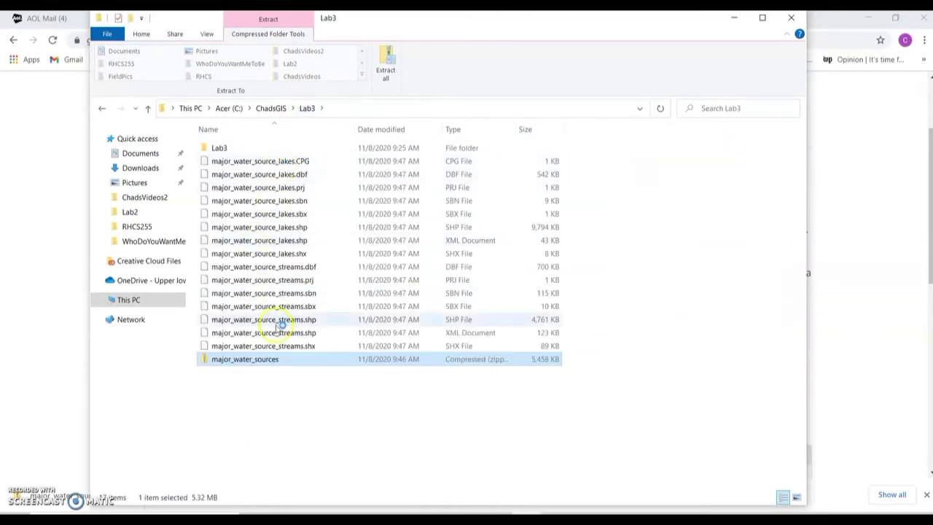
right_click(274, 393)
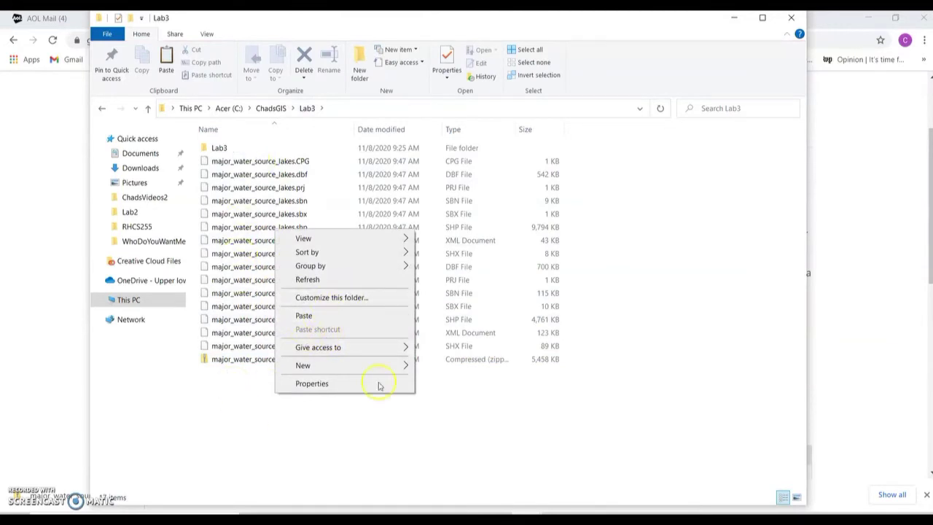
Switch to the Lab3 project in ArcGIS Pro, collapse the server listing and expand the project's folder connections in the Catalog.
mouse_move(557, 519)
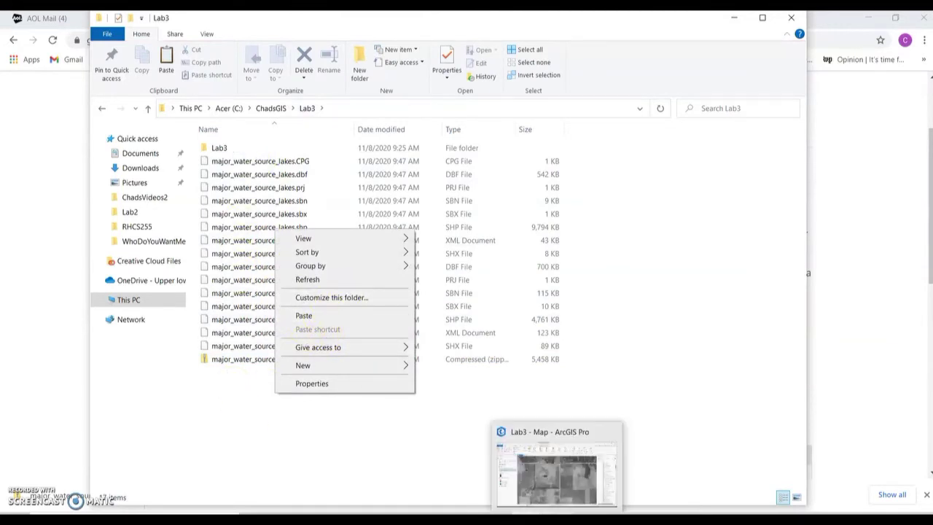
click(557, 500)
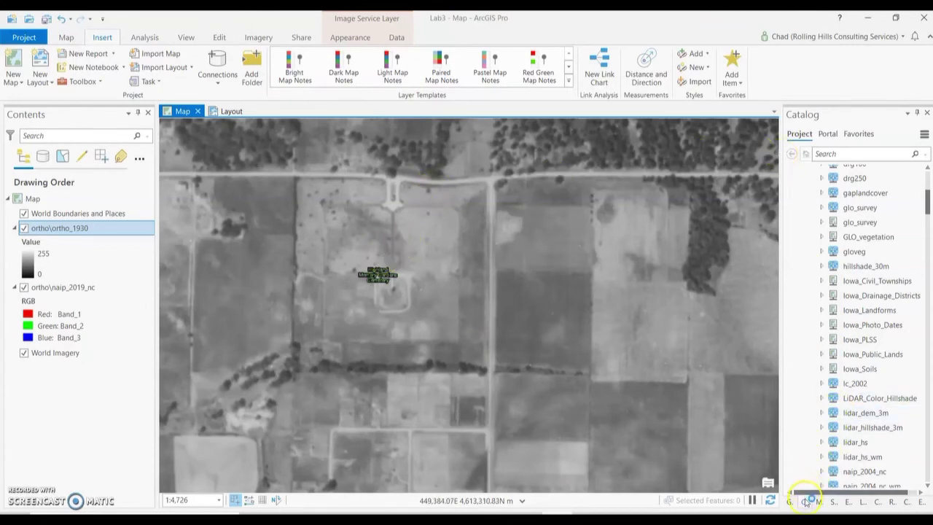
click(805, 502)
scroll(837, 201, up, 2)
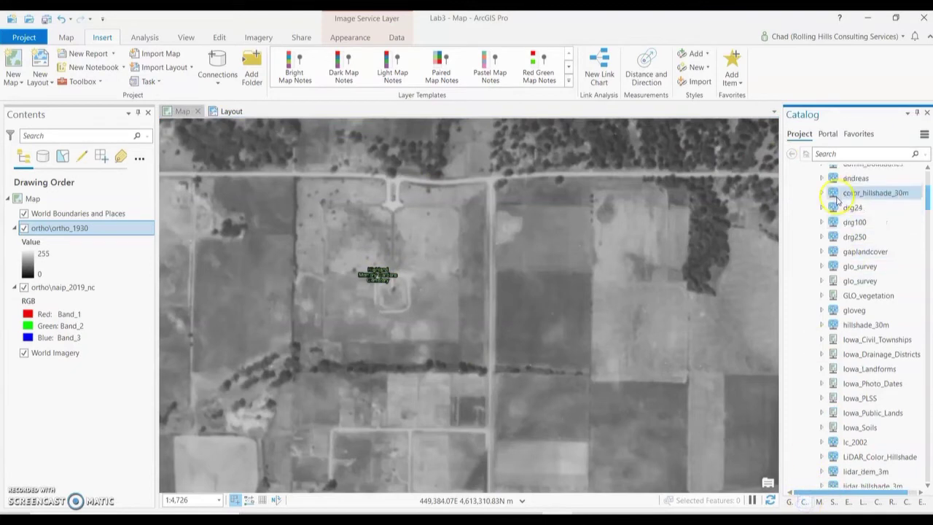
click(809, 190)
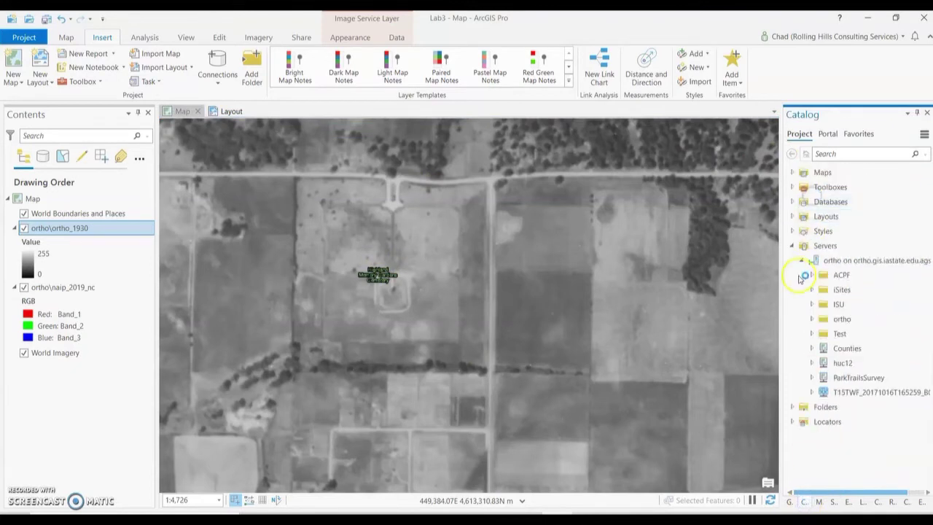
click(793, 246)
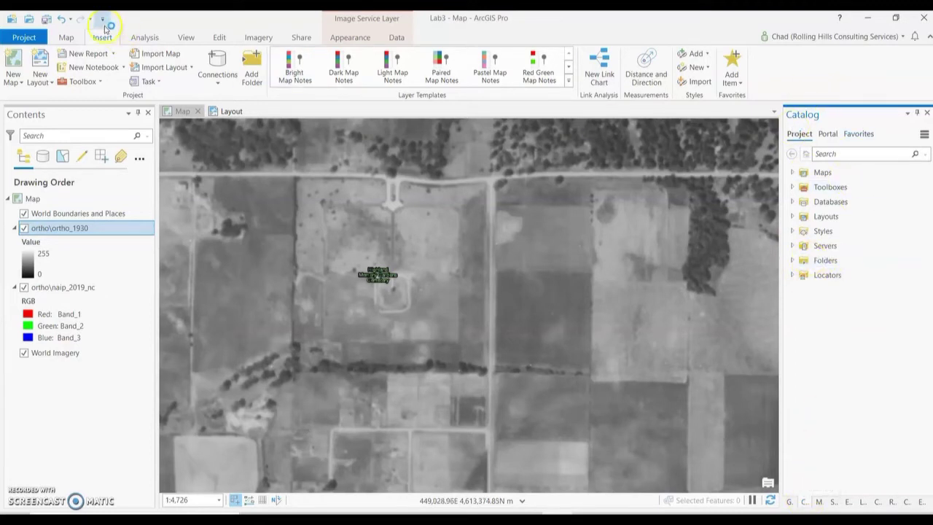
click(186, 38)
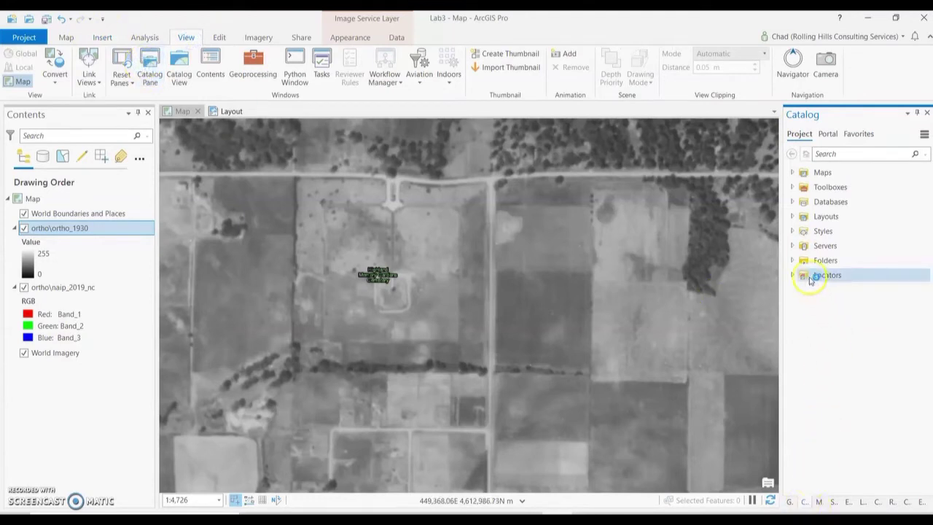
click(793, 261)
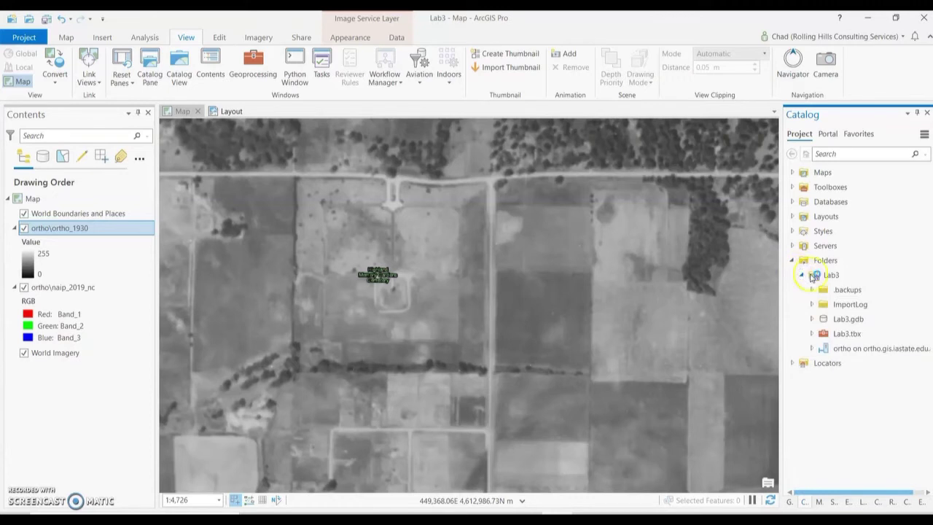
click(836, 276)
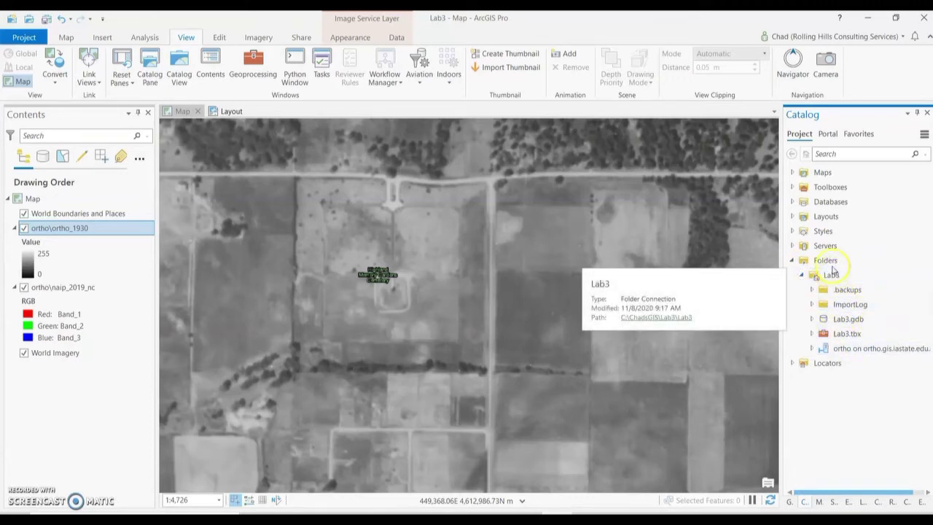
Refresh the Lab3 folder connection in the Catalog to look for the water source shapefiles.
right_click(834, 274)
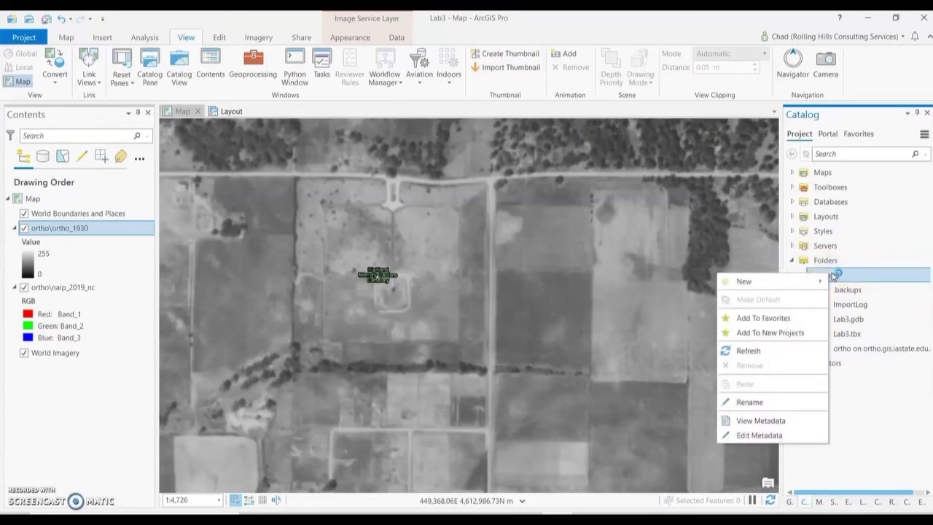
click(871, 249)
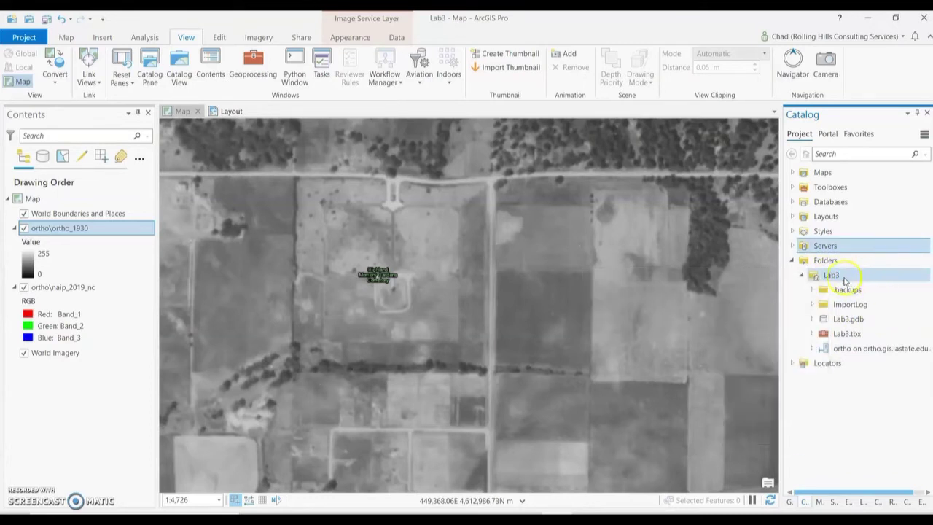
click(805, 276)
click(804, 276)
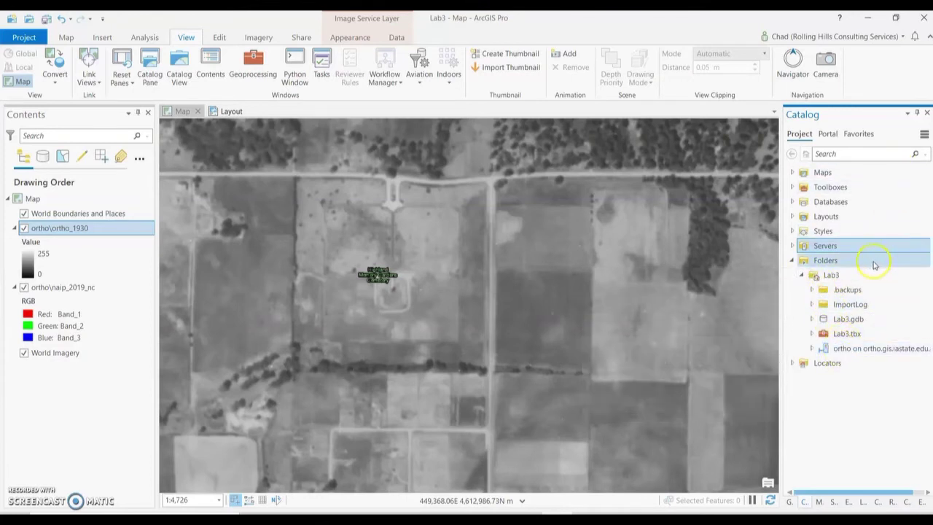
right_click(842, 274)
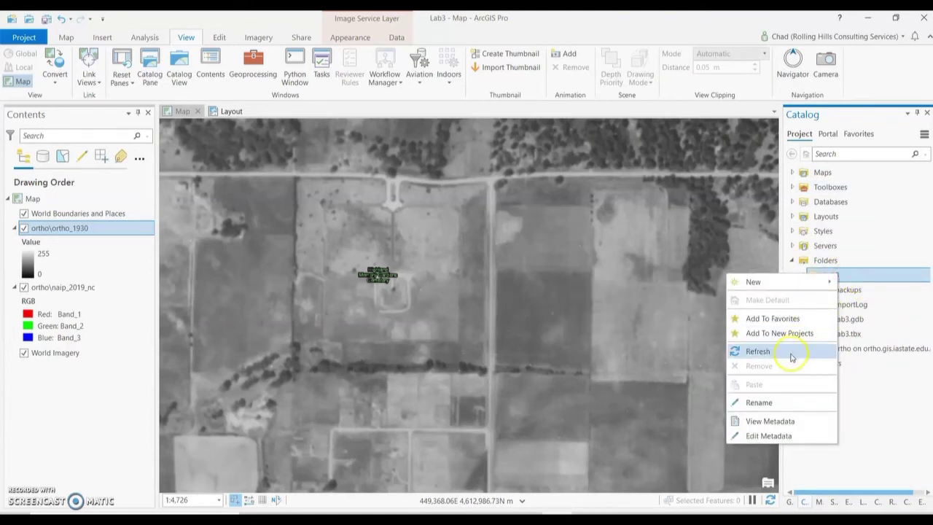
click(855, 273)
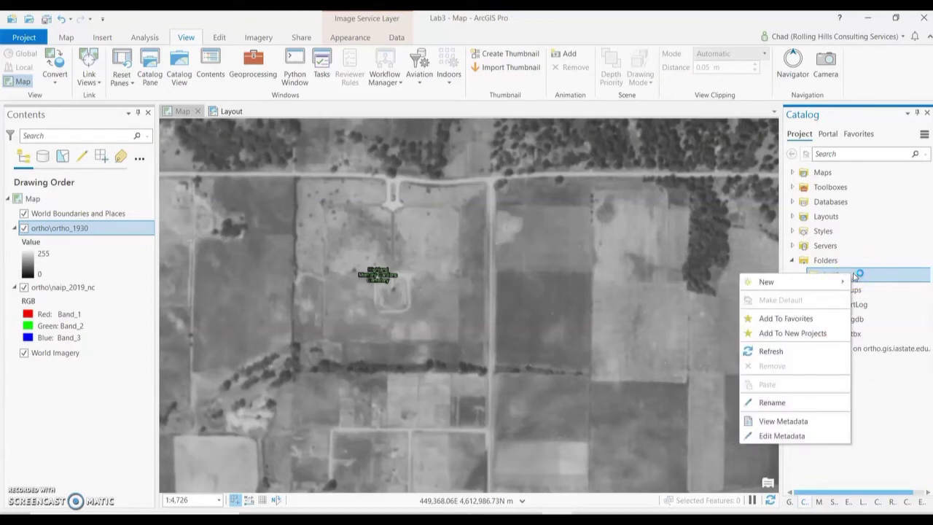
click(771, 352)
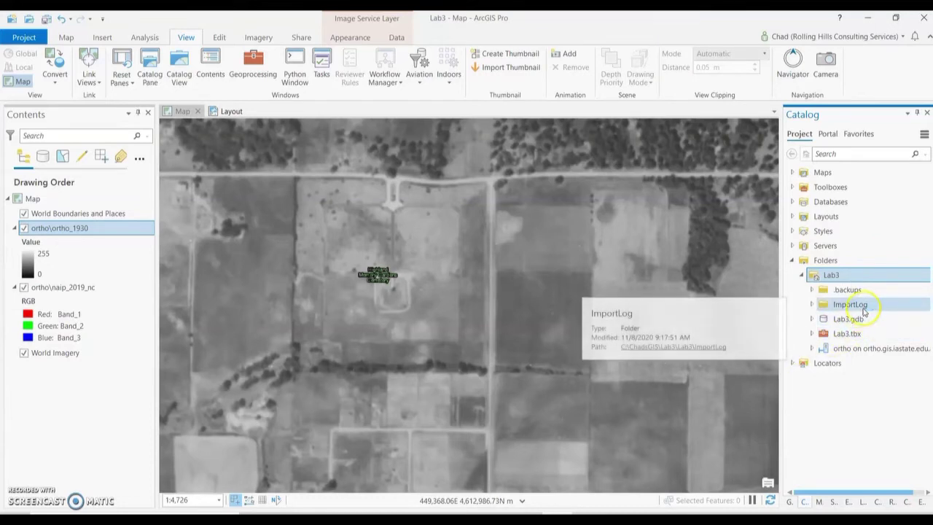
right_click(836, 277)
click(797, 355)
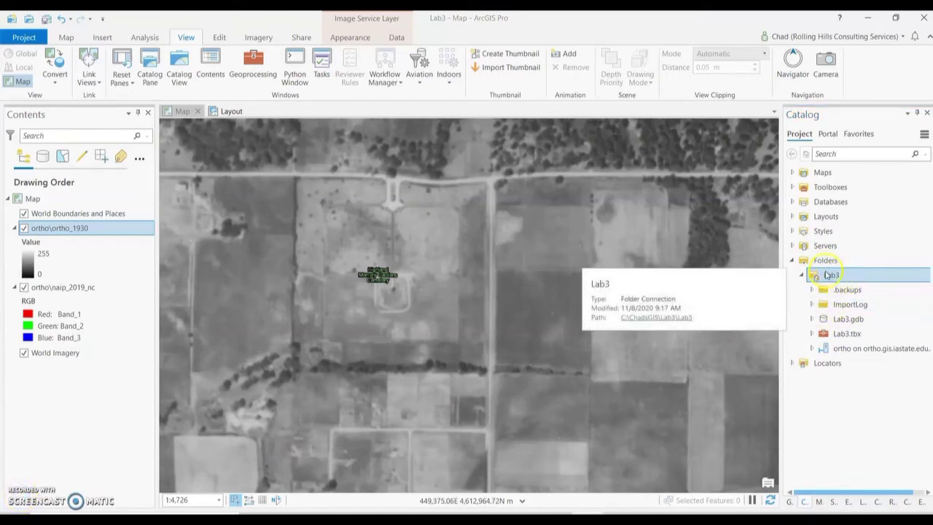
Check the Lab3 folder's files in File Explorer, then refresh the Lab3 folder connection again in ArcGIS Pro.
mouse_move(526, 519)
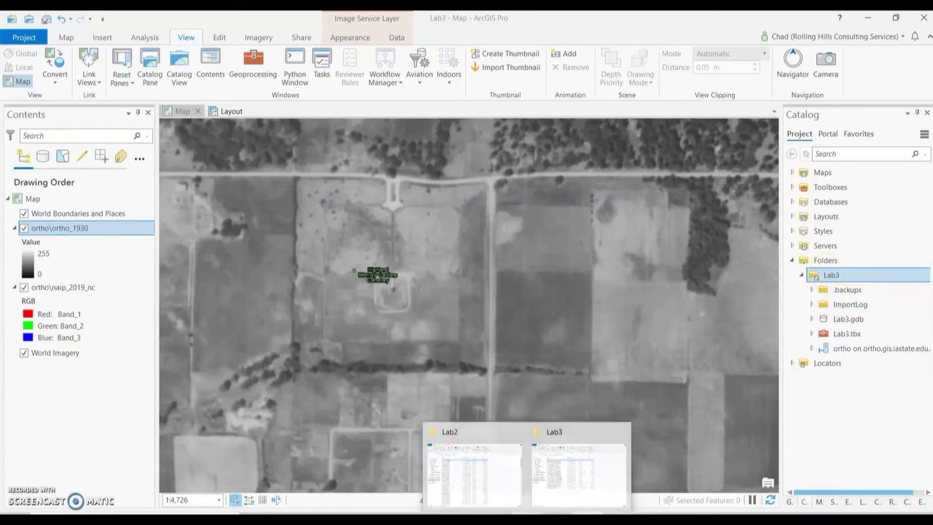
click(554, 481)
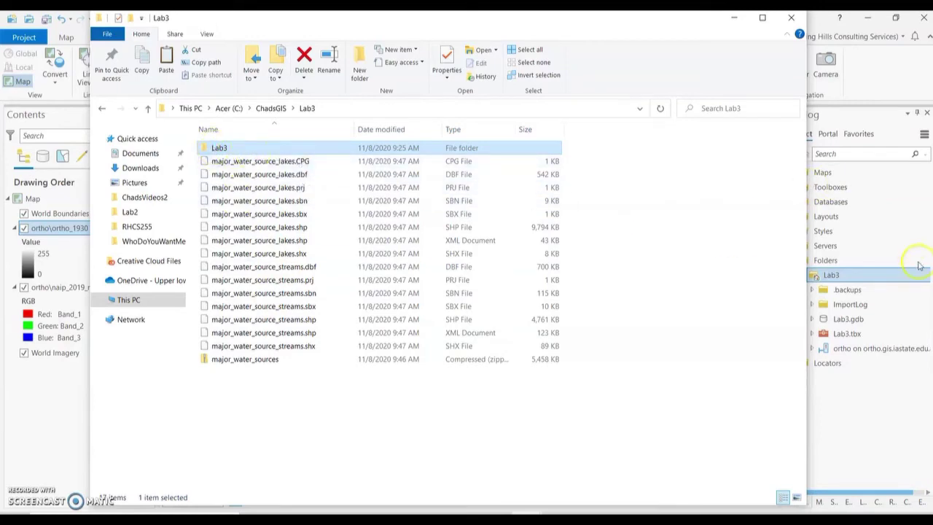
right_click(844, 281)
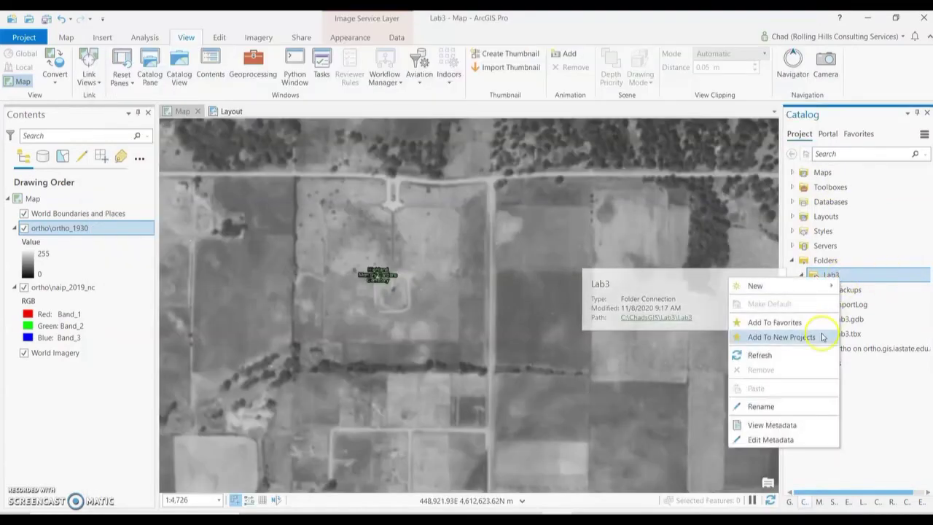
click(810, 356)
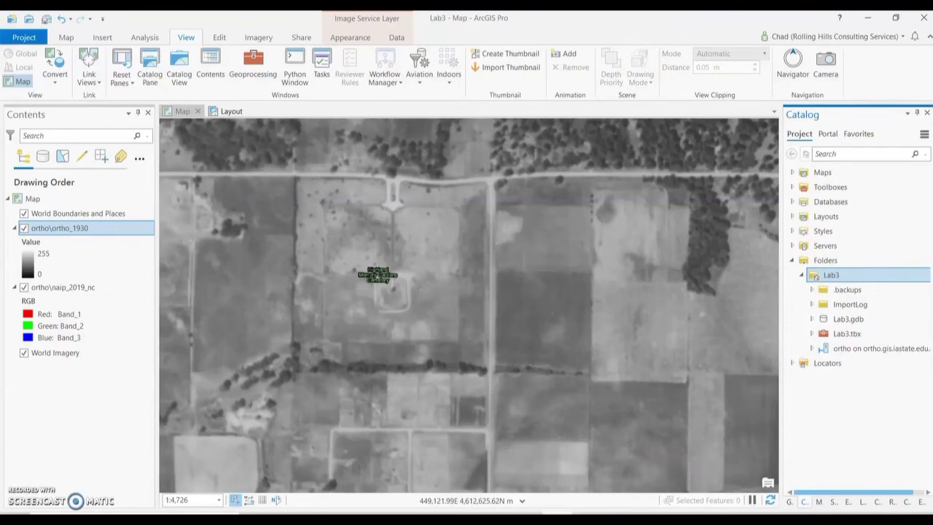
Examine the nested Lab3 folder in File Explorer and compare it with the path of the Lab3 connection in ArcGIS Pro.
click(570, 456)
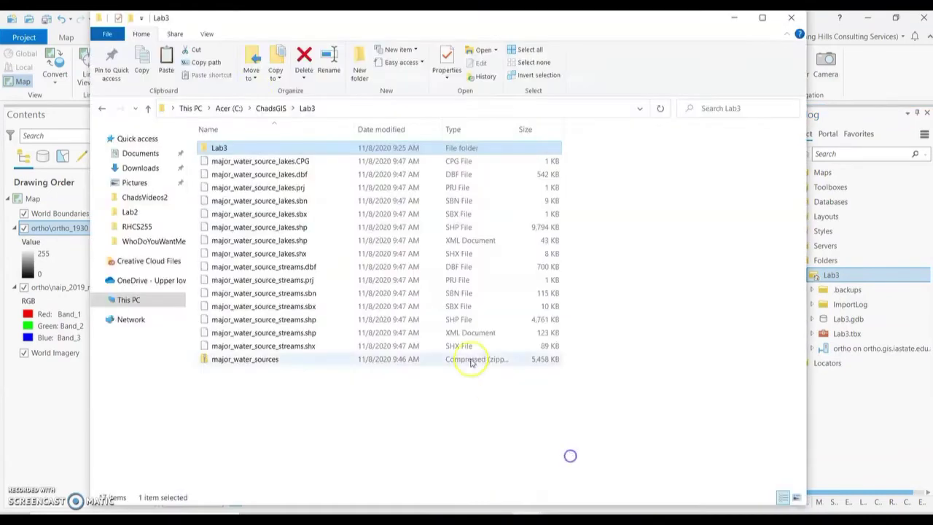
double_click(250, 148)
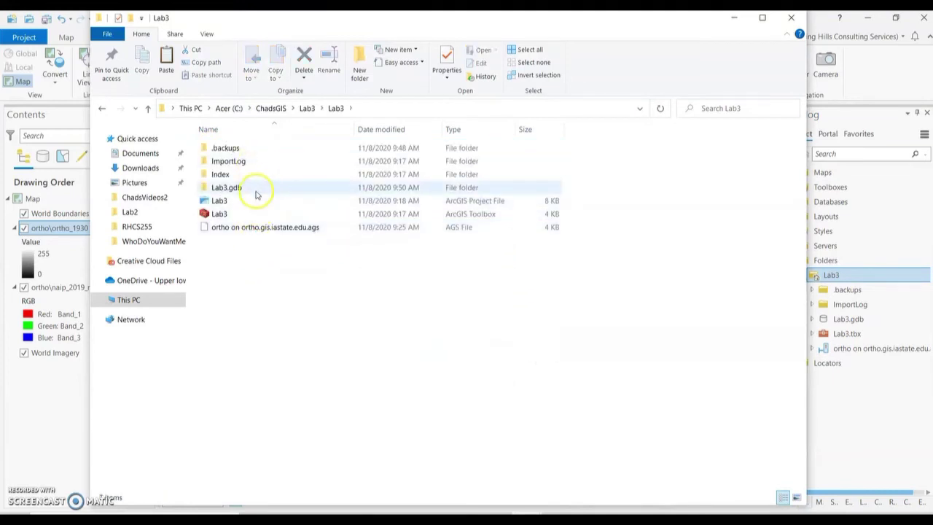
click(307, 108)
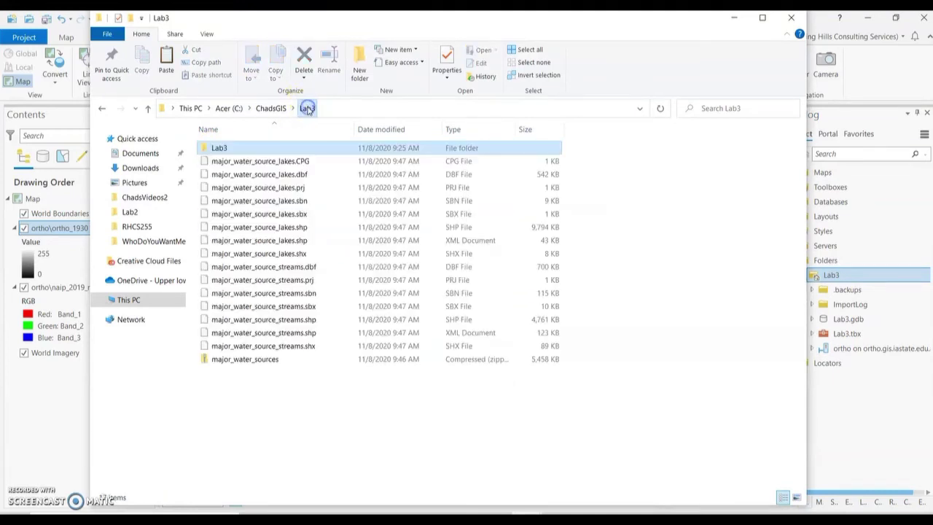
click(858, 274)
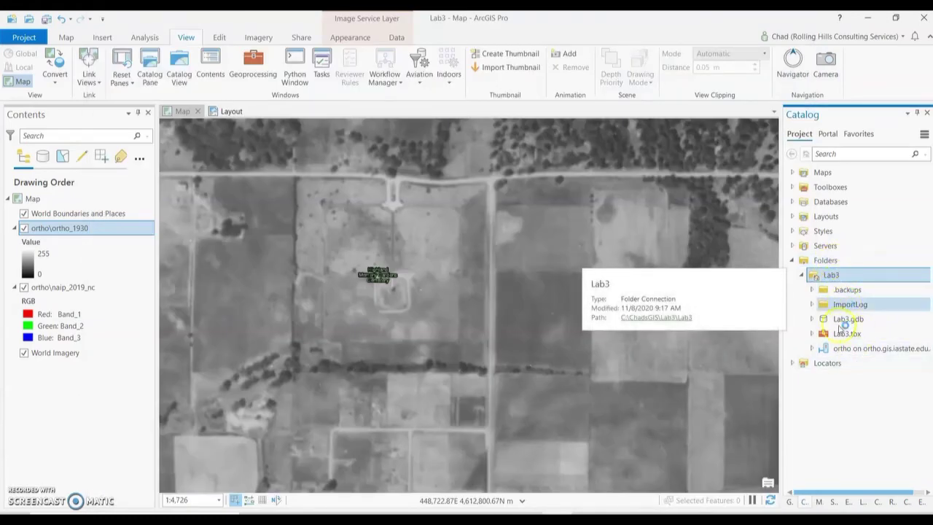
Add a folder connection to C:\ChadsGIS\Lab3 in the Catalog and expand it to list its shapefiles.
right_click(828, 260)
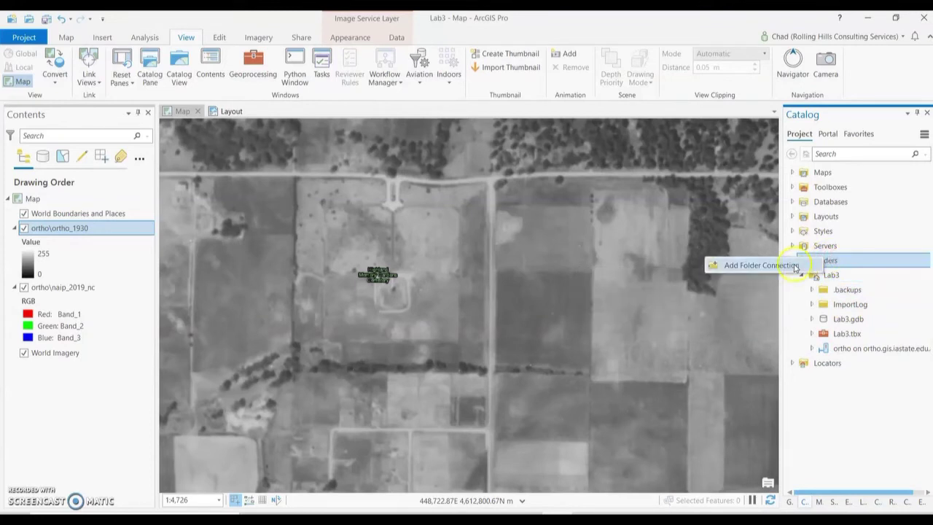
click(786, 263)
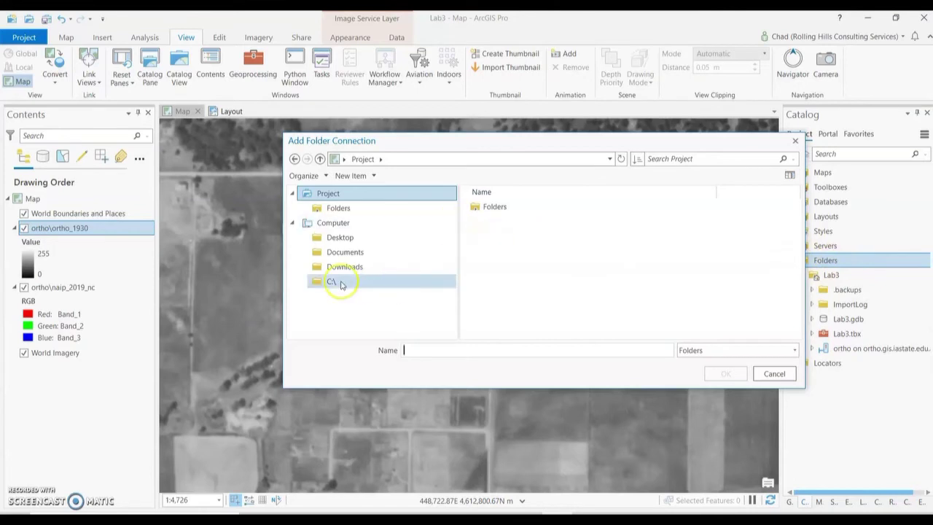
click(341, 284)
click(496, 219)
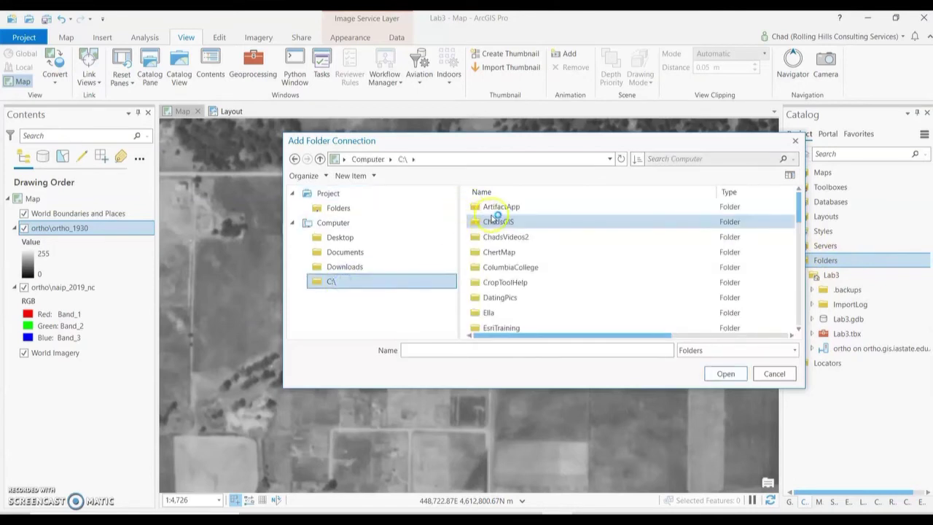
double_click(498, 220)
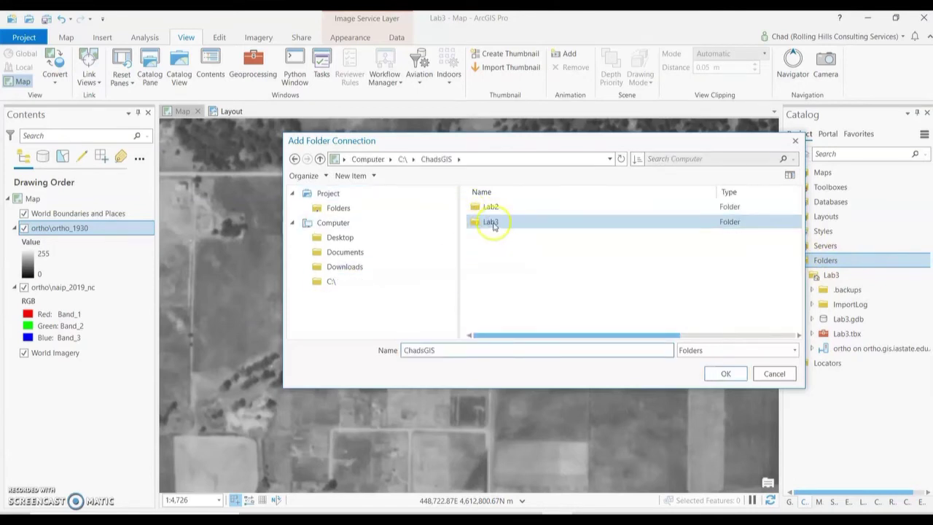
click(492, 222)
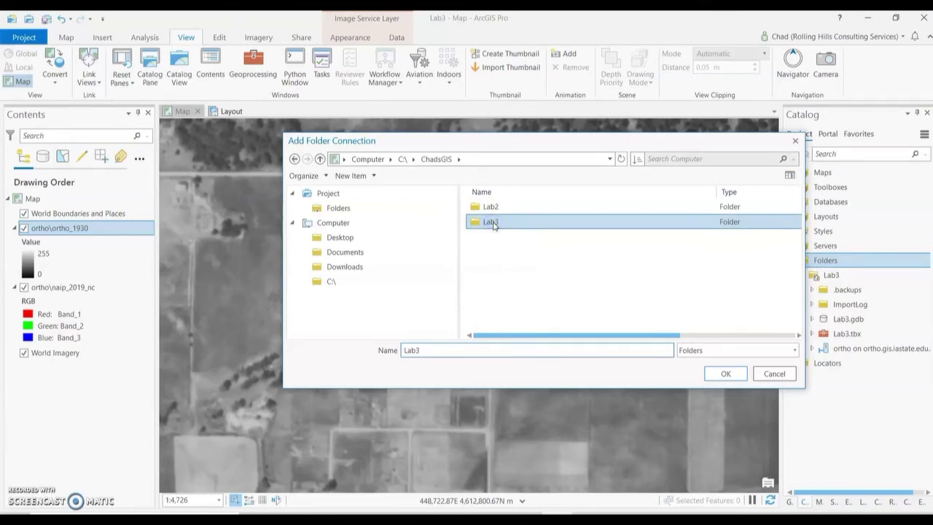
click(726, 373)
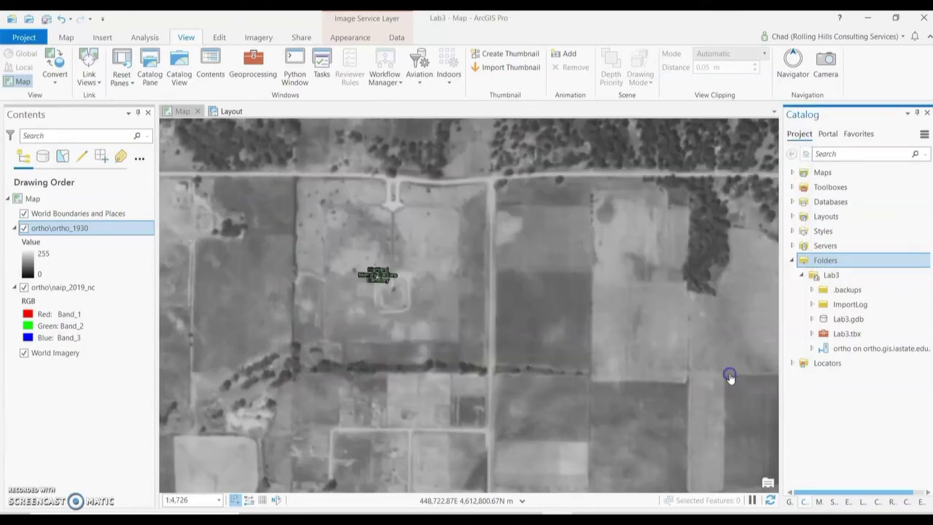
click(802, 363)
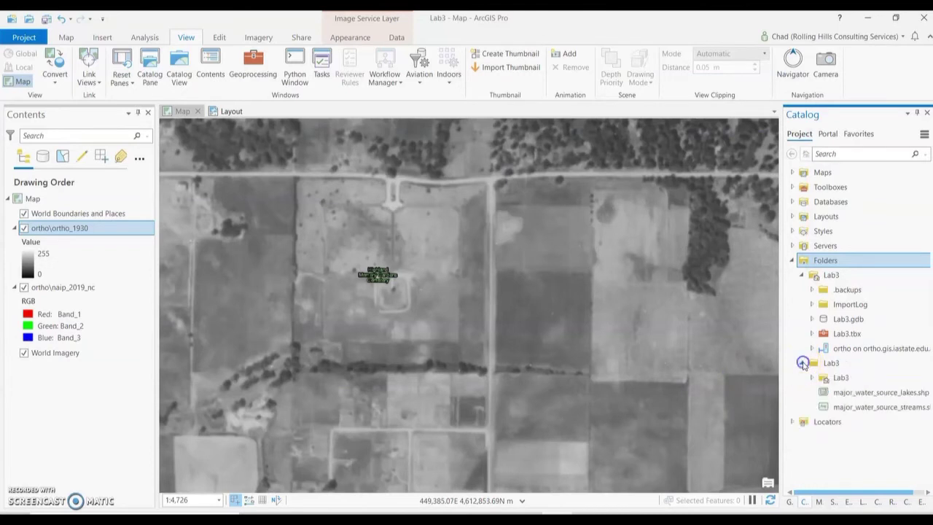
click(851, 405)
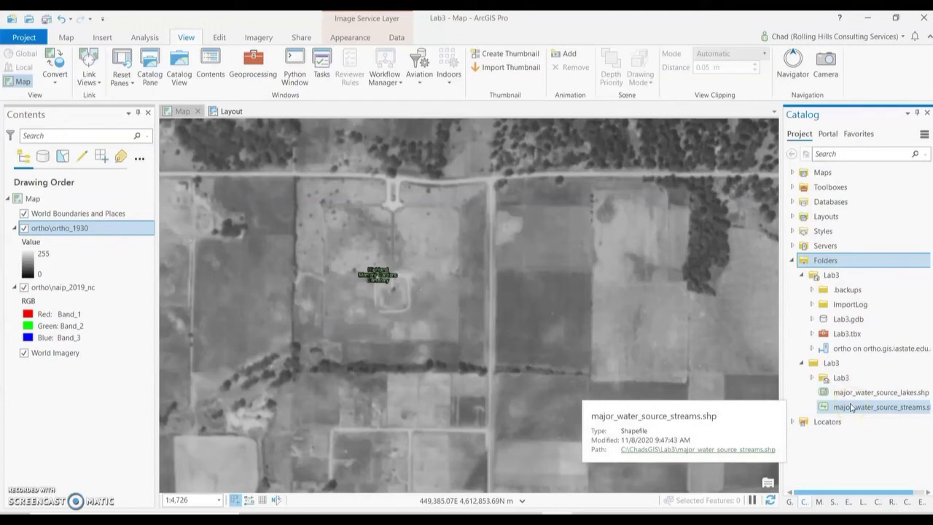
click(824, 260)
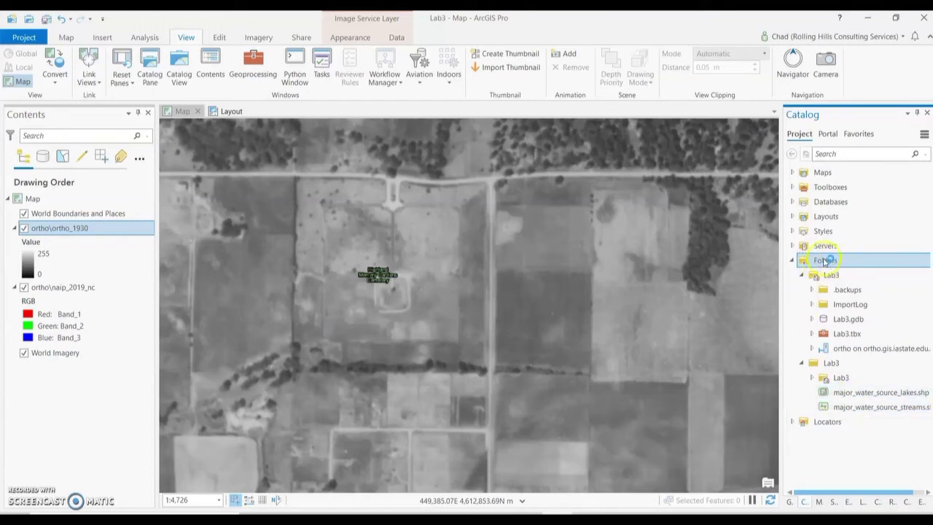
right_click(828, 262)
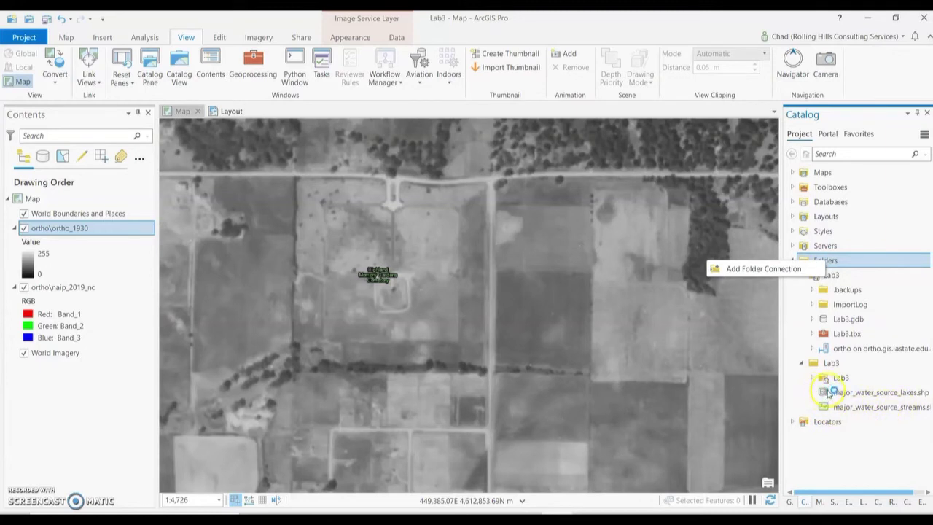
click(797, 391)
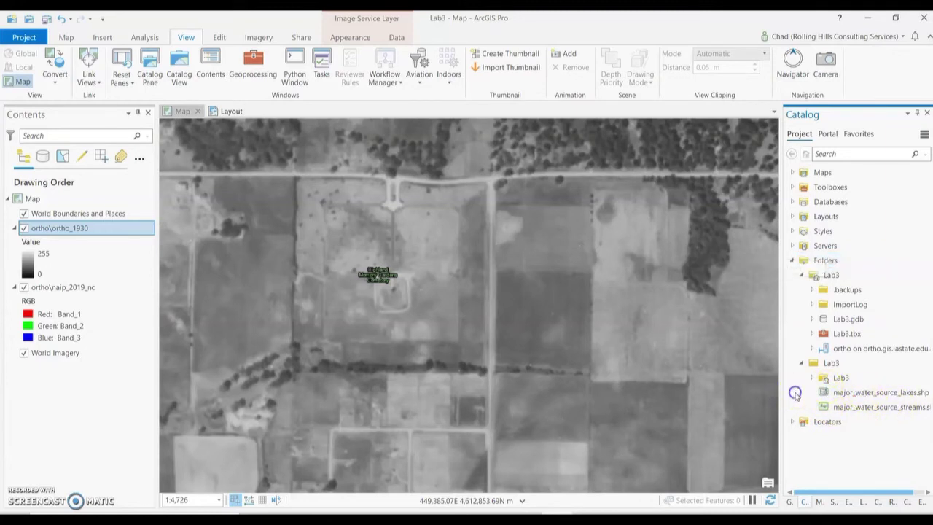
Add major_water_source_streams.shp and major_water_source_lakes.shp from the new Lab3 folder connection to the map.
click(821, 394)
click(857, 407)
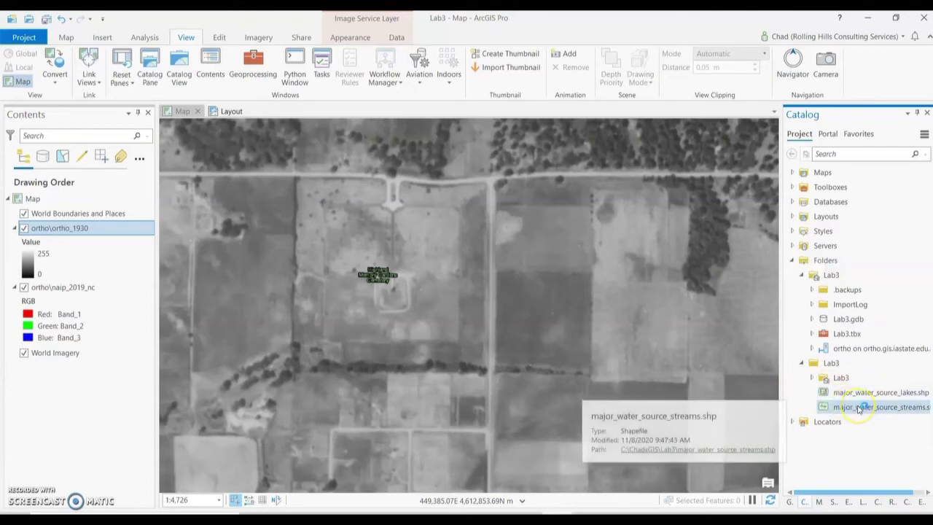
drag(860, 410, 537, 344)
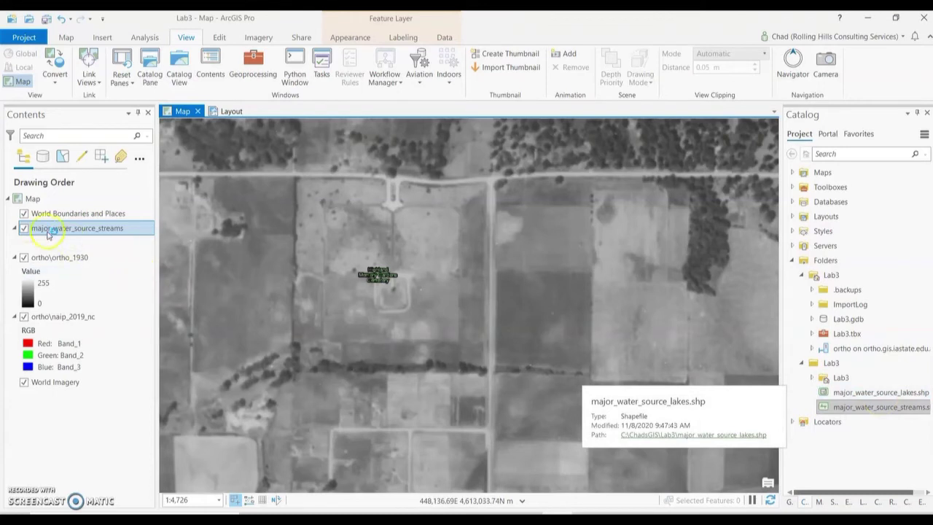
click(861, 393)
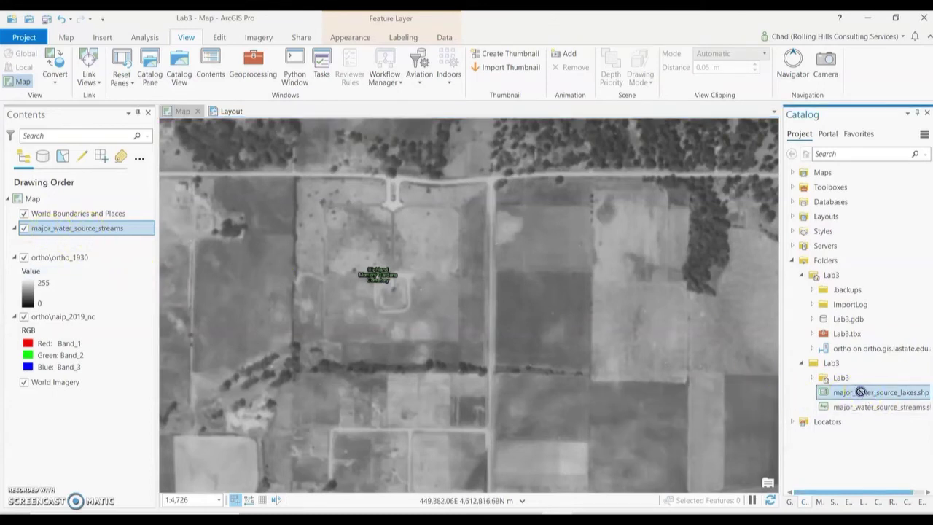
drag(525, 340, 533, 340)
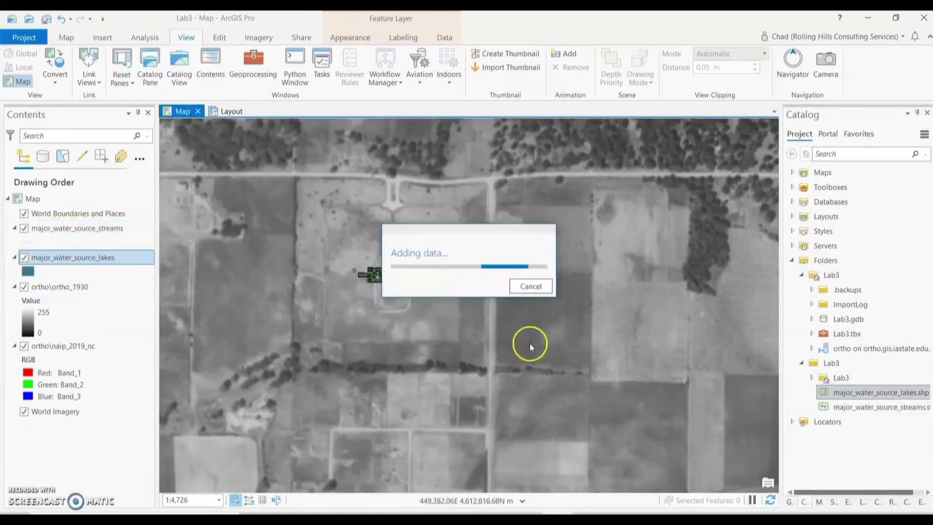
click(51, 268)
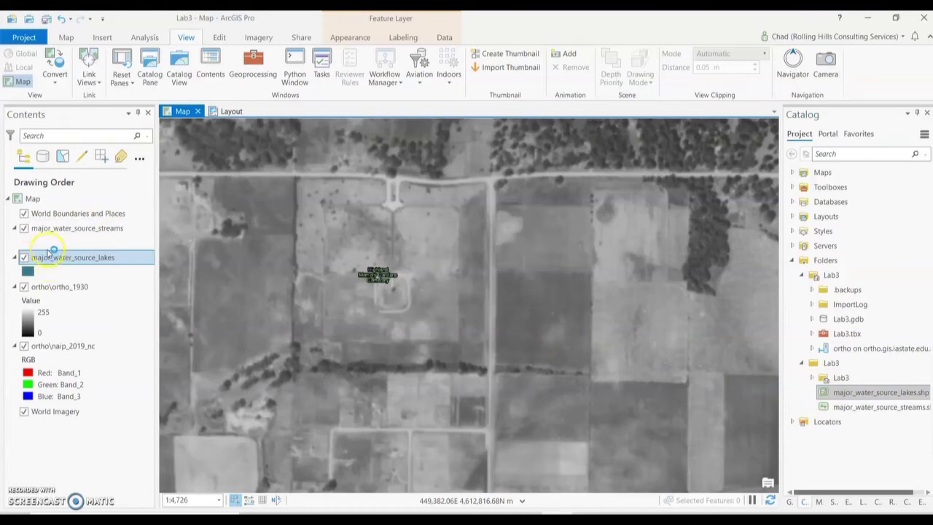
Zoom the map to the major_water_source_lakes layer and hide the ortho_1930, naip_2019_nc and World Imagery layers.
click(24, 287)
click(25, 345)
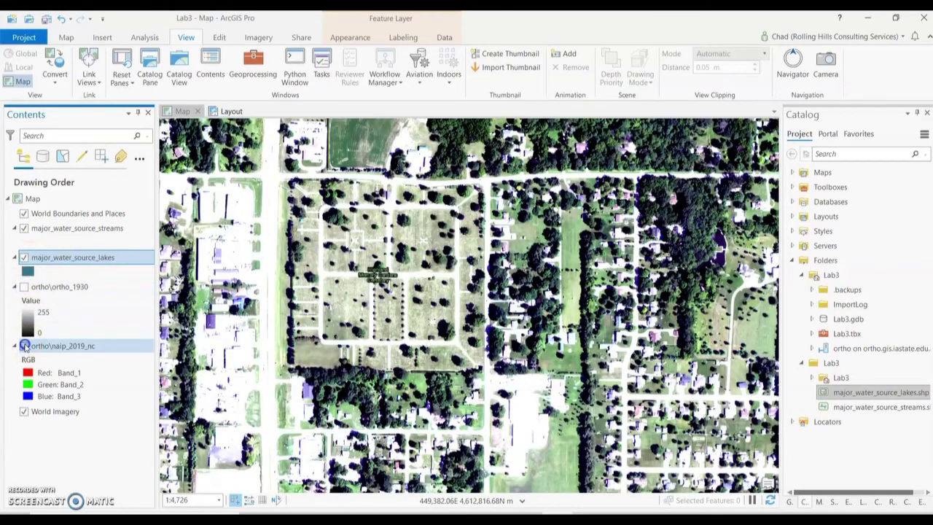
click(71, 259)
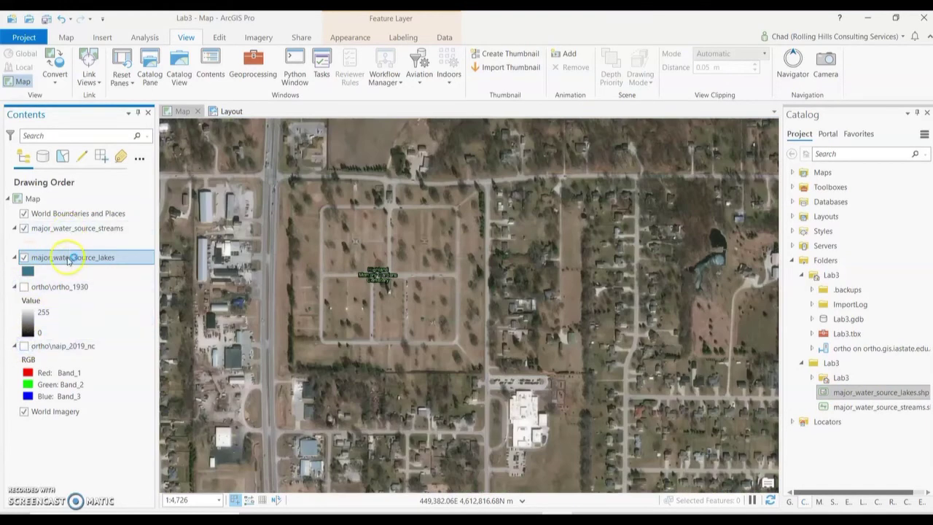
right_click(70, 261)
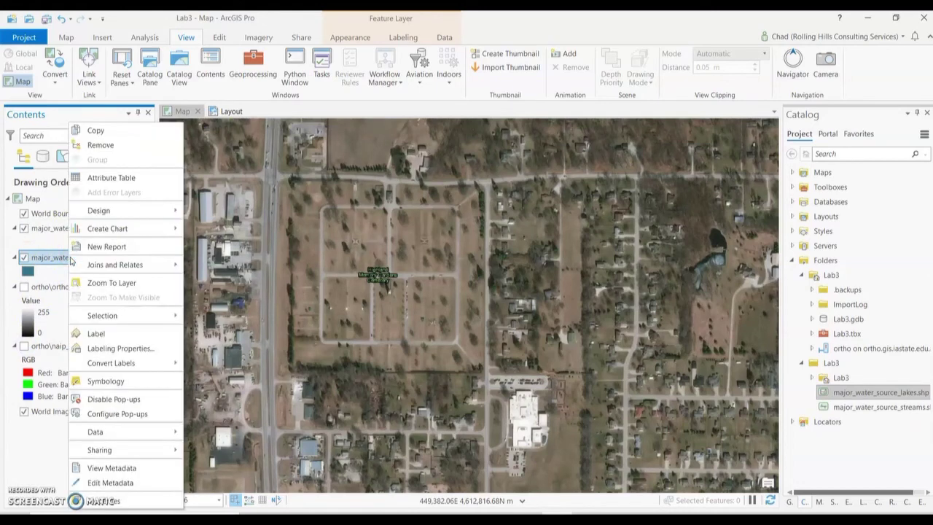
click(109, 282)
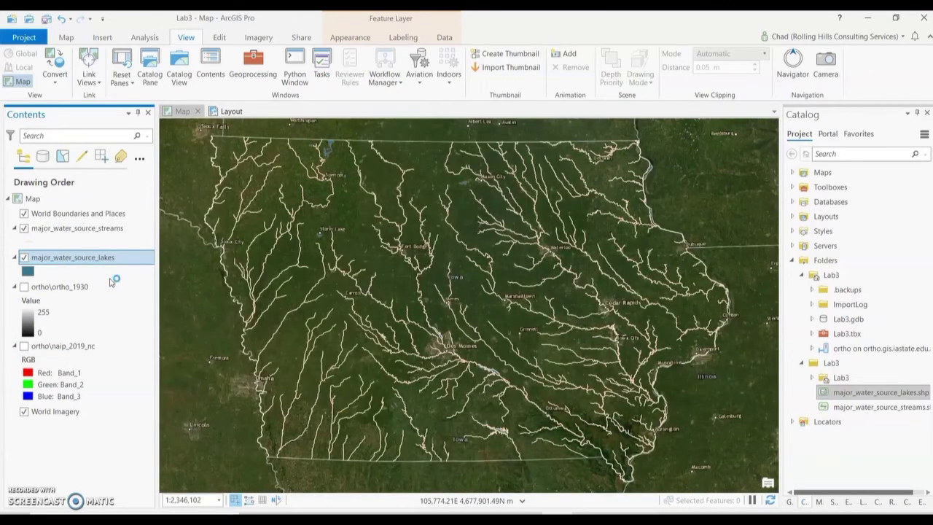
click(24, 411)
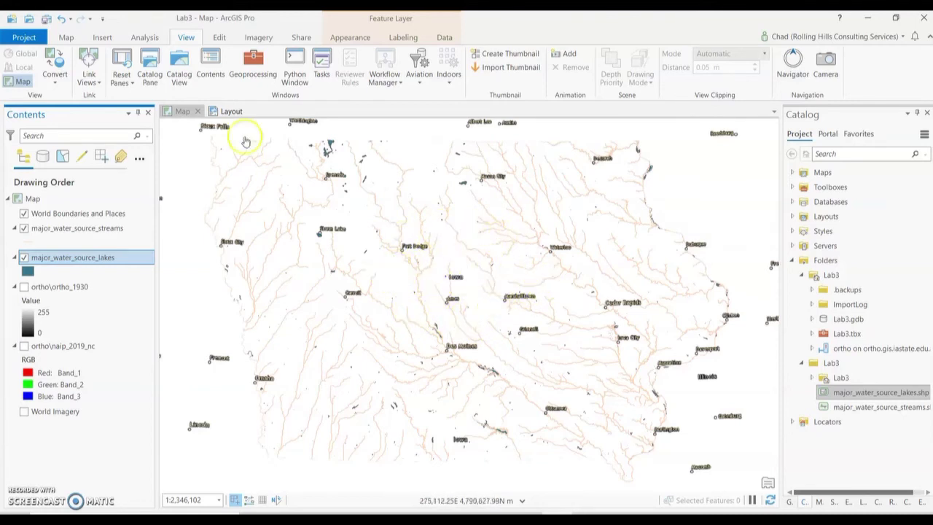
Start adding data to the map and browse to the C:\ChadsGIS\Lab3 folder.
click(68, 37)
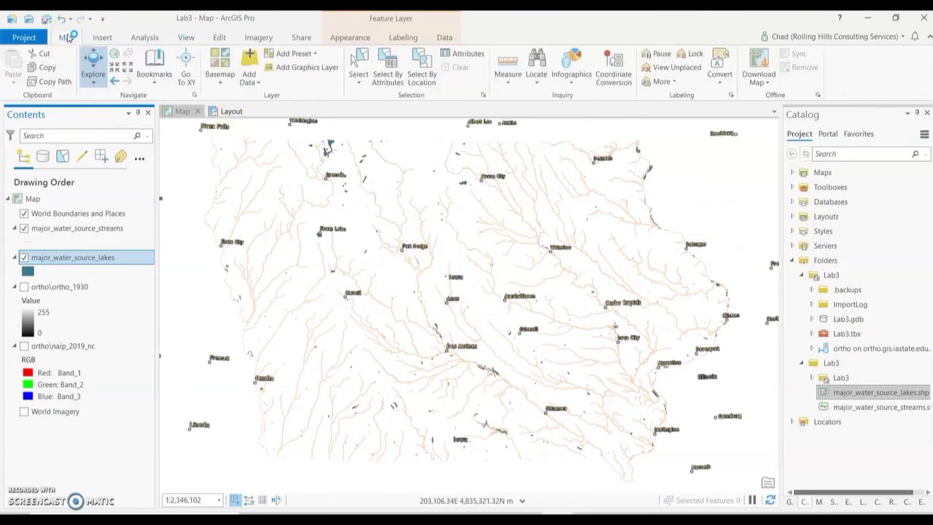
click(248, 62)
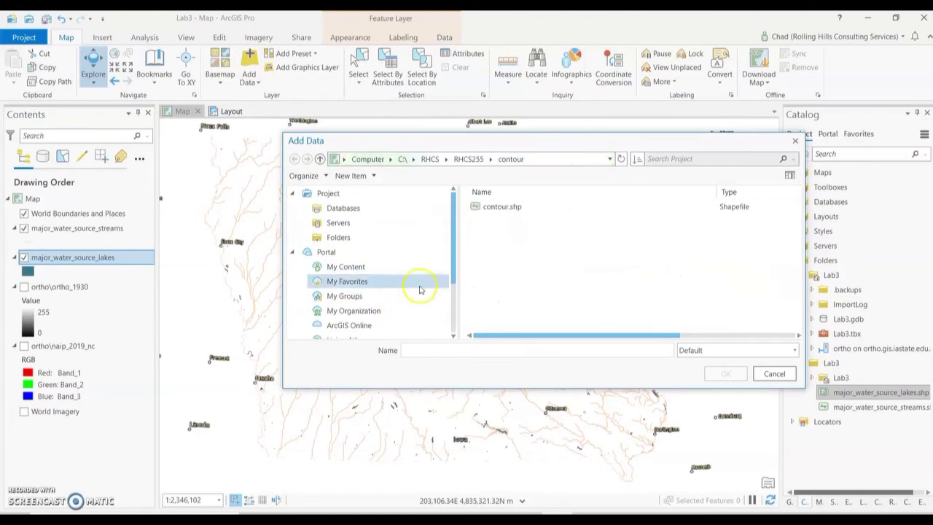
drag(457, 265, 447, 312)
click(341, 331)
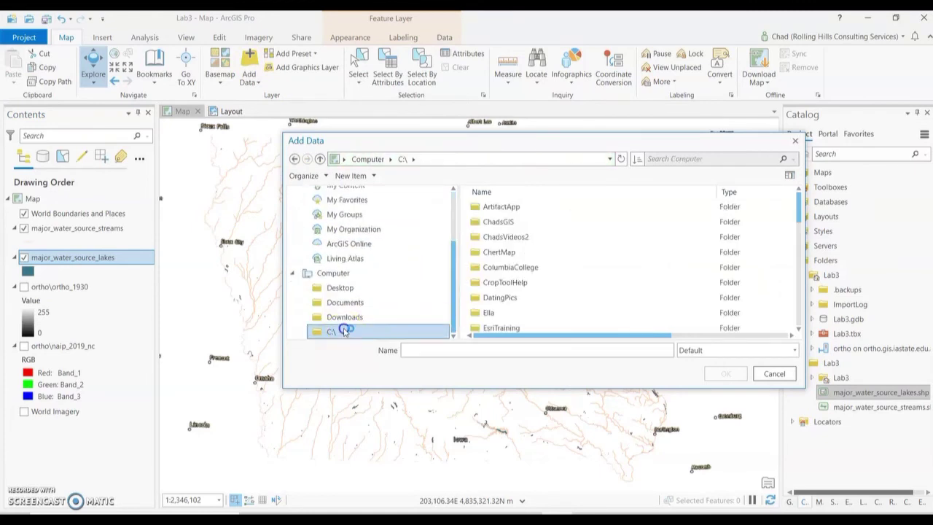
double_click(503, 222)
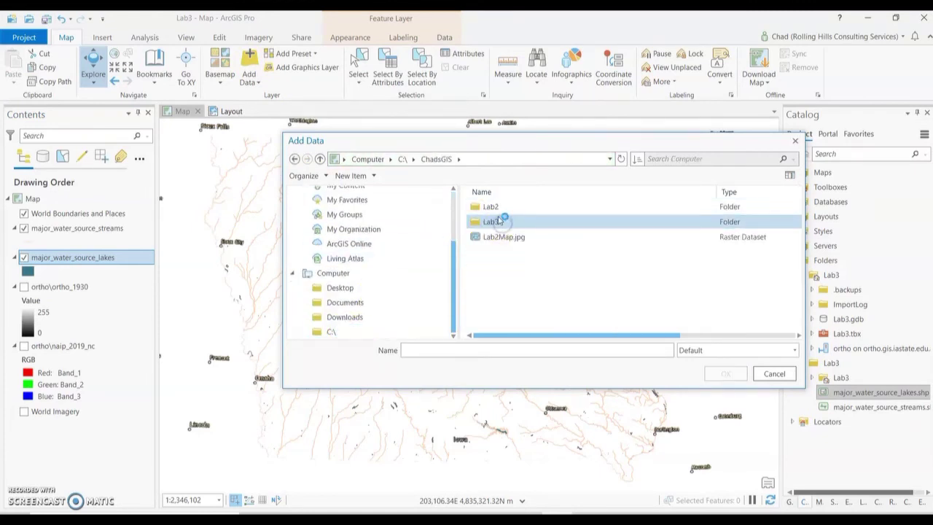
double_click(498, 221)
Look over the lakes and streams shapefiles in the Add Data dialog, refresh its listing, and close it without adding anything.
click(502, 237)
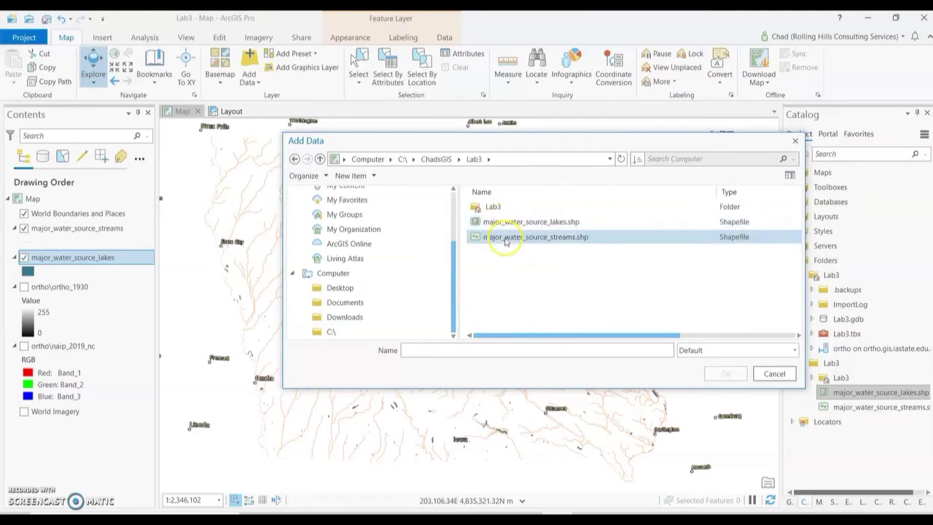
click(508, 224)
click(510, 237)
click(514, 227)
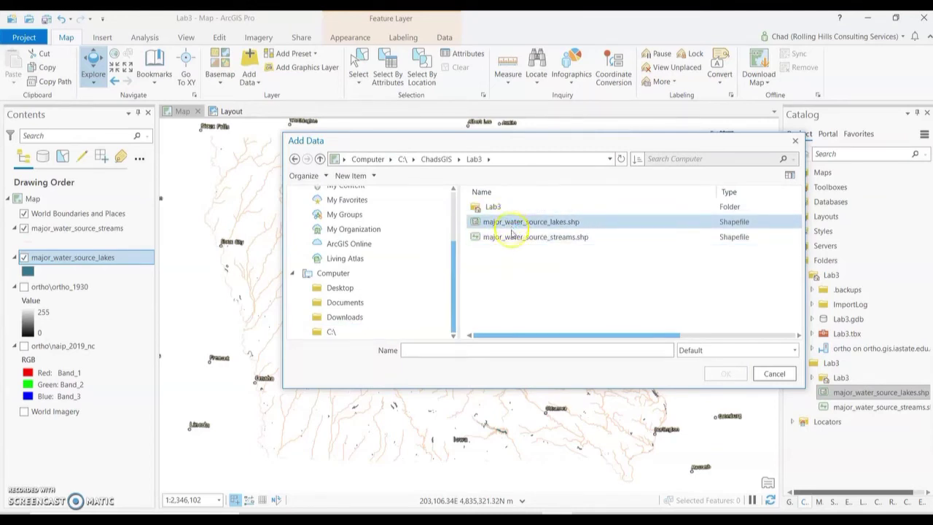
click(620, 159)
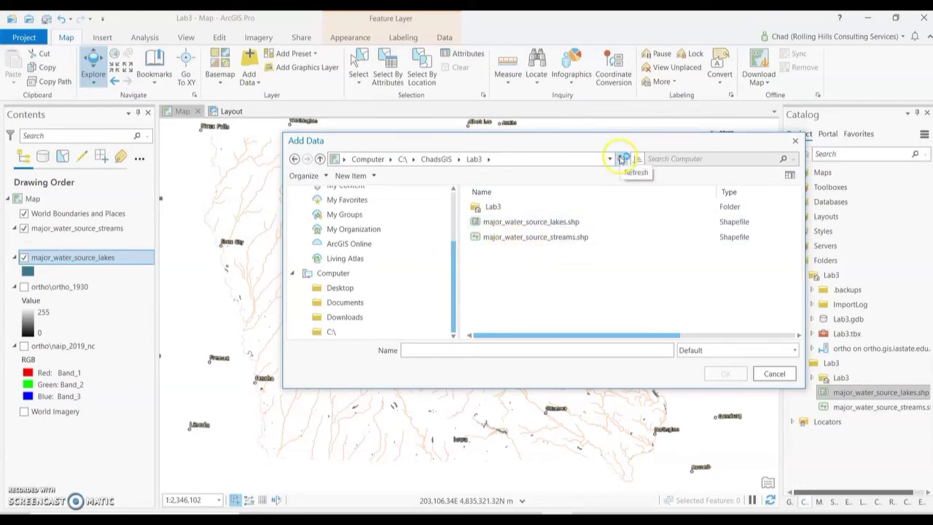
click(621, 159)
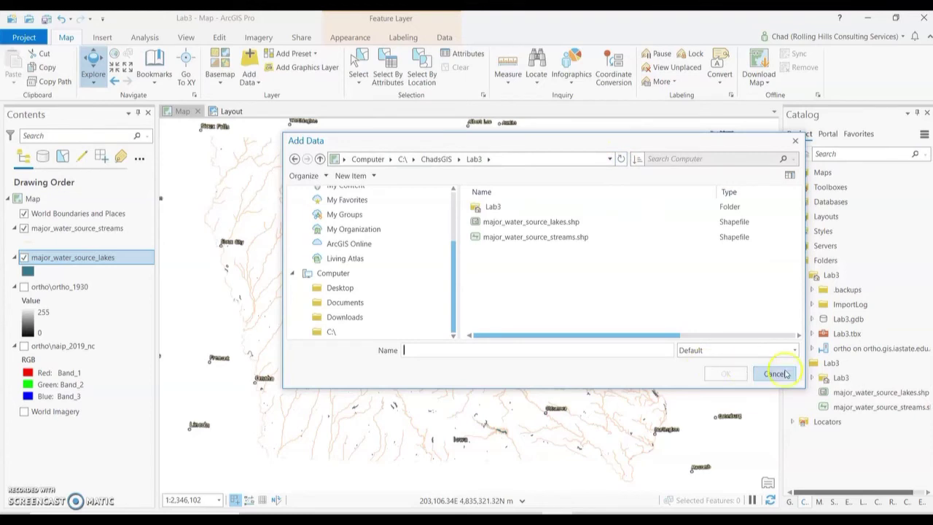
click(785, 374)
Refresh the newly added Lab3 folder connection in the Catalog.
click(831, 378)
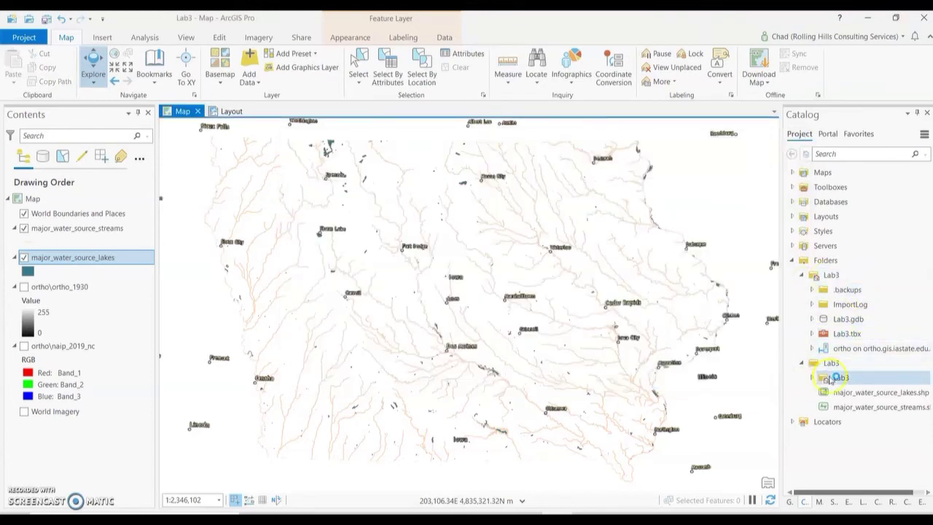
right_click(830, 364)
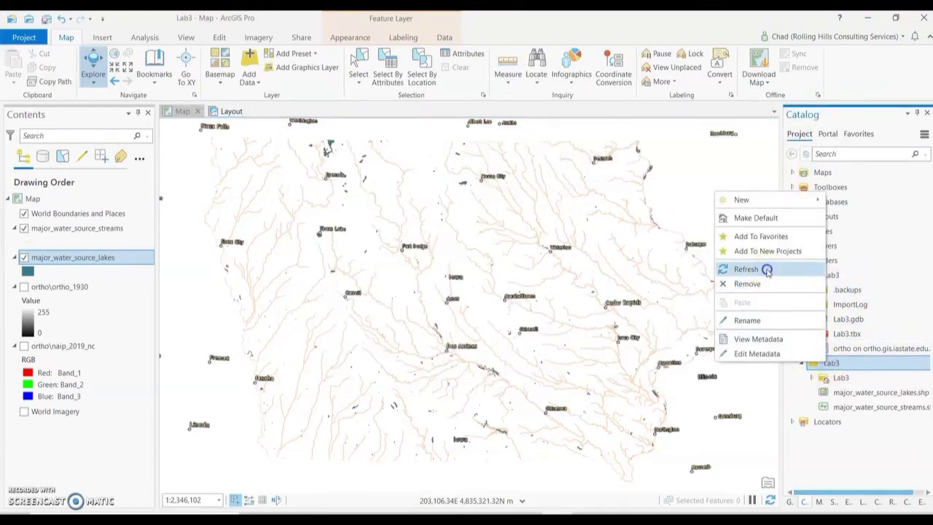
click(766, 269)
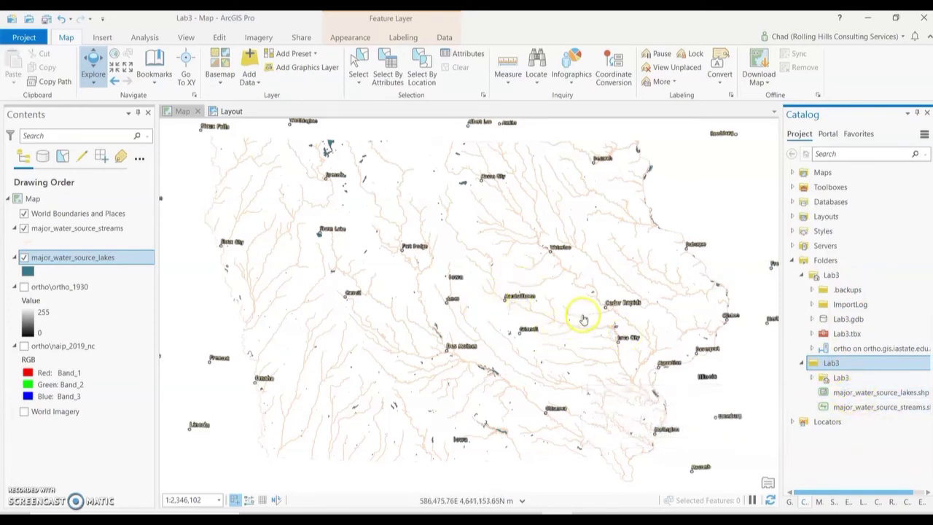
Zoom in on the Pleasant Creek reservoir area northwest of Cedar Rapids and show the World Imagery basemap beneath the water layers.
scroll(598, 310, up, 5)
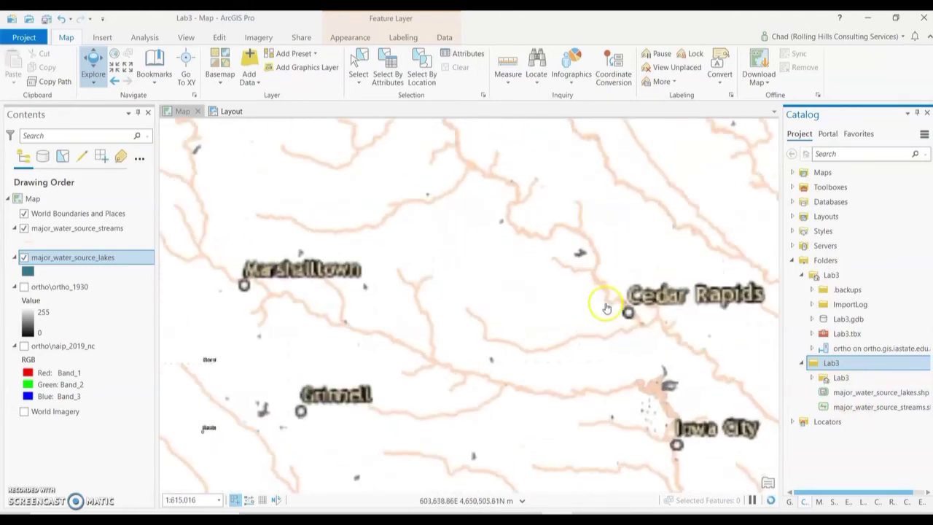
scroll(569, 178, up, 3)
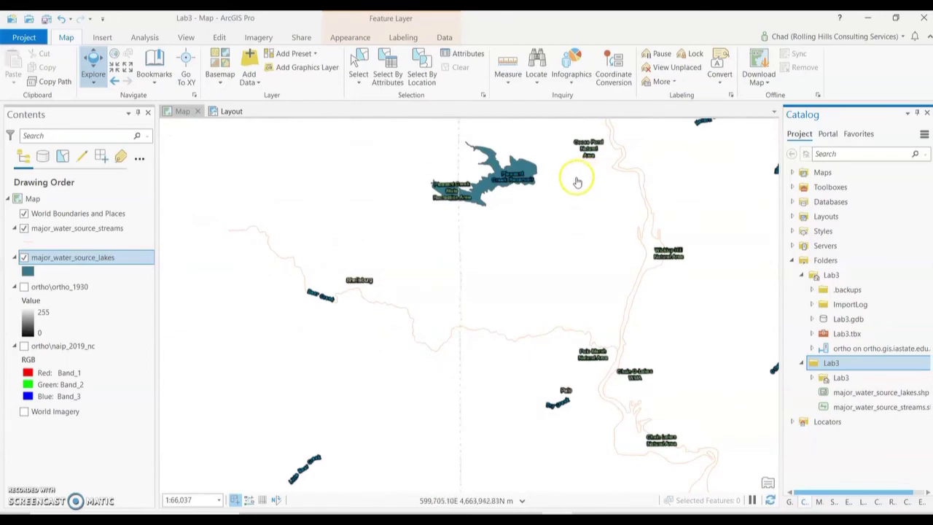
click(25, 411)
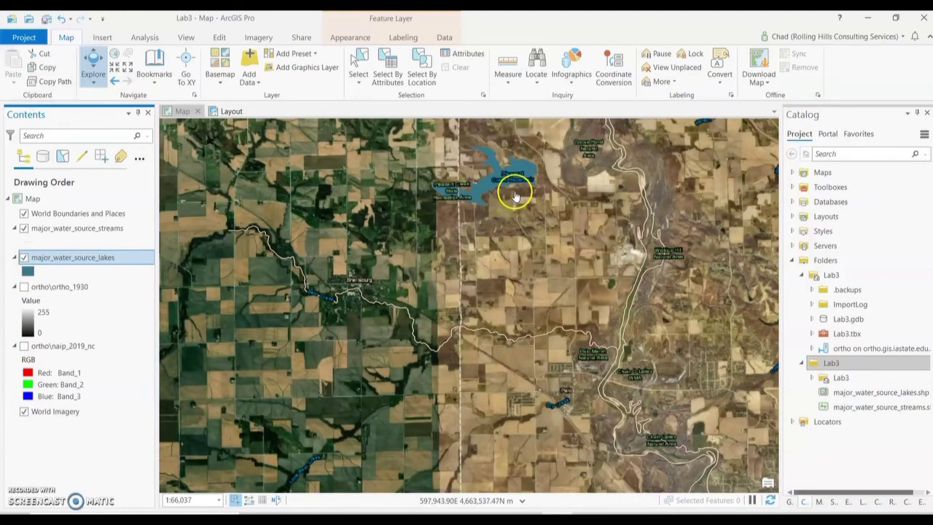
Inspect the attributes of the Pleasant Creek reservoir polygon in its pop-up, and close the pop-up.
scroll(515, 196, up, 3)
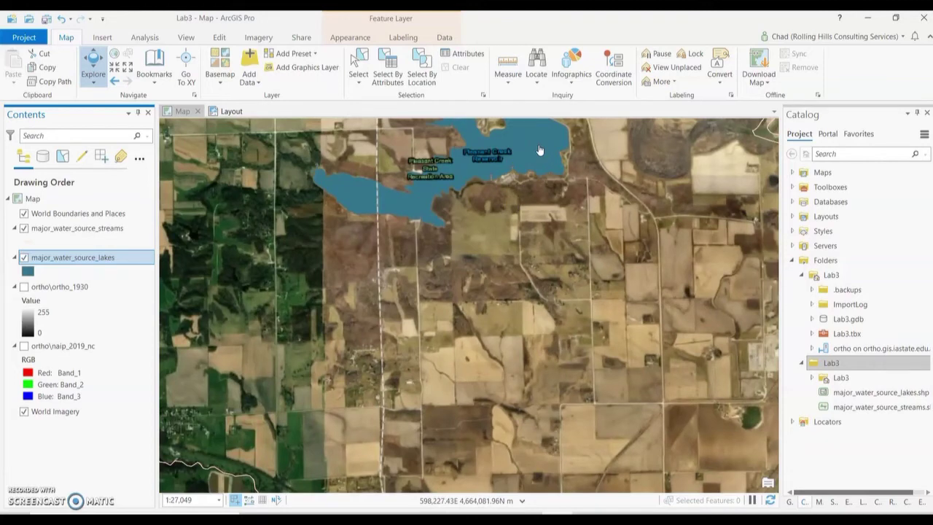
click(538, 149)
click(325, 71)
click(530, 145)
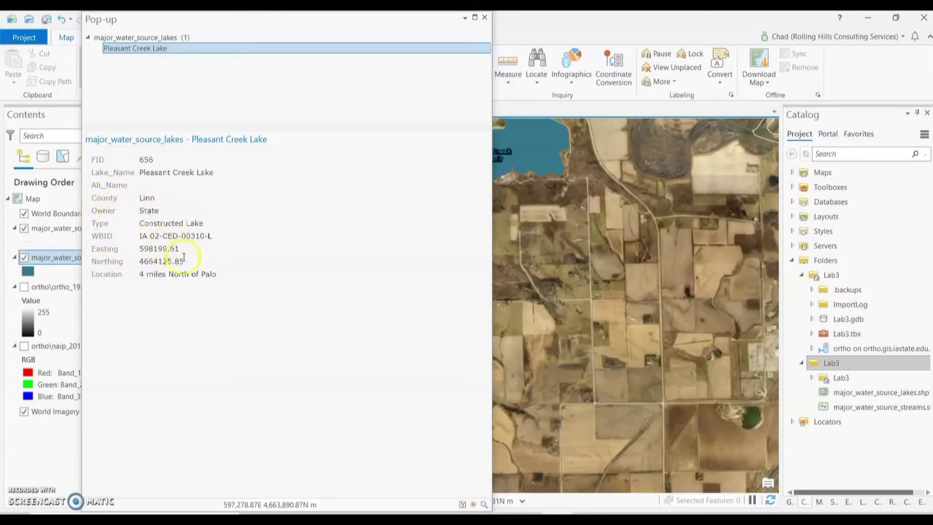
click(485, 19)
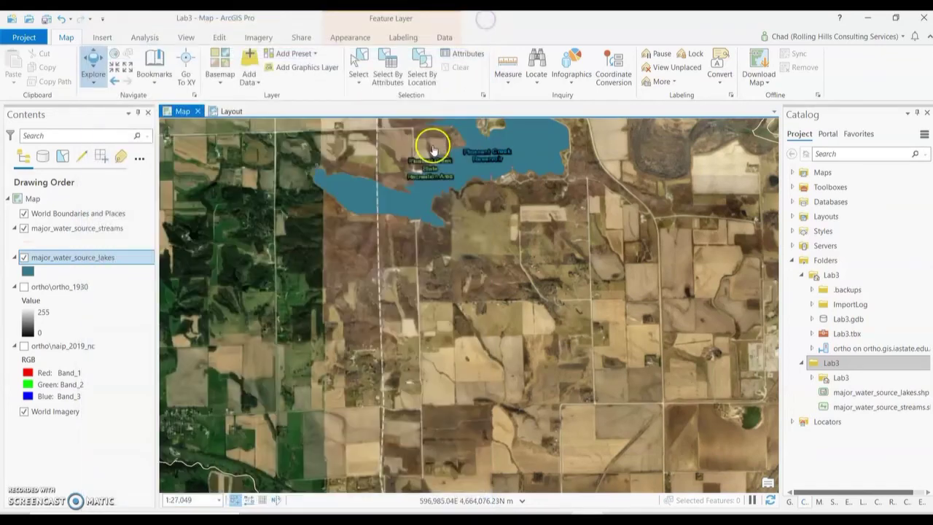
Look over the attribute table of the major_water_source_lakes layer and close it.
click(72, 259)
right_click(72, 259)
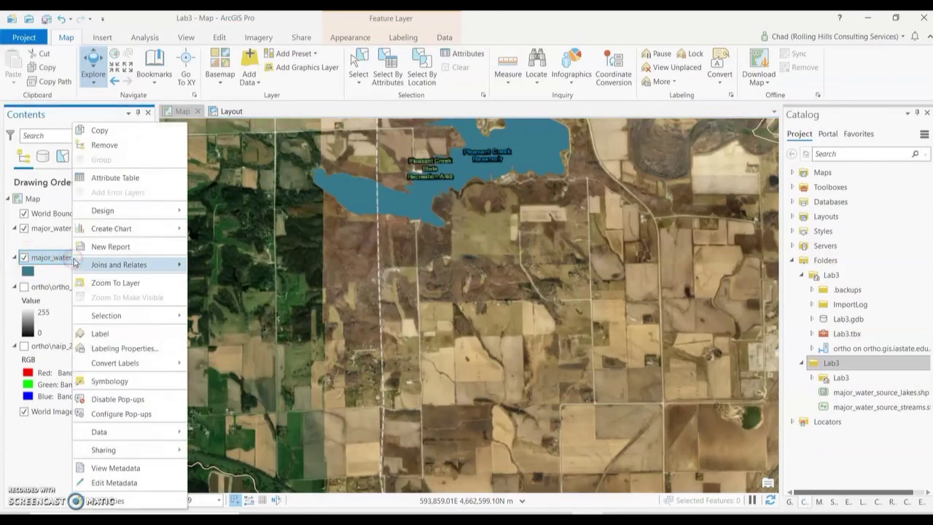
click(136, 178)
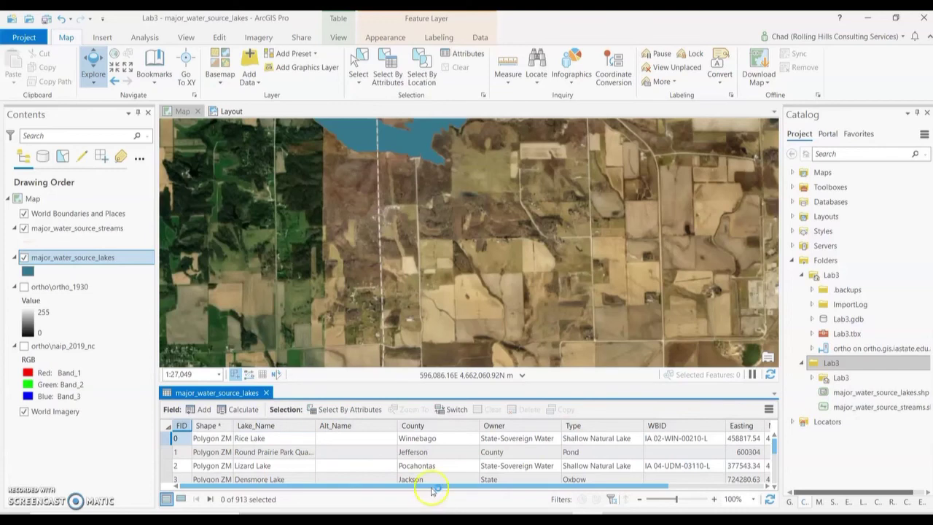
drag(426, 486, 372, 483)
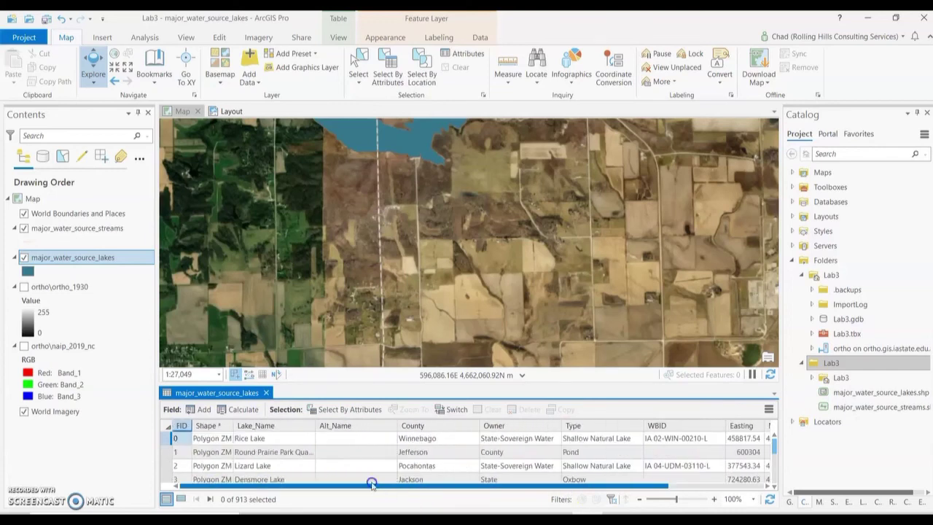
click(265, 393)
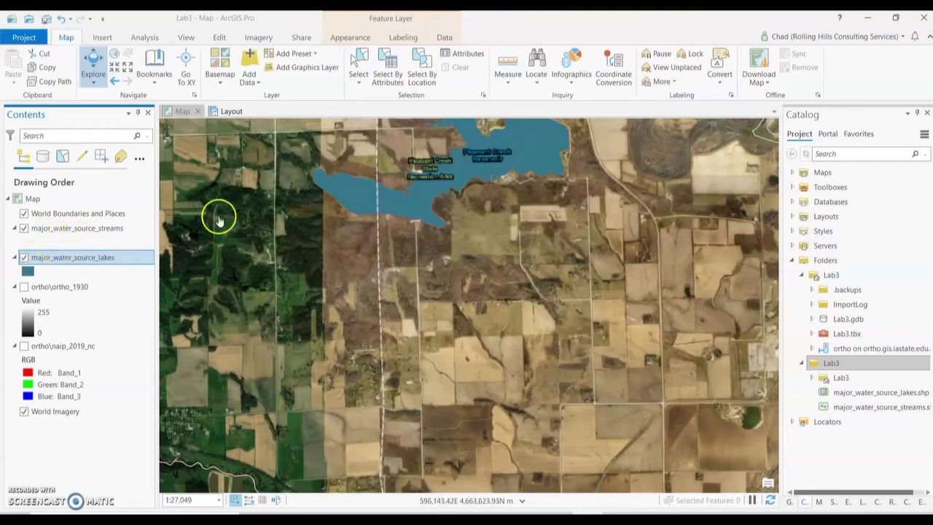
Apply the Water (area) gallery symbol to the major_water_source_lakes layer.
click(29, 273)
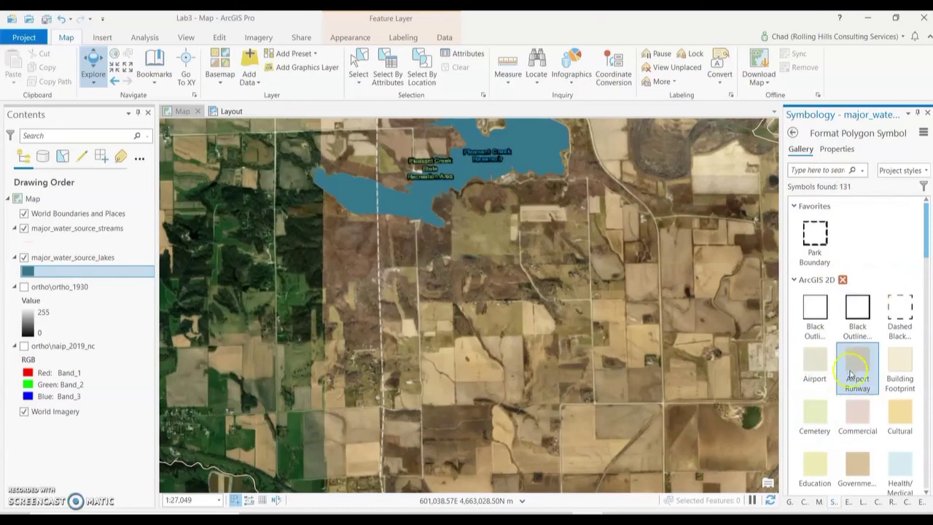
click(885, 340)
scroll(883, 337, down, 5)
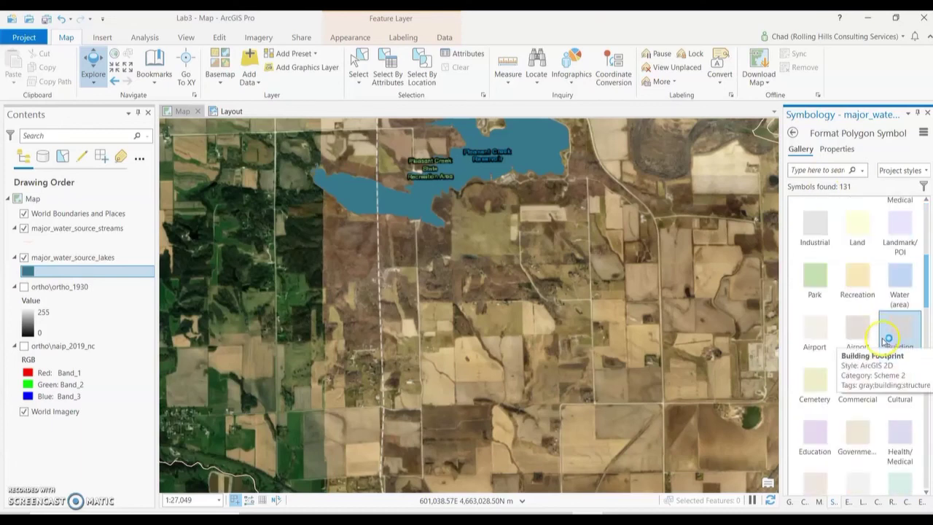
click(901, 281)
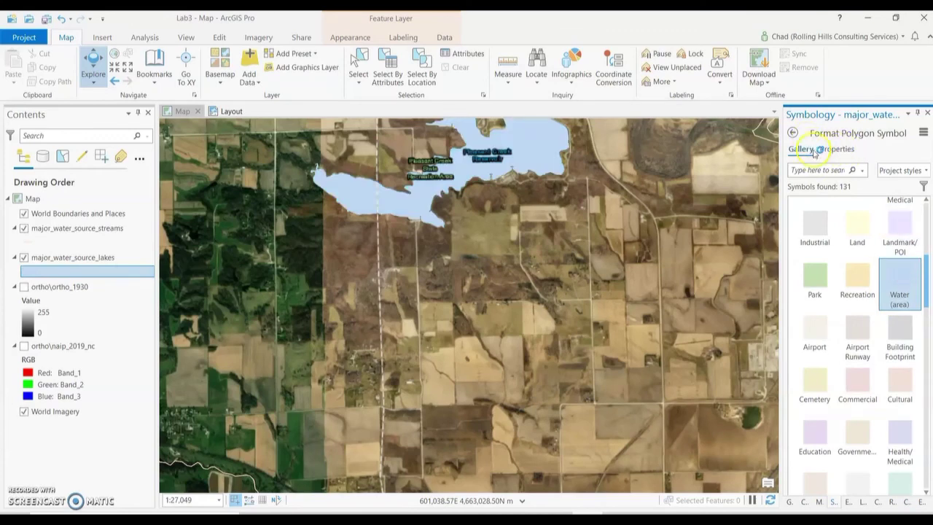
Give the lakes symbol a bright sky-blue fill and a 1 pt outline, and apply the changes.
click(836, 149)
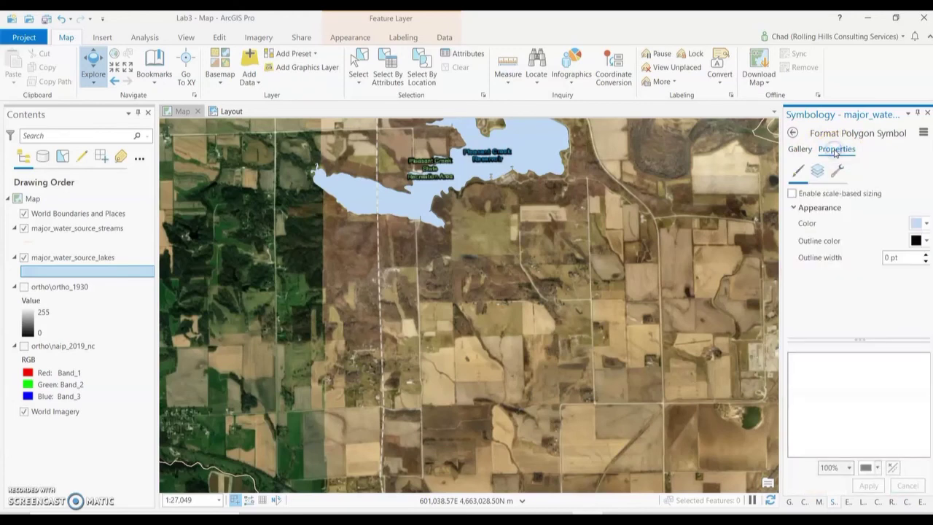
click(925, 223)
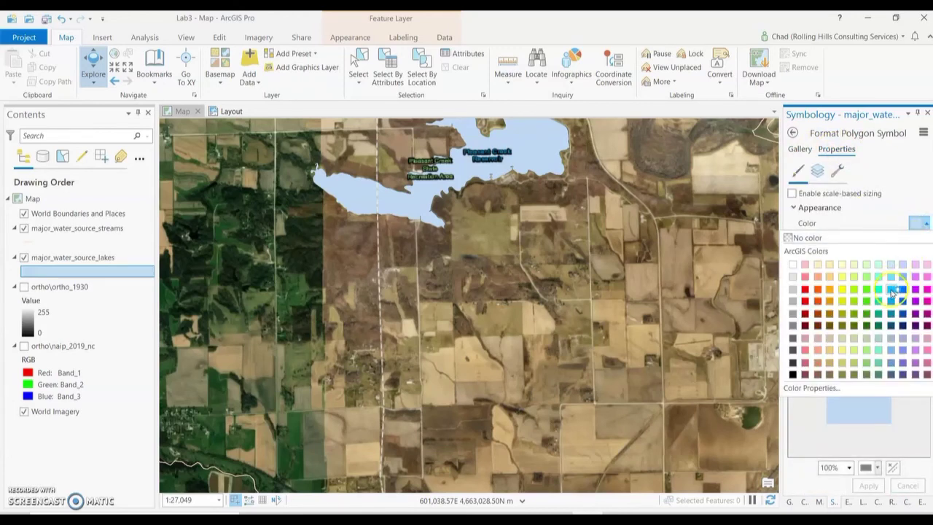
click(890, 291)
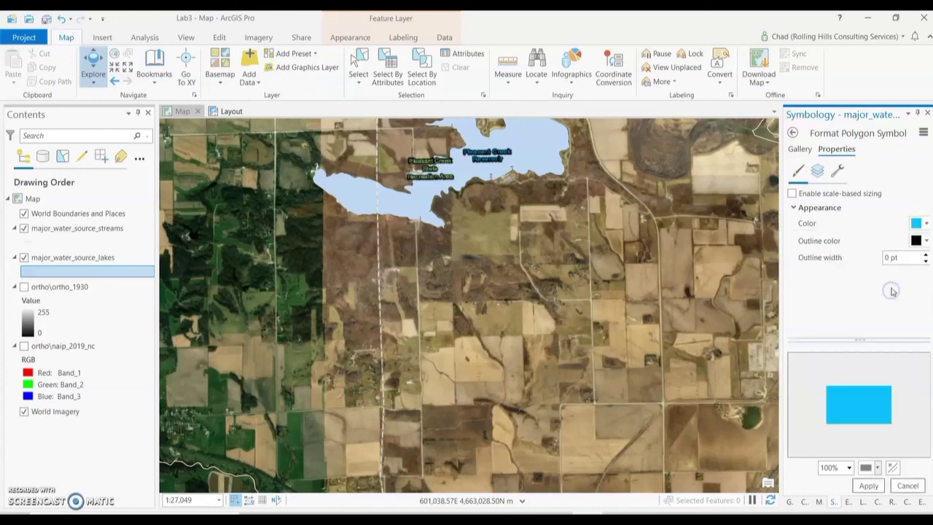
click(925, 254)
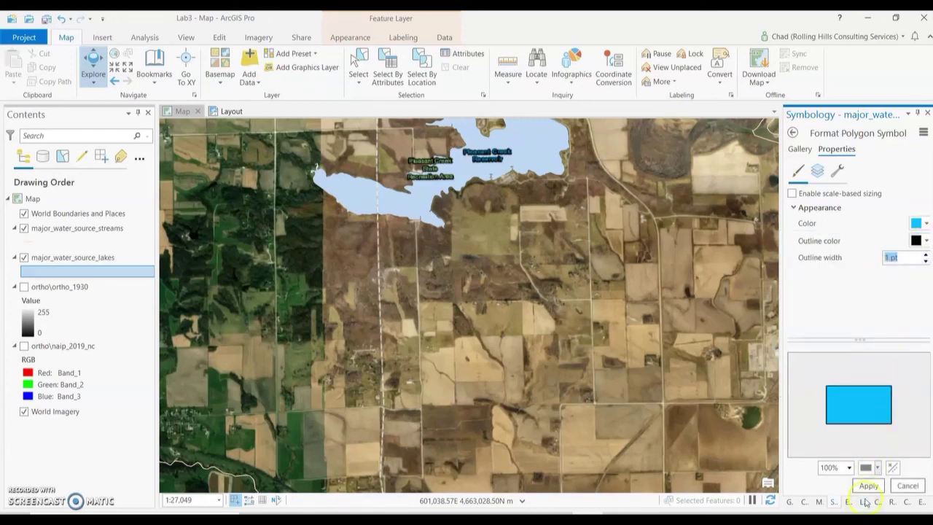
click(868, 485)
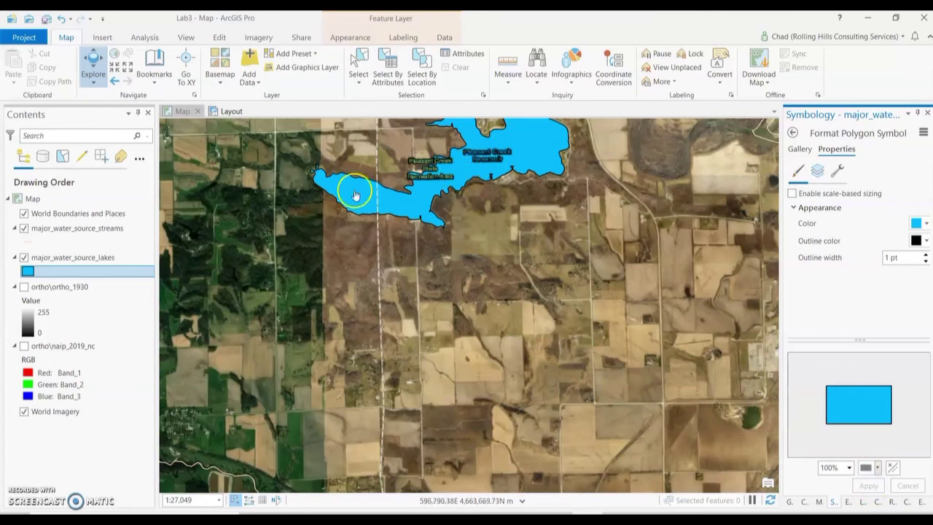
click(23, 257)
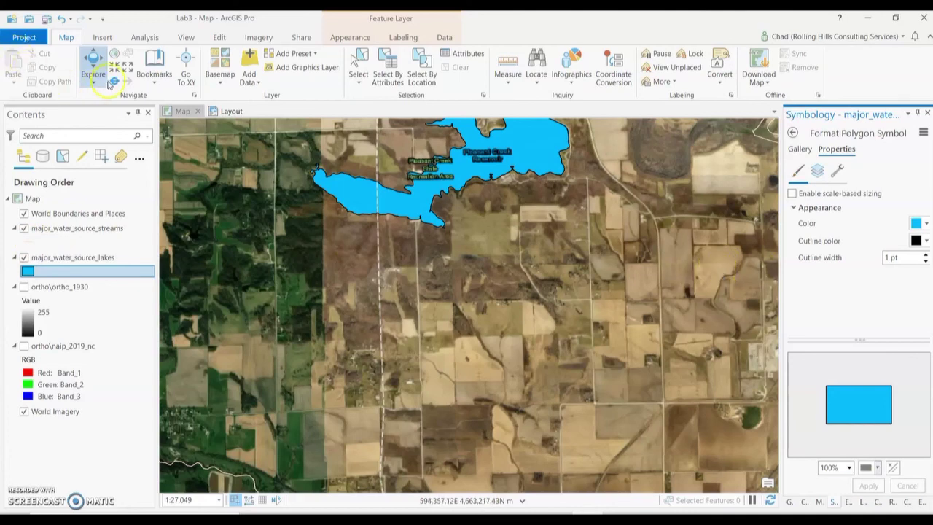
Set the major_water_source_streams line symbol to a strong blue with a 2 pt line width, and apply it.
drag(662, 302, 357, 329)
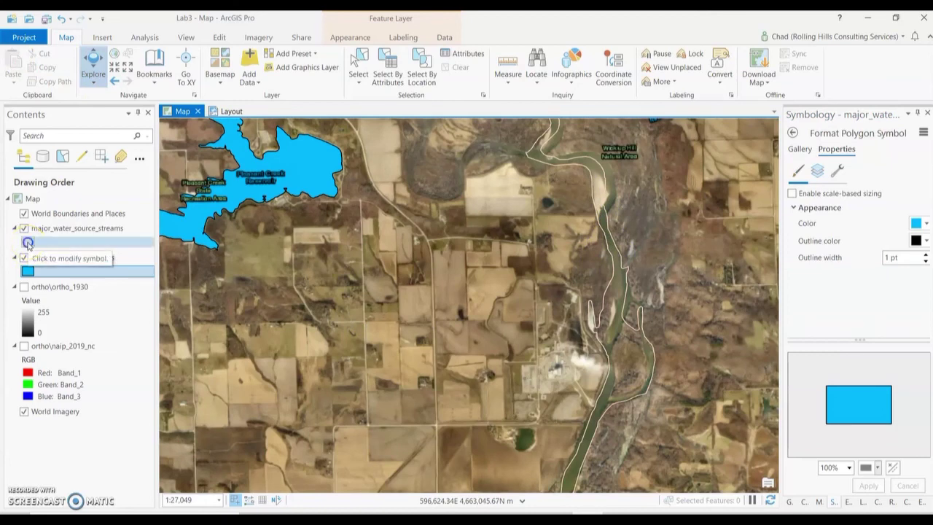
click(28, 243)
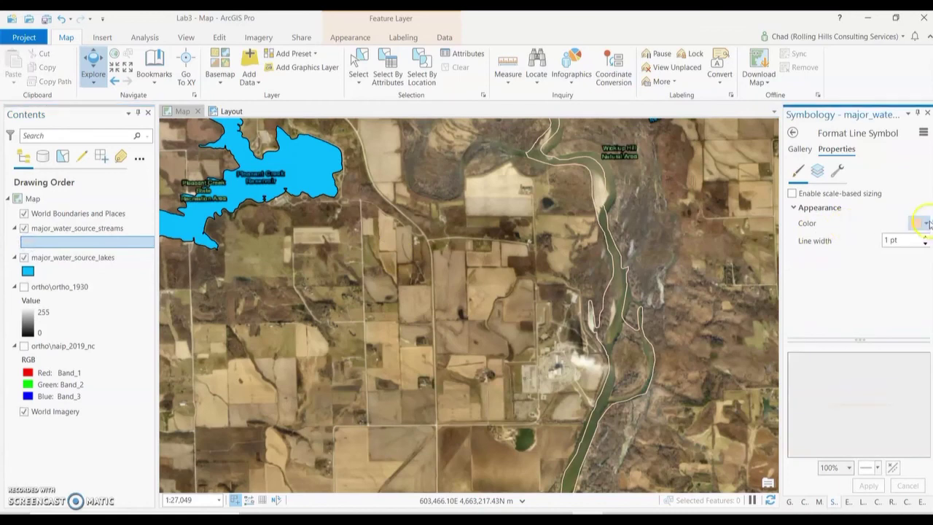
click(925, 223)
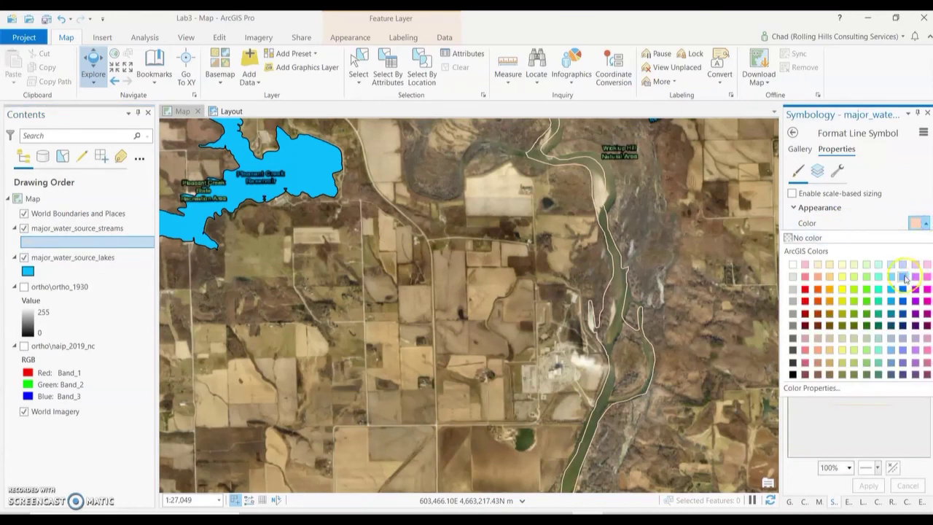
click(902, 292)
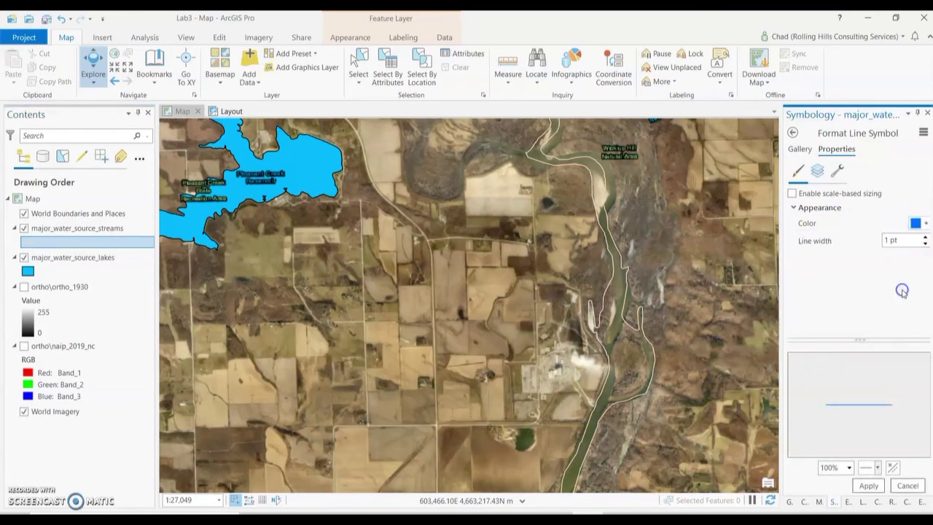
click(924, 236)
click(868, 486)
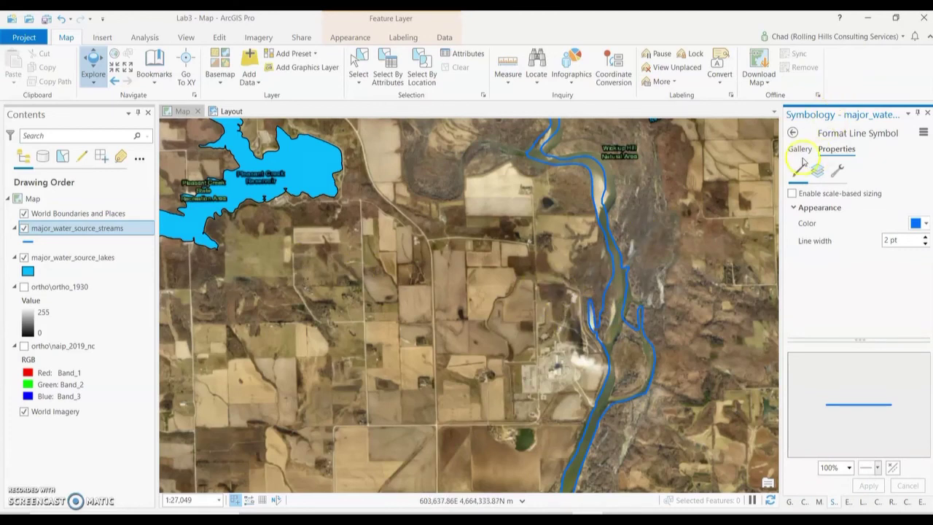
Look through the gallery's line symbols for the streams layer and return to the symbol properties without choosing one.
click(800, 149)
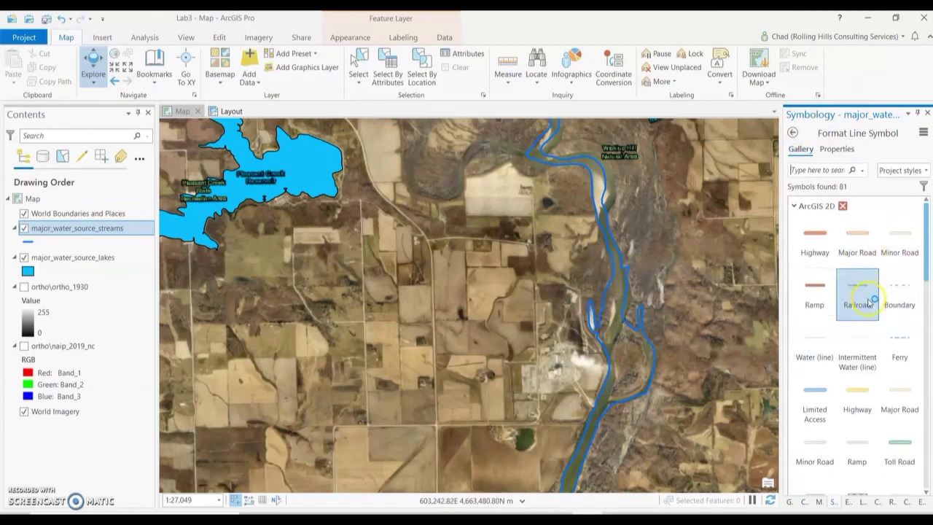
scroll(868, 302, down, 1)
scroll(870, 304, down, 2)
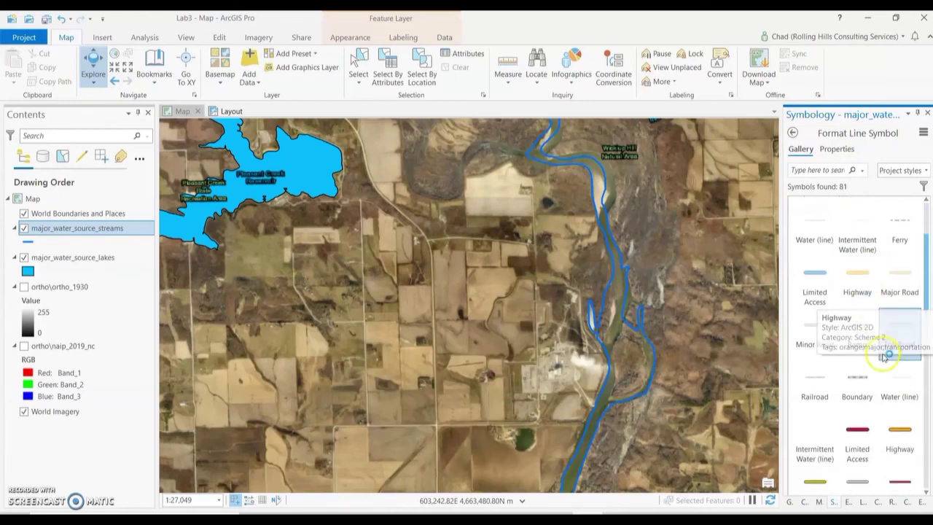
scroll(864, 328, down, 2)
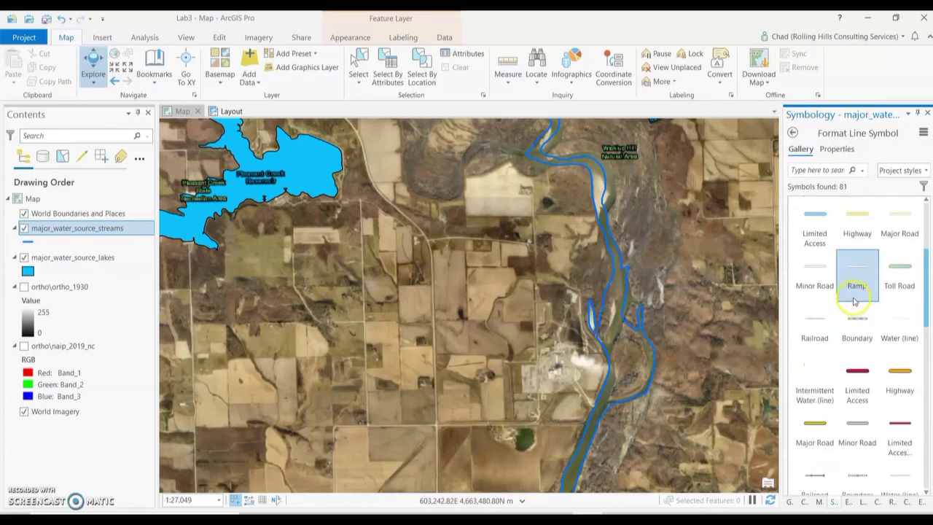
scroll(855, 299, down, 1)
scroll(854, 291, up, 3)
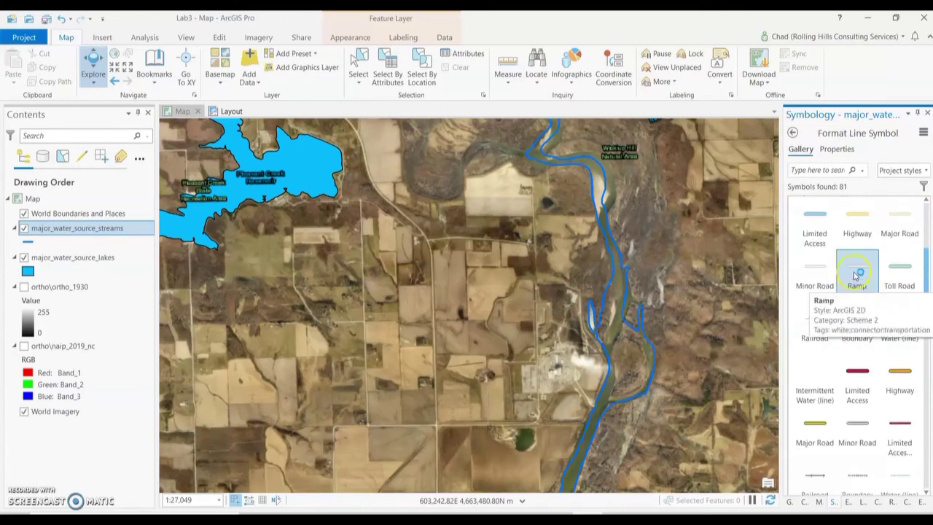
click(836, 149)
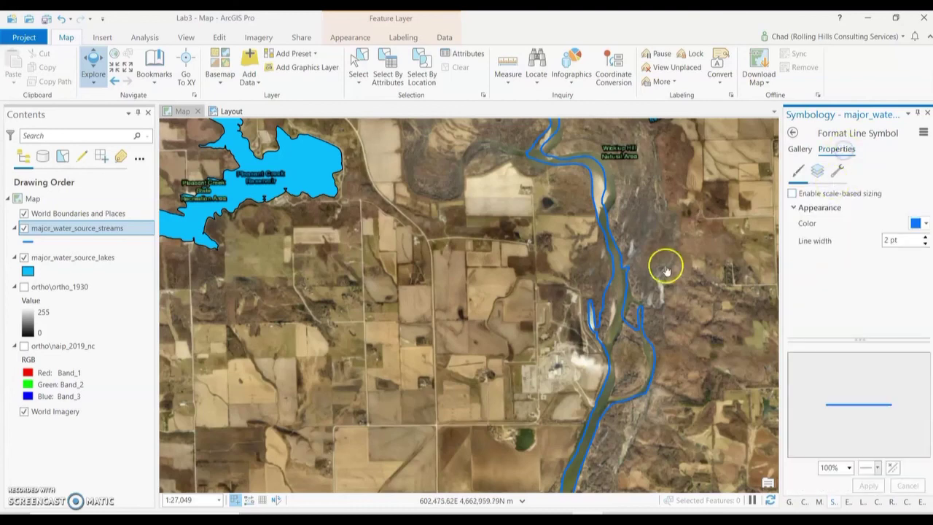